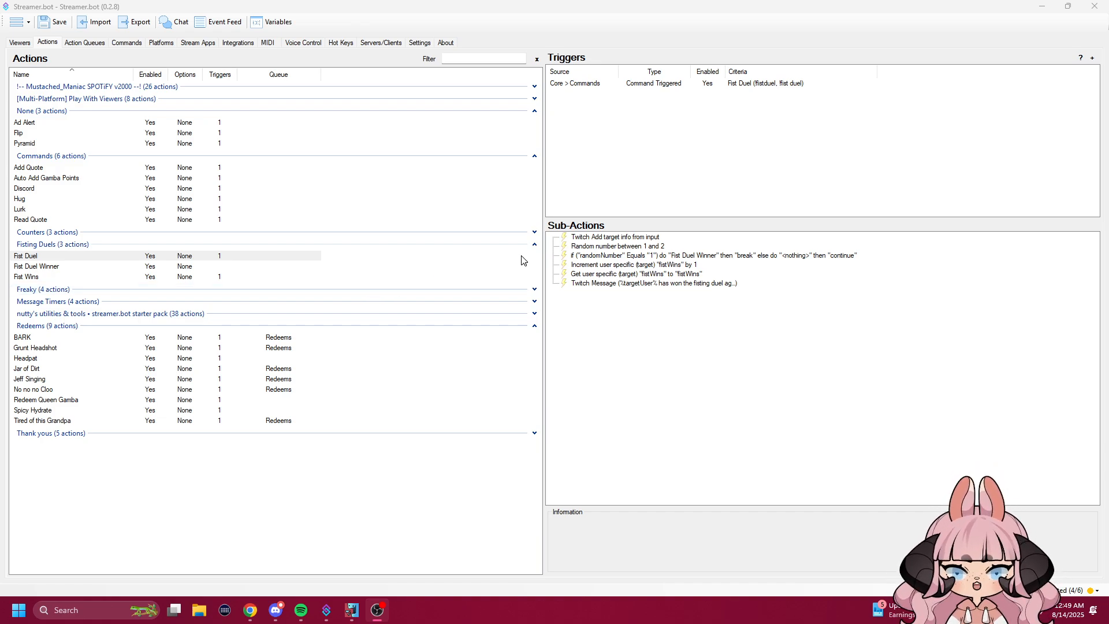
Open the form for adding a new action in the Fisting Duels group and close it without creating one.
{"action": "right_click", "coordinate": [406, 259]}
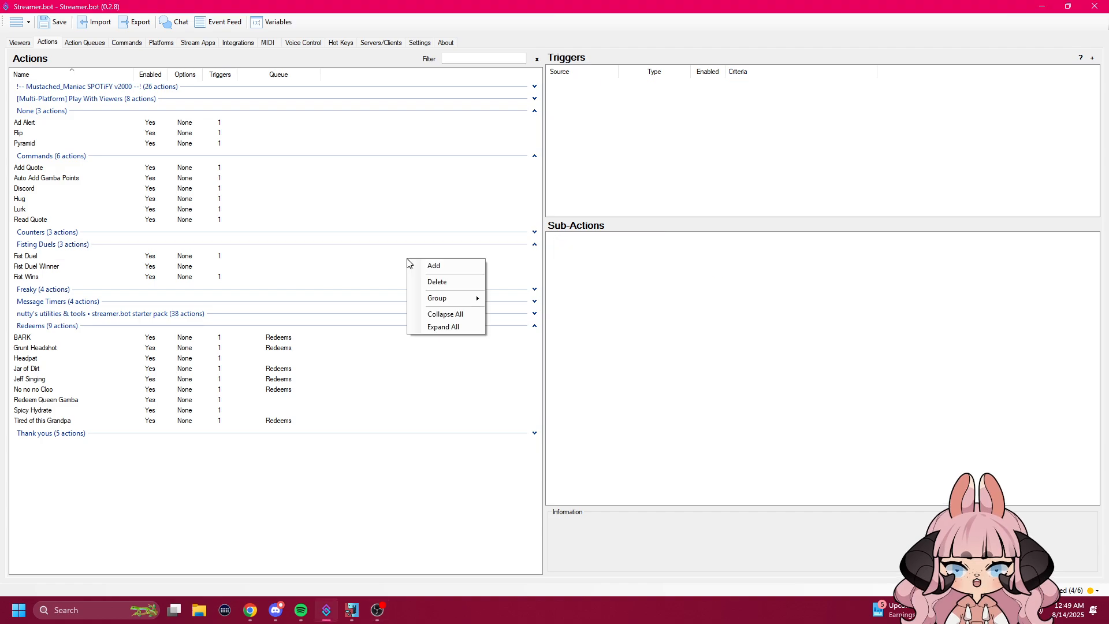
{"action": "left_click", "coordinate": [439, 264]}
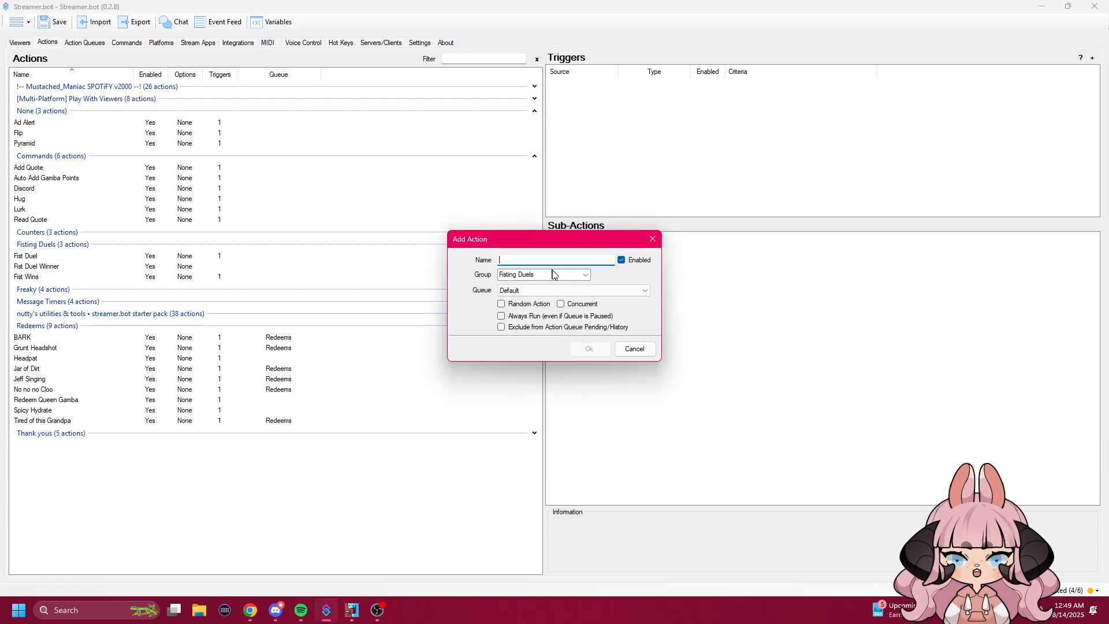
{"action": "left_click", "coordinate": [634, 350]}
Select the Fist Duel action and look up the Core command triggers available for it.
{"action": "left_click", "coordinate": [40, 258]}
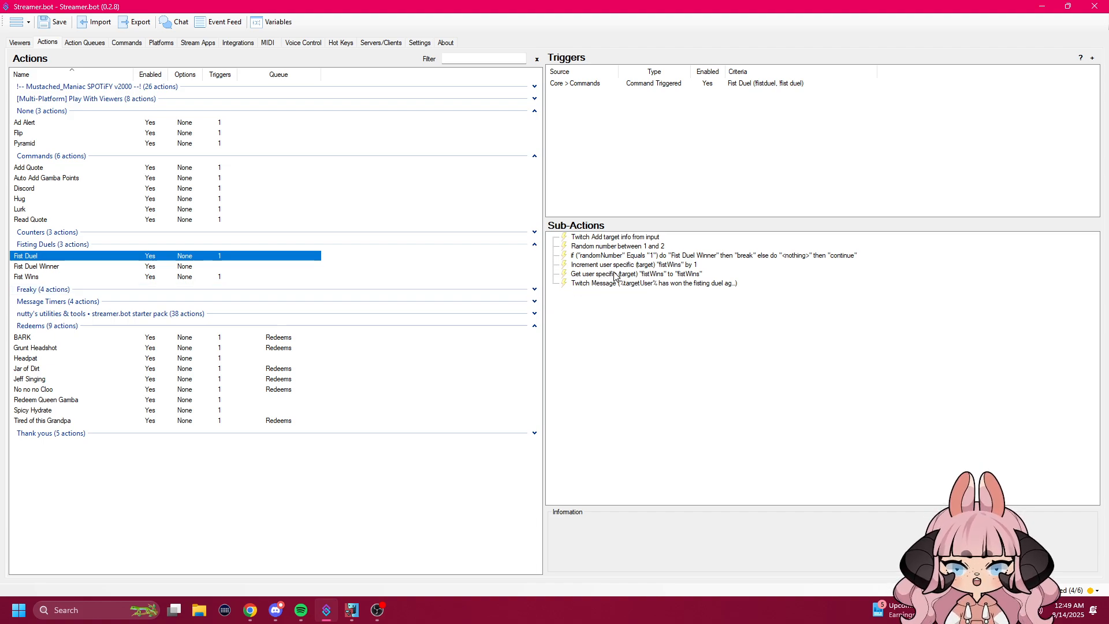
{"action": "right_click", "coordinate": [625, 118]}
{"action": "right_click", "coordinate": [596, 107]}
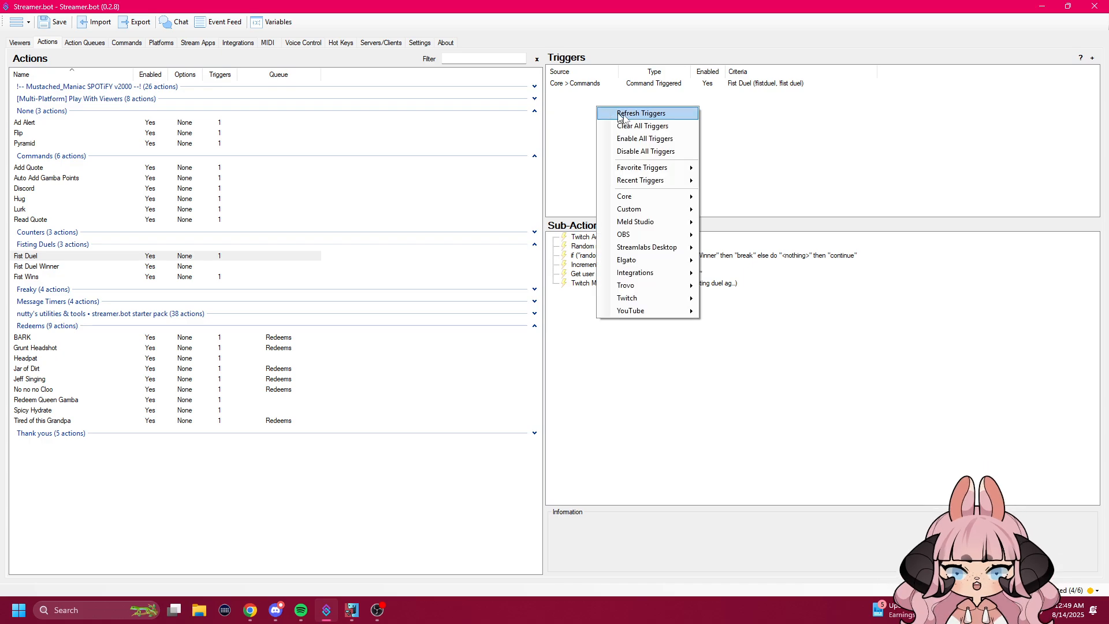
{"action": "mouse_move", "coordinate": [639, 198]}
{"action": "mouse_move", "coordinate": [735, 236]}
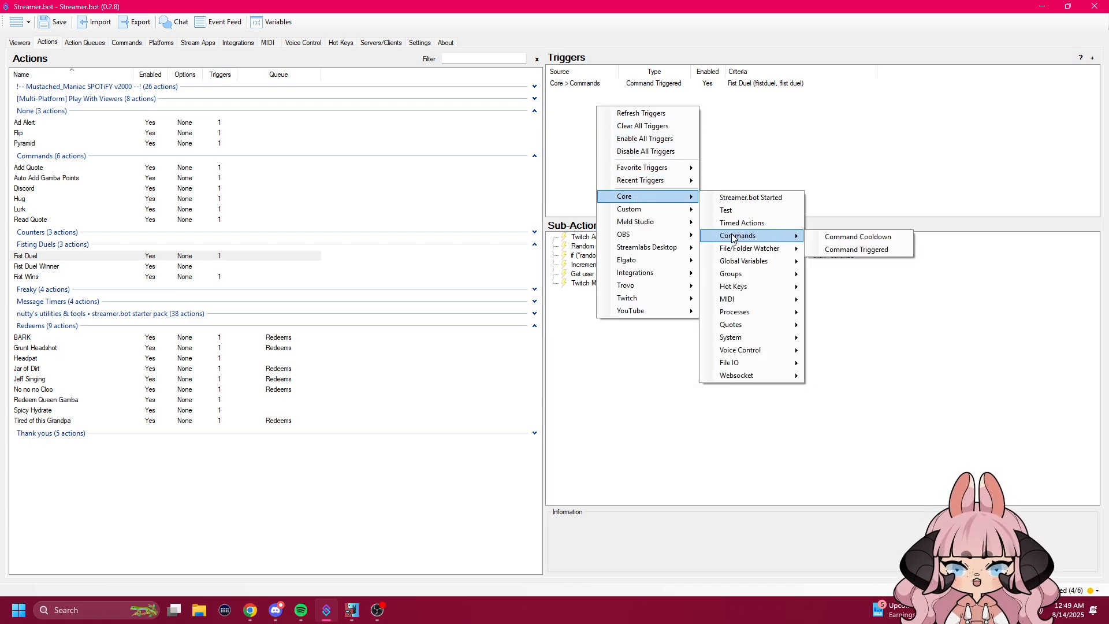
{"action": "left_click", "coordinate": [773, 150]}
Review which command is assigned to the Fist Duel action's Command Triggered trigger, leaving it as is.
{"action": "double_click", "coordinate": [641, 85]}
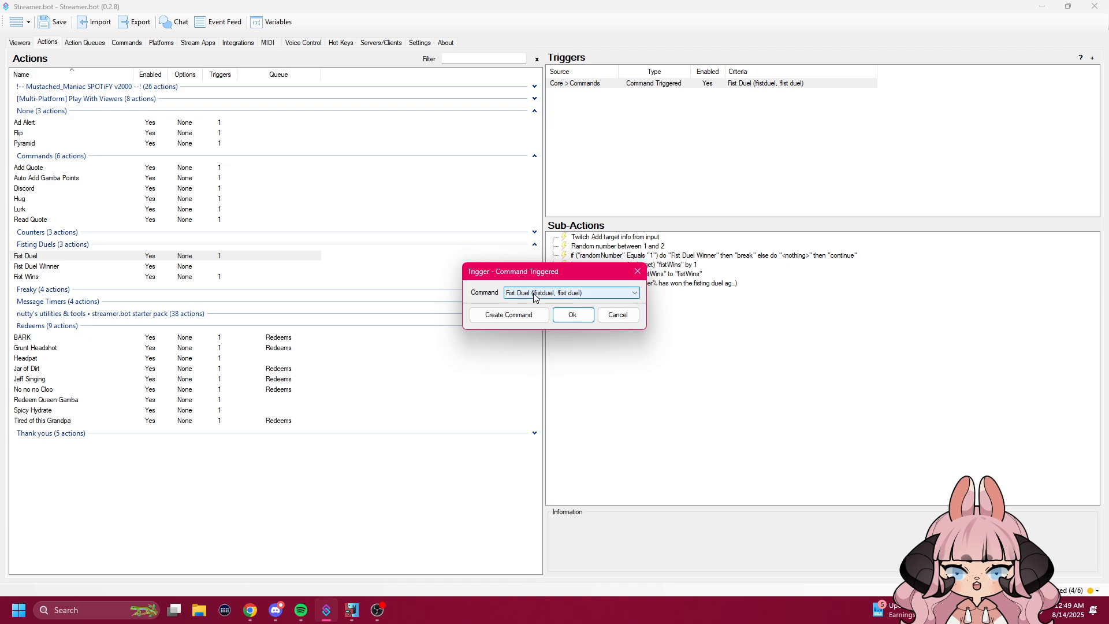
{"action": "left_click", "coordinate": [536, 295]}
{"action": "left_click", "coordinate": [742, 285]}
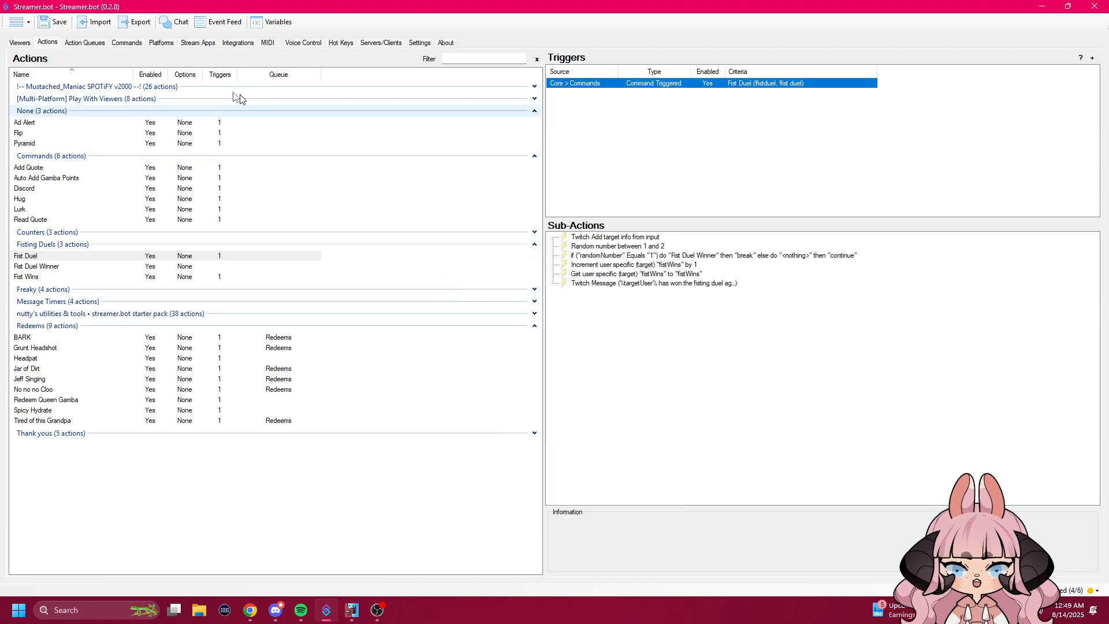
{"action": "left_click", "coordinate": [638, 272]}
Inspect the Fist Duel command's name, chat command lines and global cooldown in the command list, without saving changes.
{"action": "left_click", "coordinate": [127, 41]}
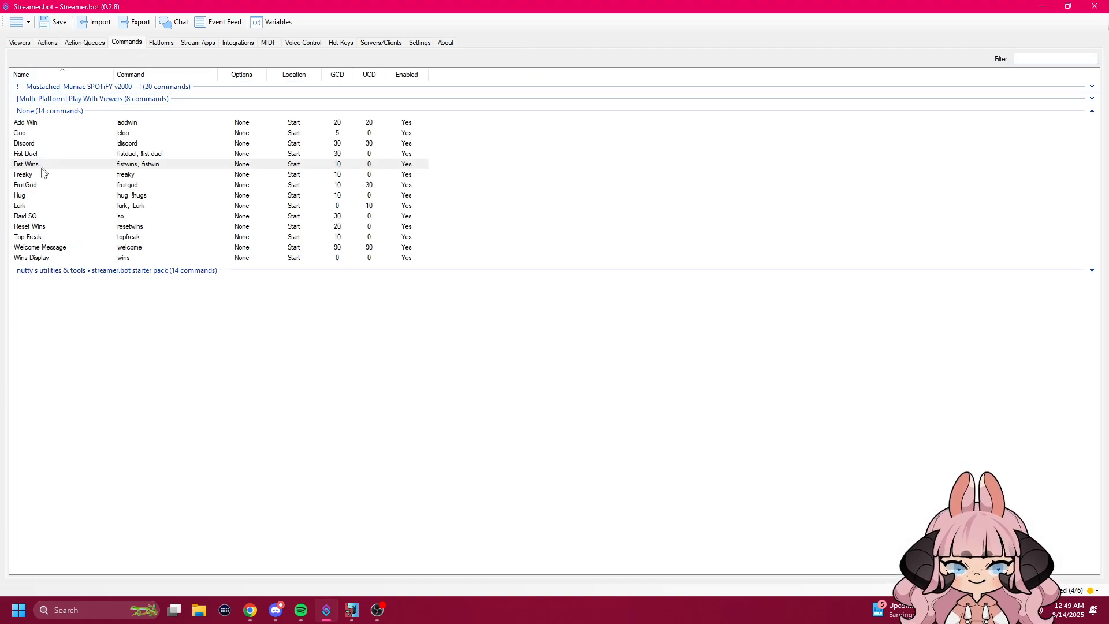
{"action": "double_click", "coordinate": [94, 154]}
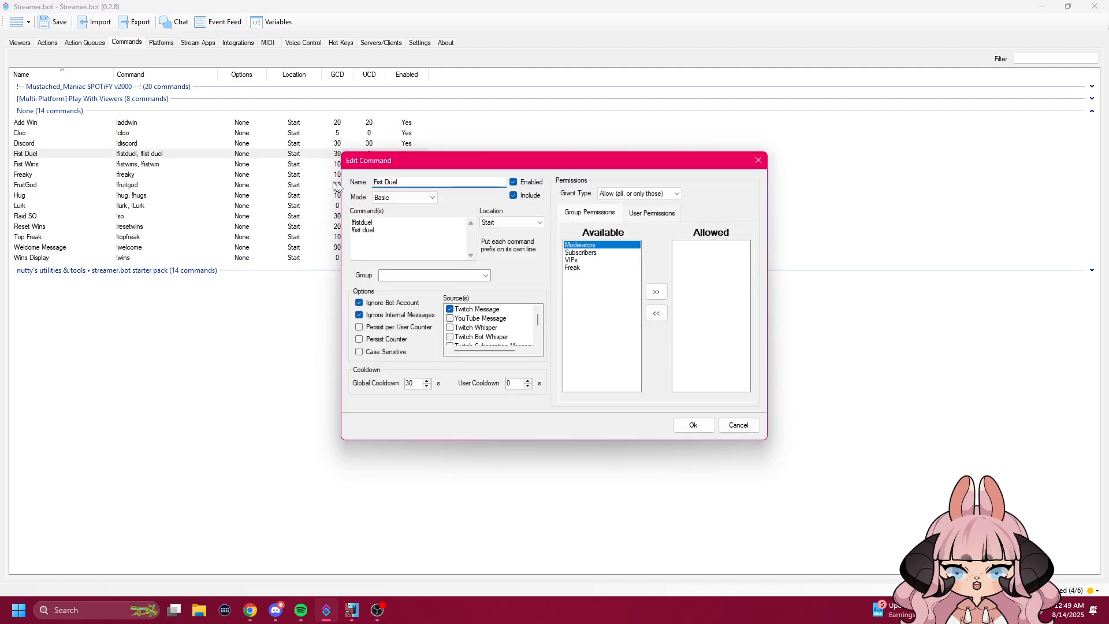
{"action": "left_click_drag", "start_coordinate": [412, 182], "coordinate": [309, 177]}
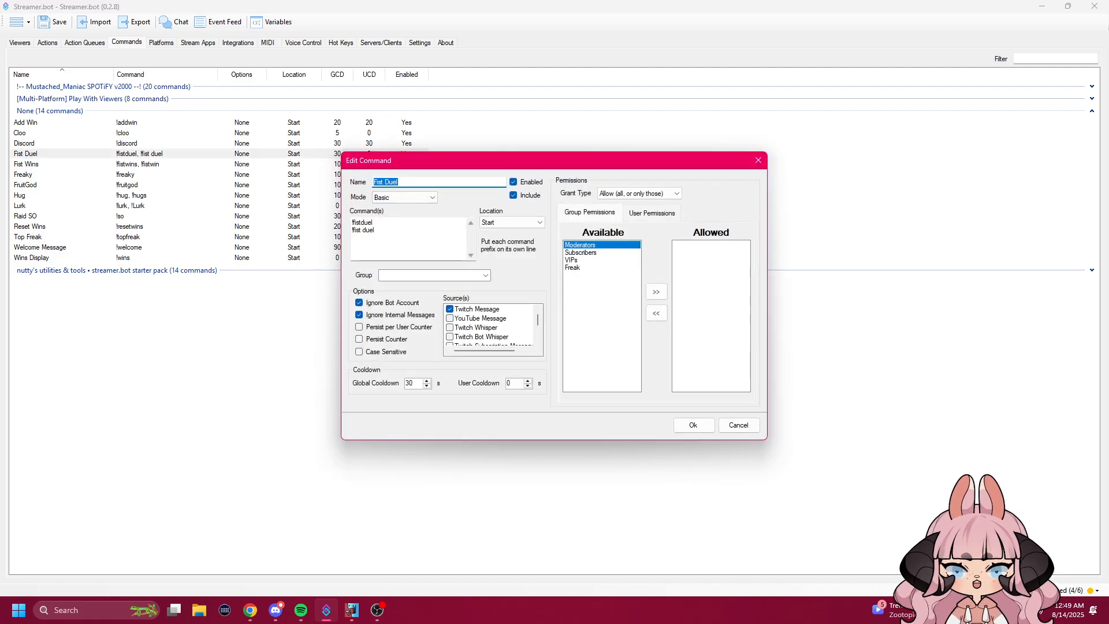
{"action": "left_click_drag", "start_coordinate": [398, 235], "coordinate": [351, 221]}
{"action": "left_click", "coordinate": [375, 225]}
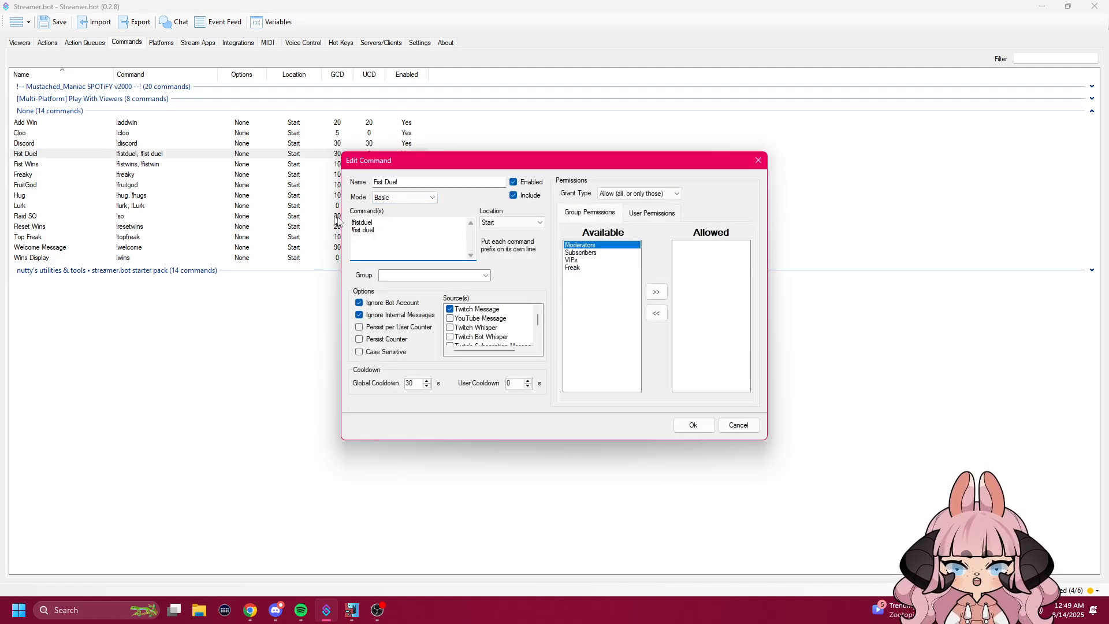
{"action": "left_click_drag", "start_coordinate": [416, 239], "coordinate": [307, 196]}
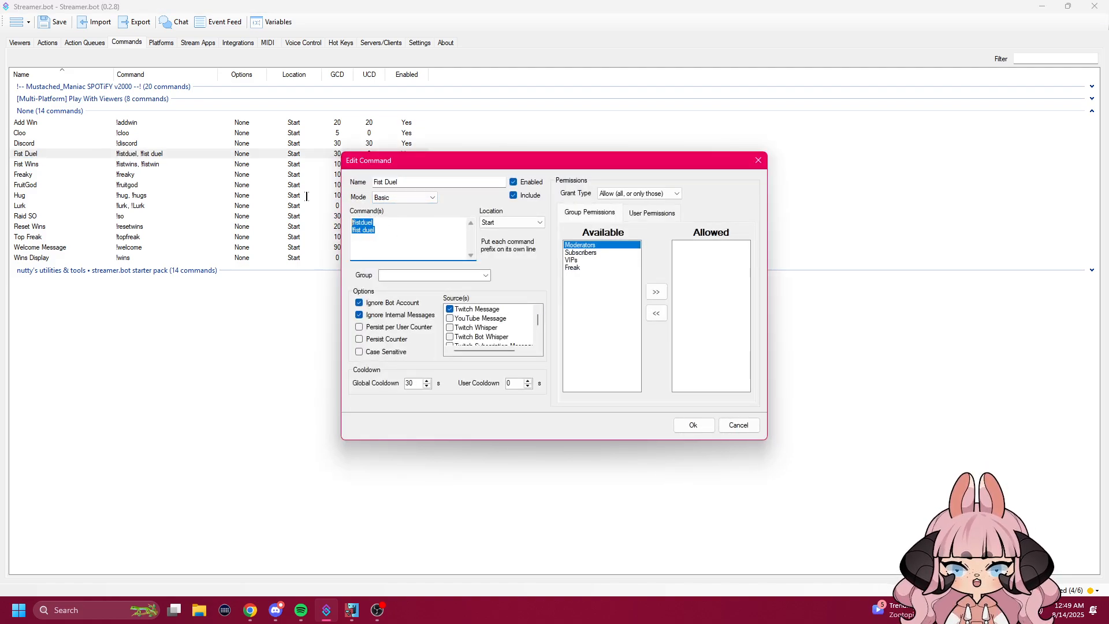
{"action": "left_click", "coordinate": [744, 425]}
{"action": "double_click", "coordinate": [128, 154]}
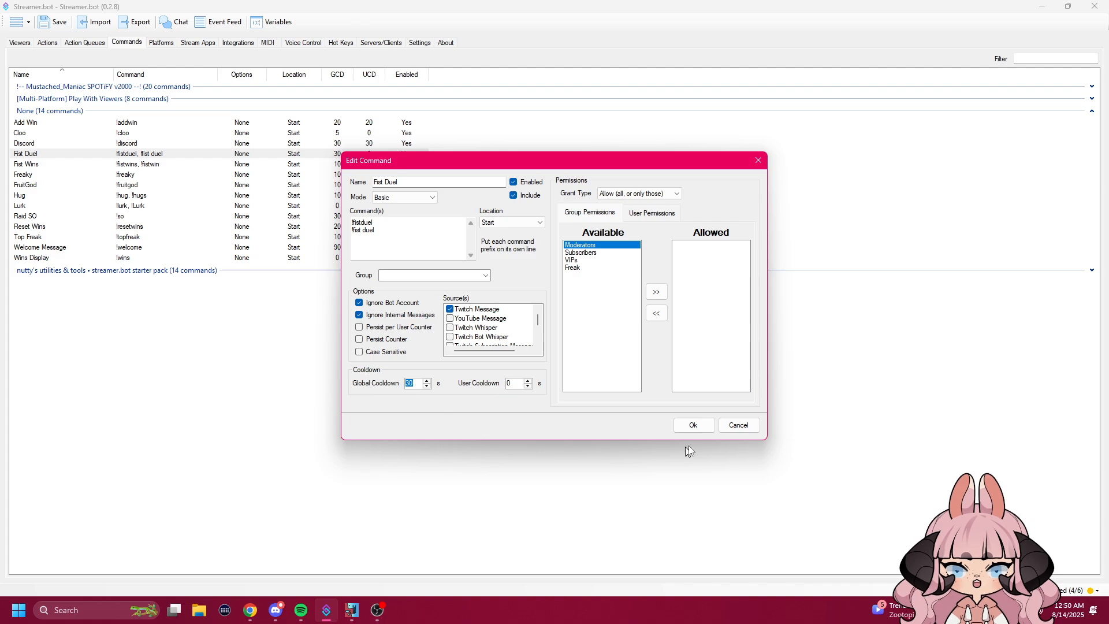
{"action": "left_click", "coordinate": [740, 427]}
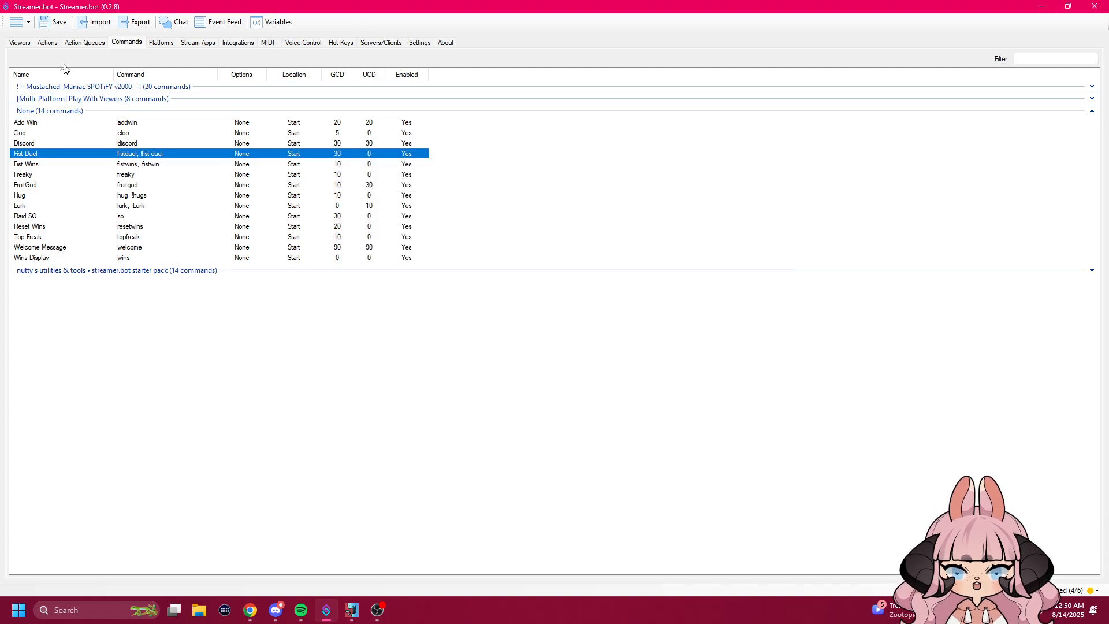
Return to the Fist Duel action and check its Twitch target info sub-action's settings.
{"action": "left_click", "coordinate": [50, 44]}
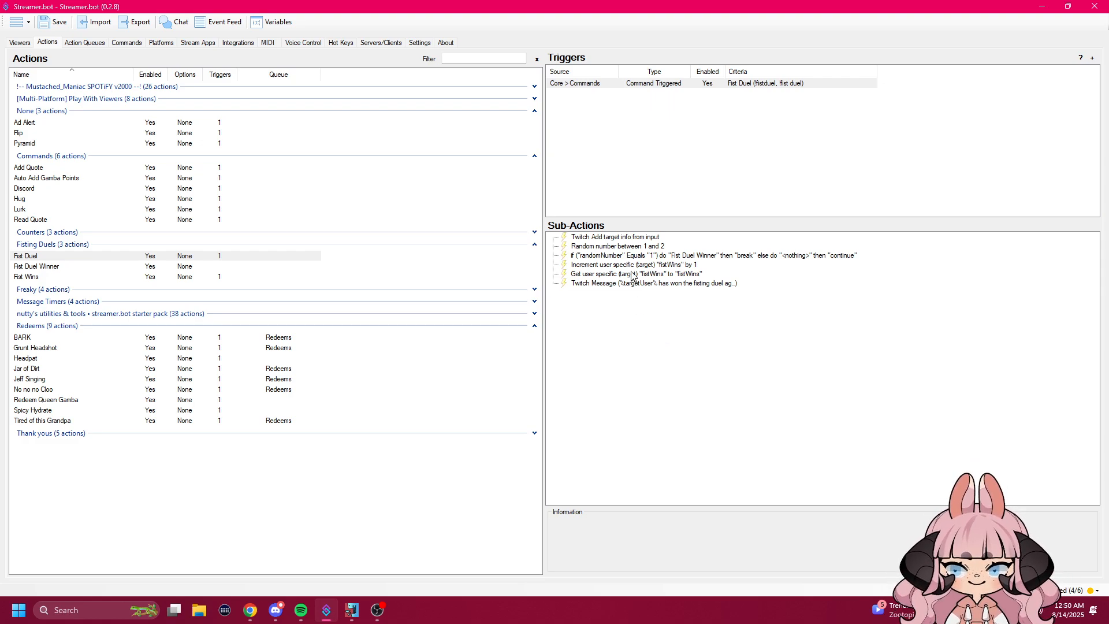
{"action": "double_click", "coordinate": [614, 238]}
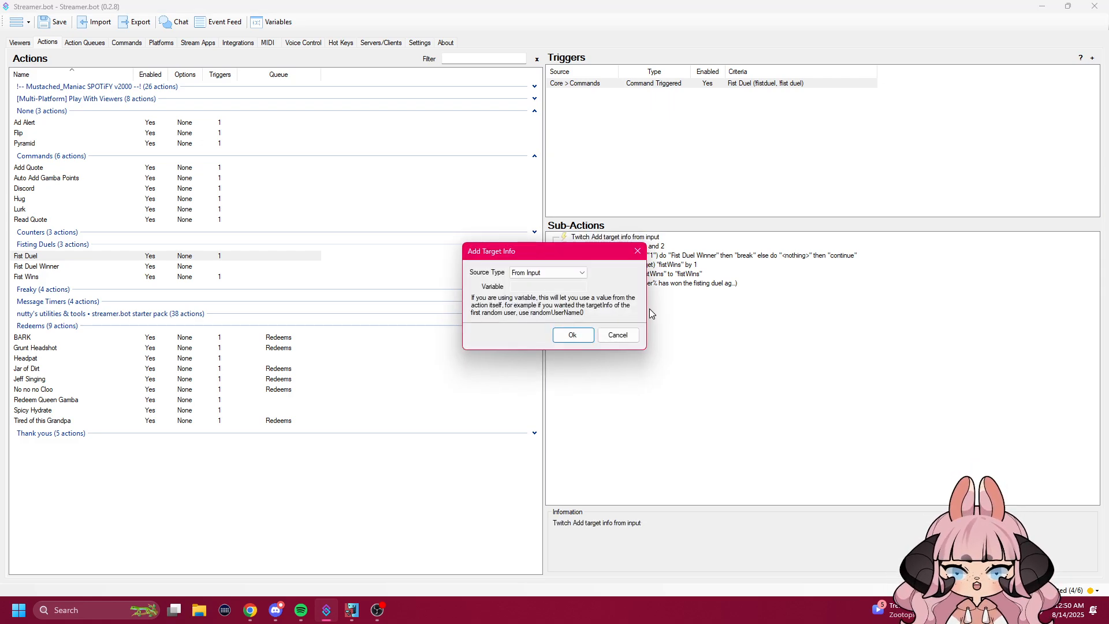
{"action": "left_click", "coordinate": [629, 342]}
Look up the Twitch sub-action that gets user info for a target and view its blank form without adding it.
{"action": "right_click", "coordinate": [627, 335]}
{"action": "mouse_move", "coordinate": [680, 525]}
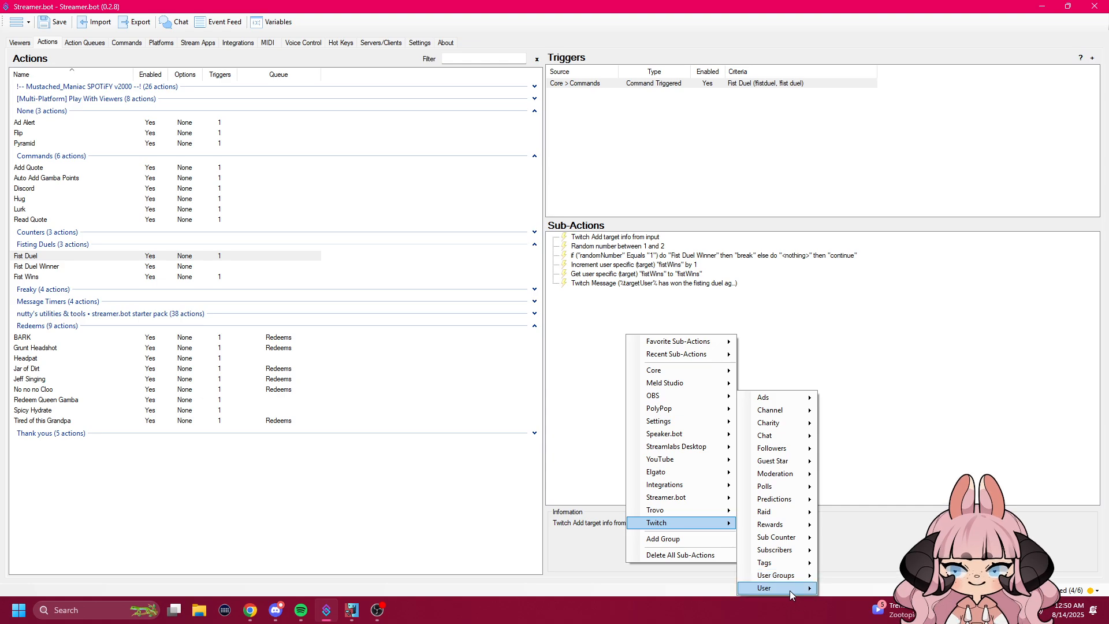
{"action": "mouse_move", "coordinate": [790, 591]}
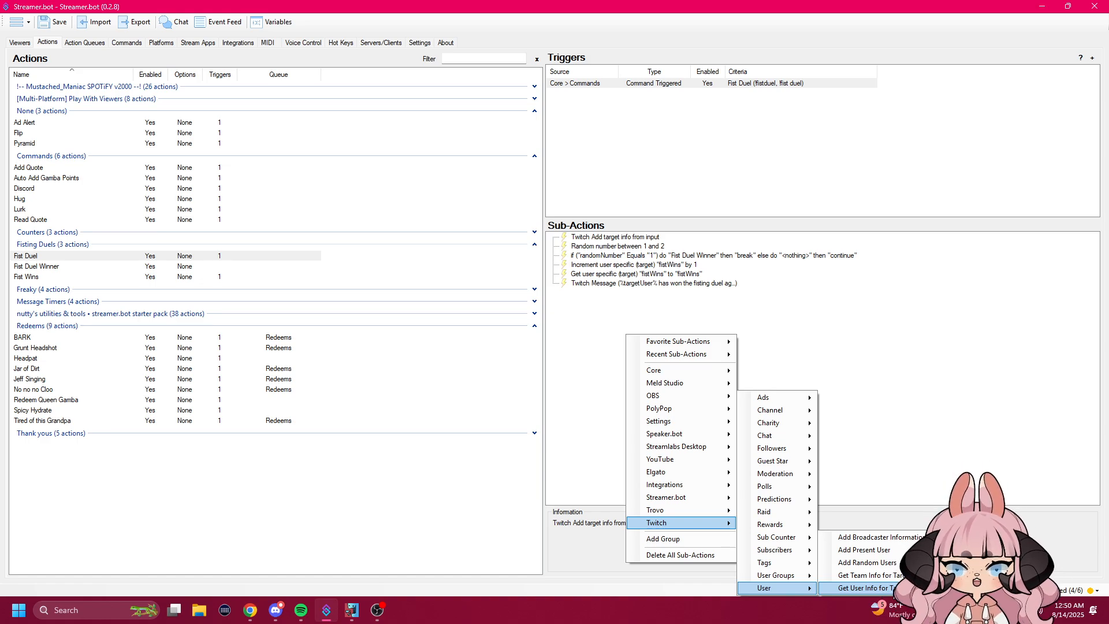
{"action": "left_click", "coordinate": [864, 588]}
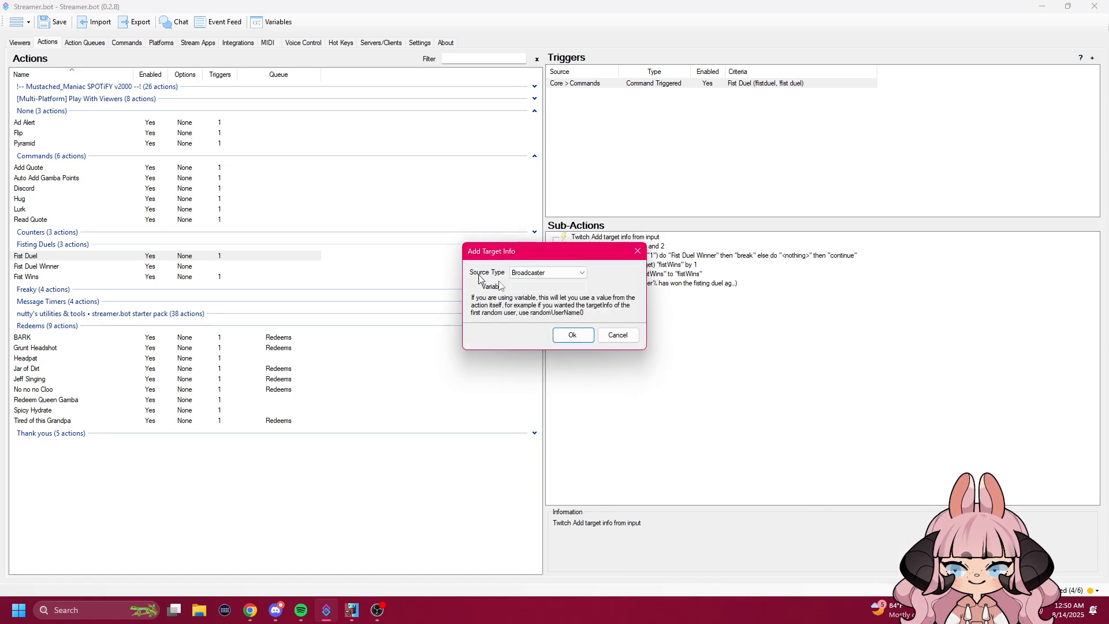
{"action": "left_click", "coordinate": [616, 335]}
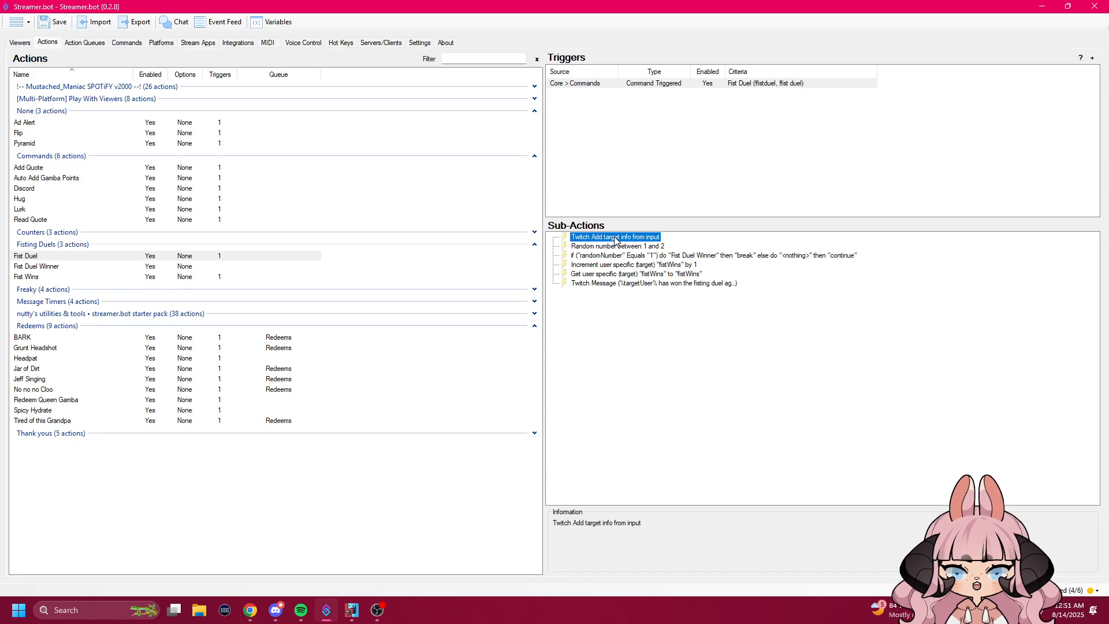
Review the source type options of the existing target info sub-action and keep From Input.
{"action": "double_click", "coordinate": [616, 241]}
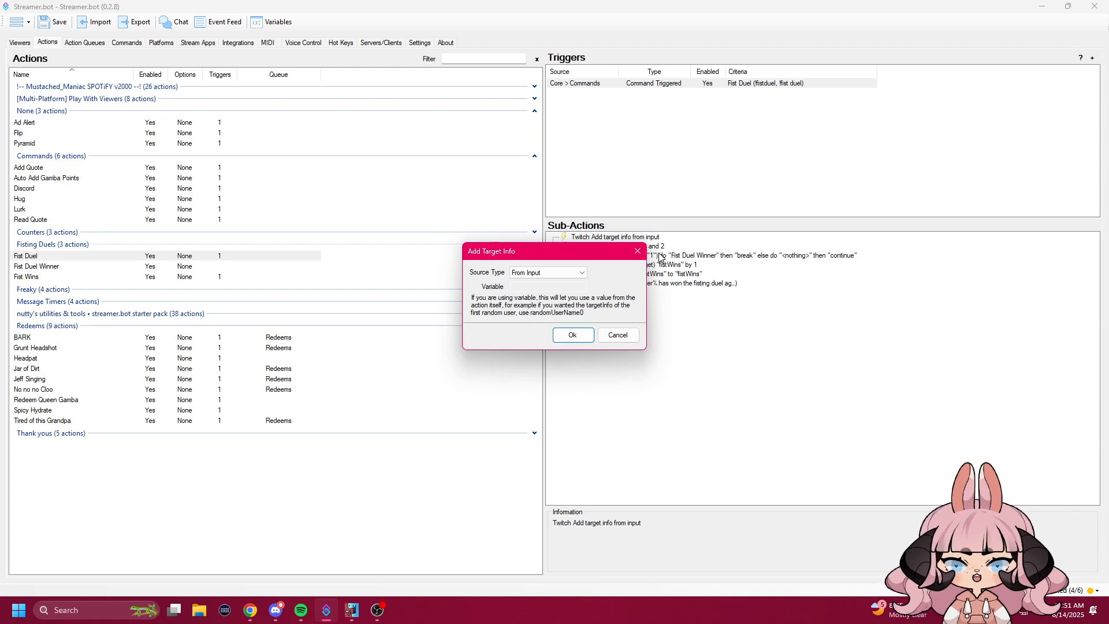
{"action": "left_click", "coordinate": [558, 274]}
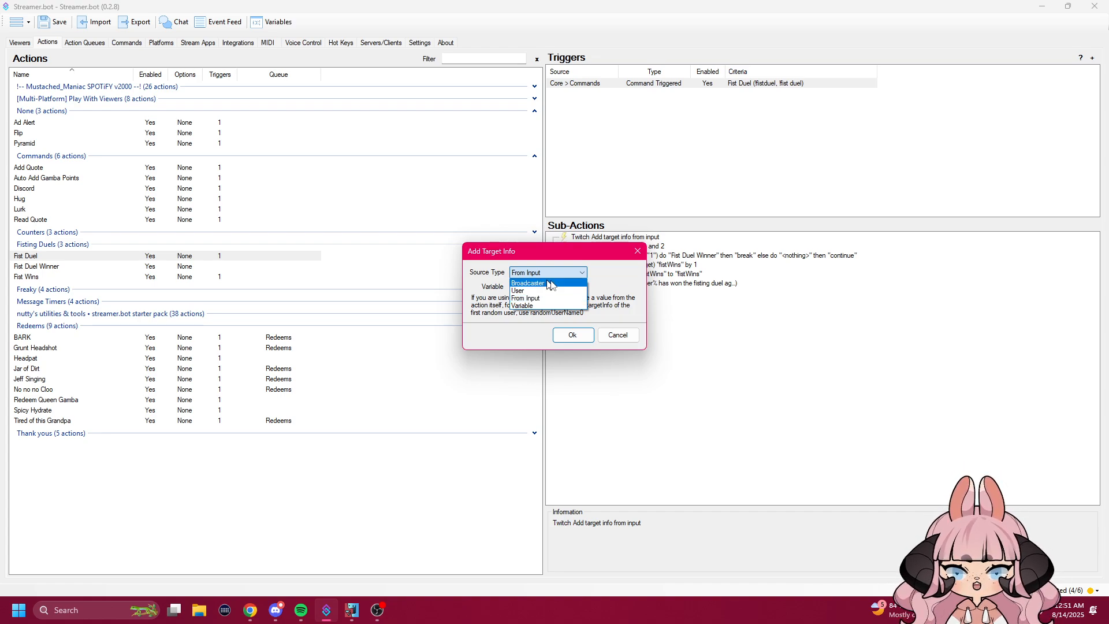
{"action": "left_click", "coordinate": [537, 298]}
{"action": "left_click", "coordinate": [554, 271]}
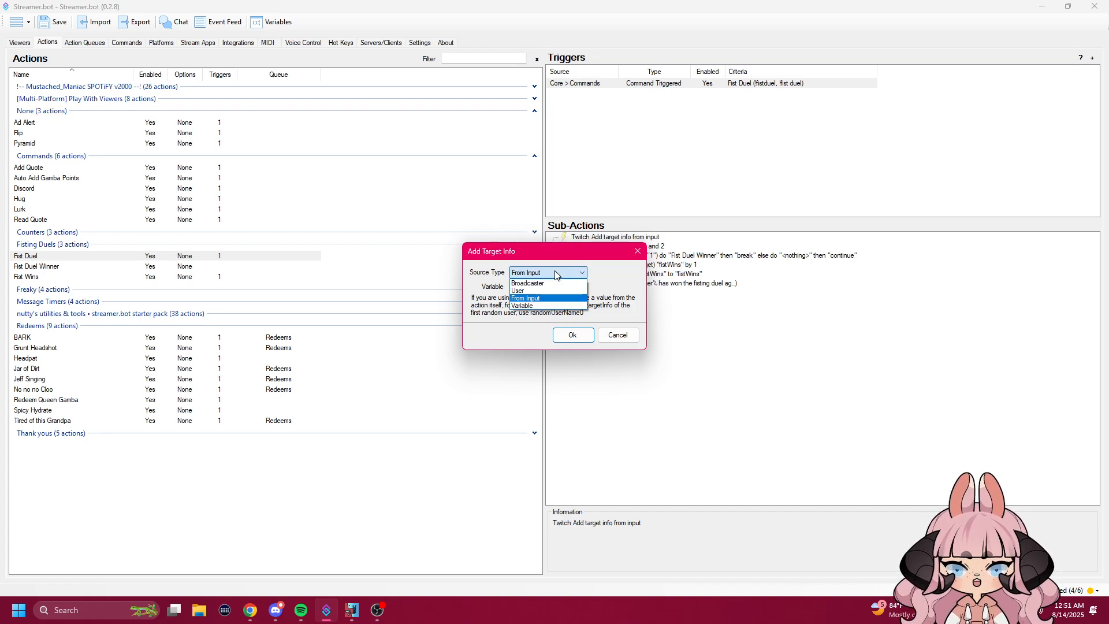
{"action": "left_click", "coordinate": [554, 271]}
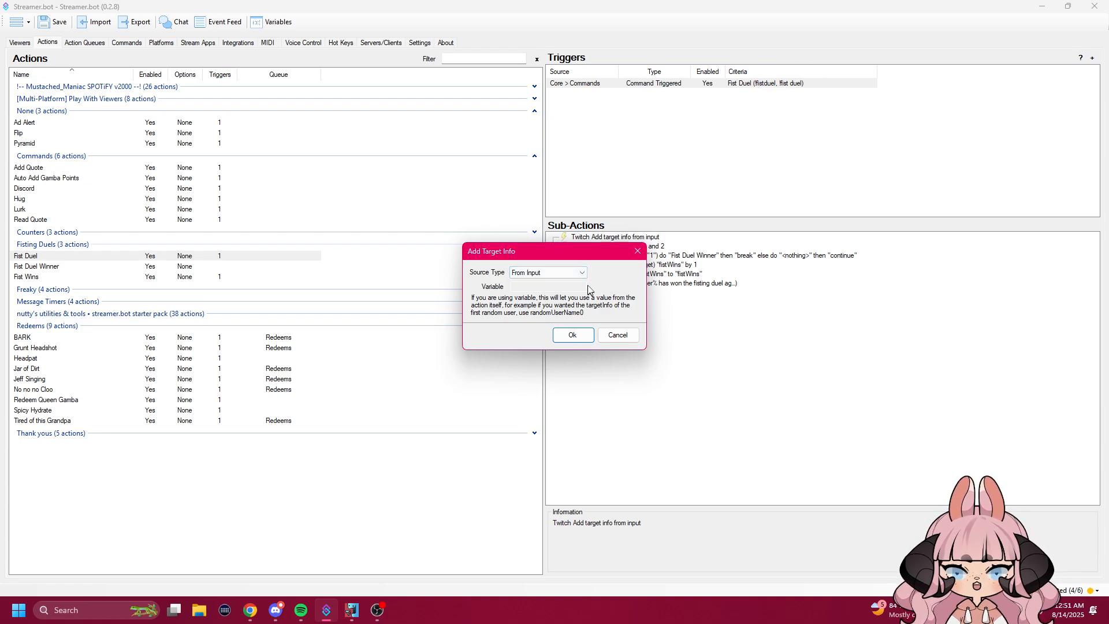
{"action": "left_click", "coordinate": [574, 335]}
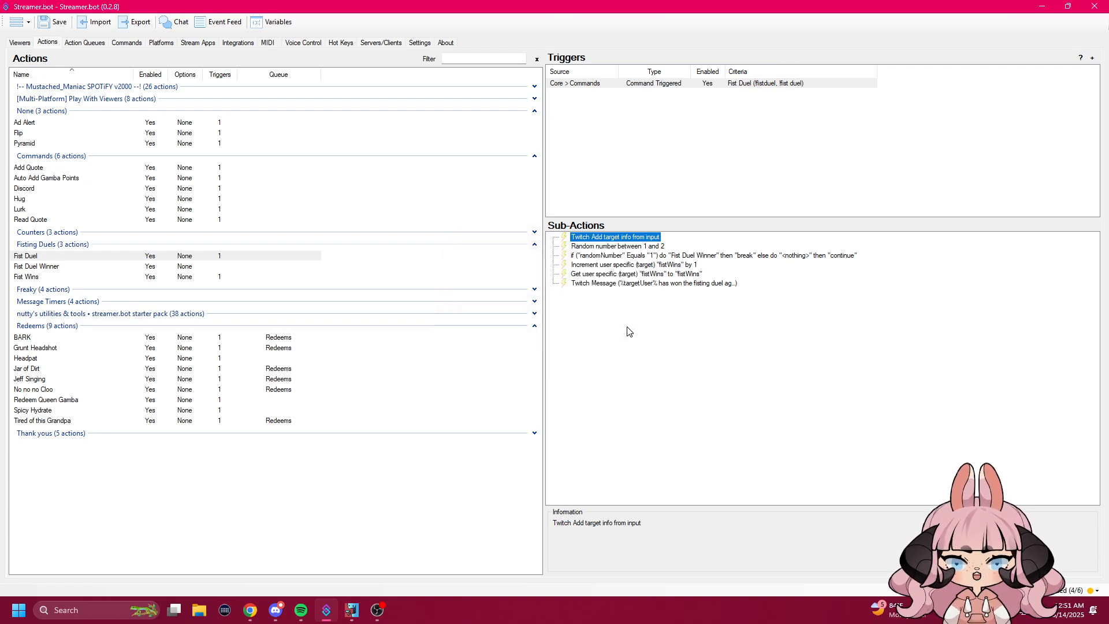
Examine a blank Core logic Get Random Number form and the existing random number sub-action's range, cancelling both.
{"action": "left_click", "coordinate": [598, 249]}
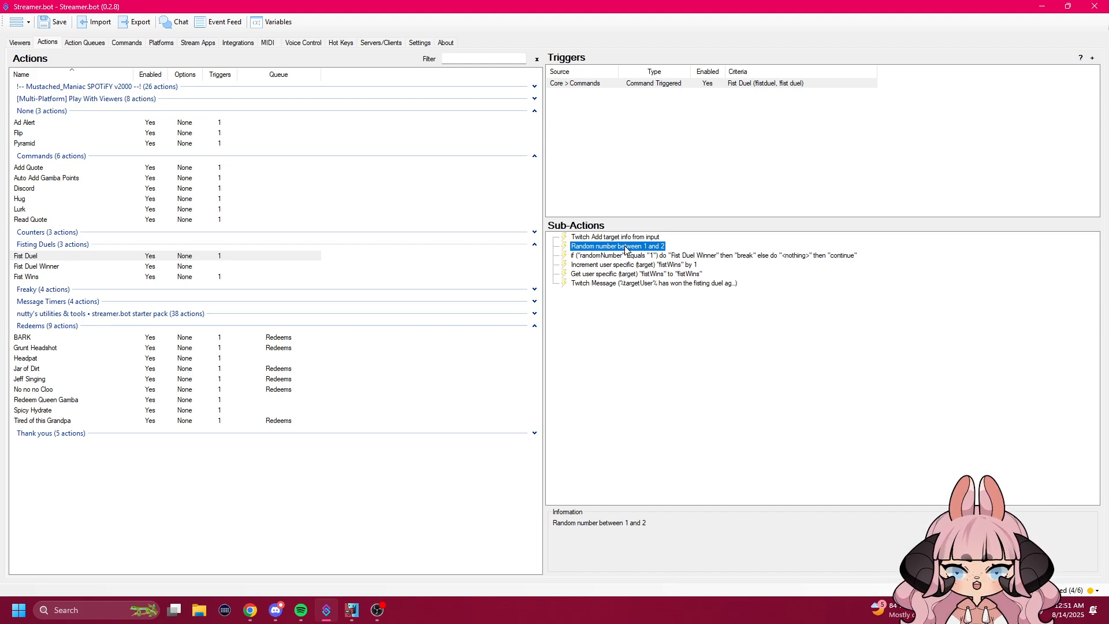
{"action": "right_click", "coordinate": [646, 328]}
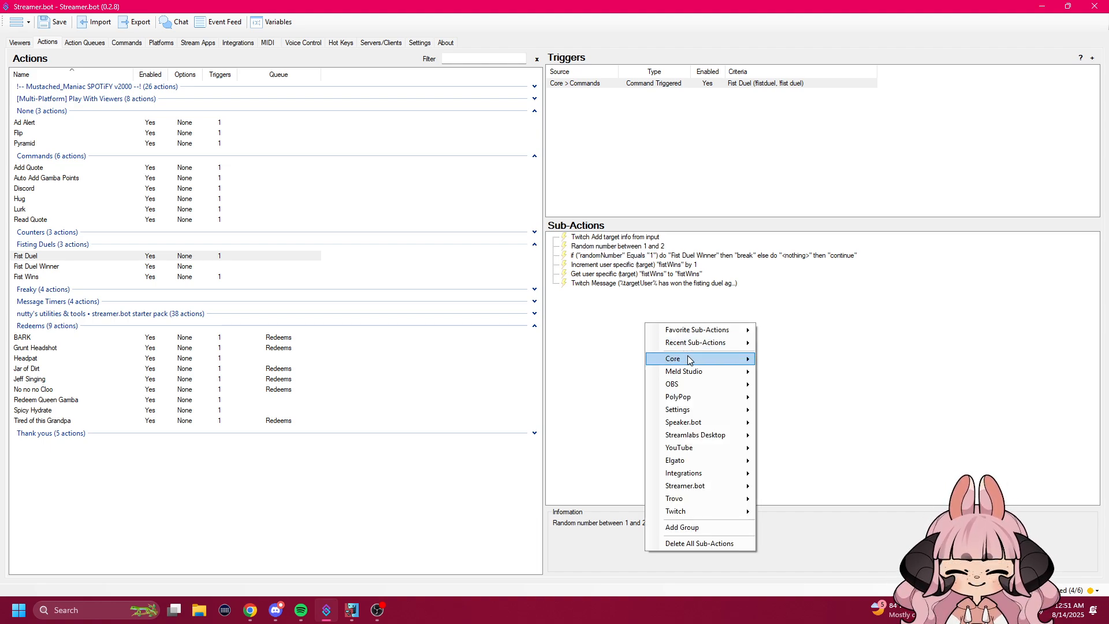
{"action": "mouse_move", "coordinate": [688, 357]}
{"action": "mouse_move", "coordinate": [807, 450]}
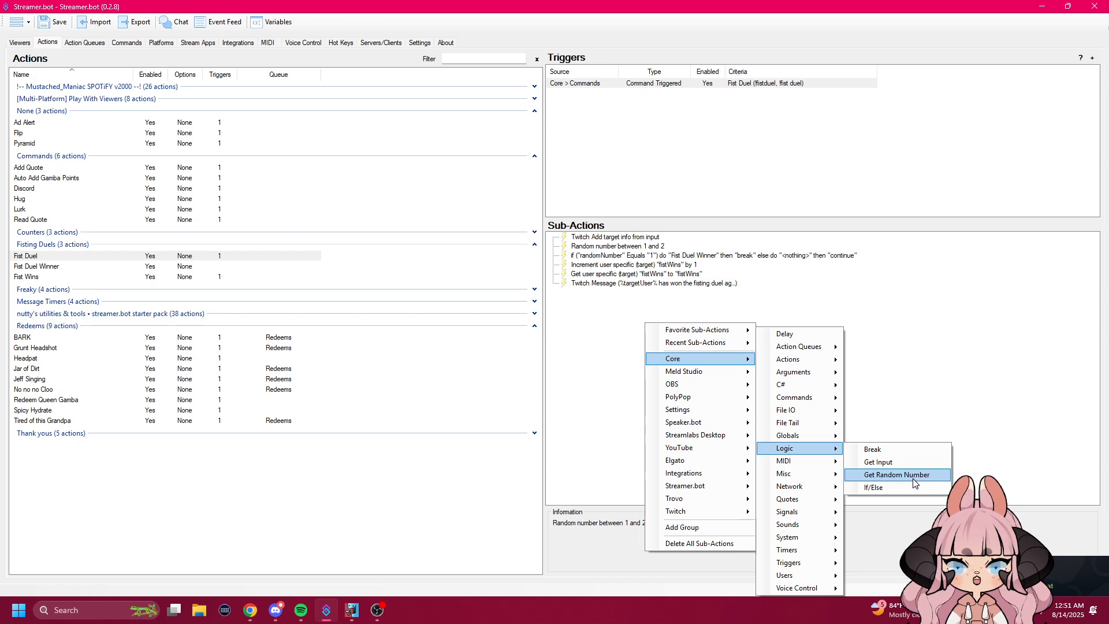
{"action": "left_click", "coordinate": [923, 475]}
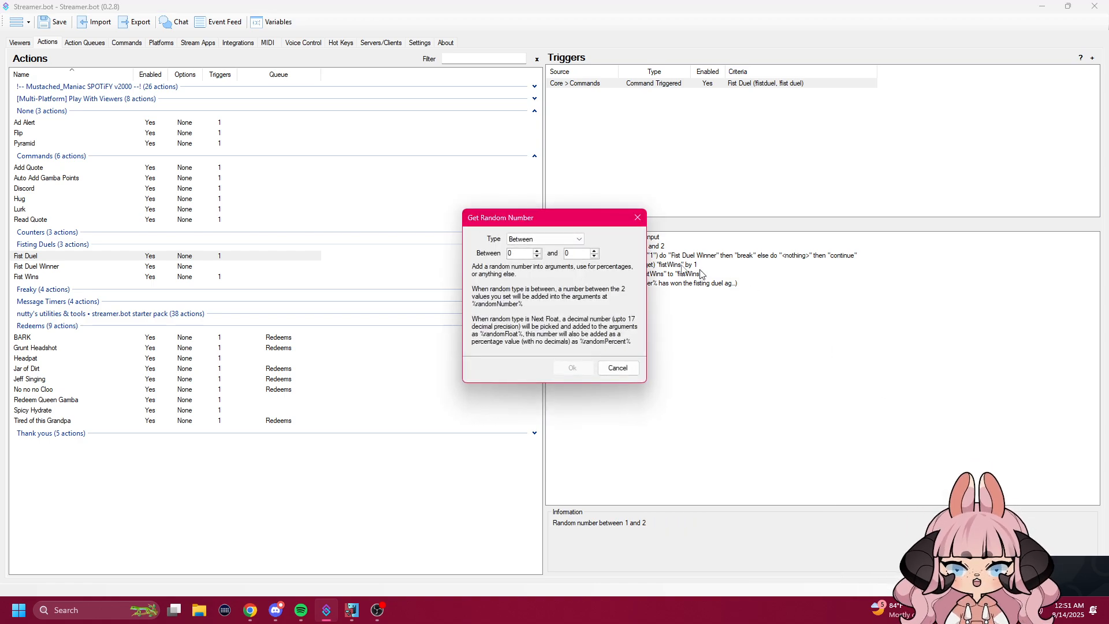
{"action": "left_click", "coordinate": [619, 370]}
{"action": "double_click", "coordinate": [592, 247]}
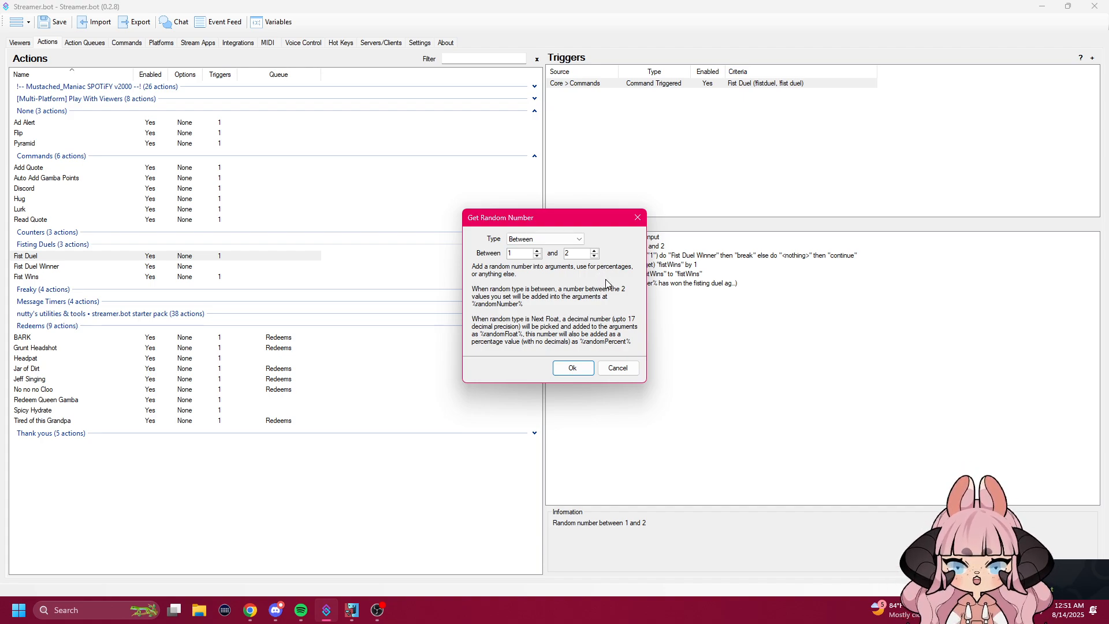
{"action": "left_click", "coordinate": [631, 368]}
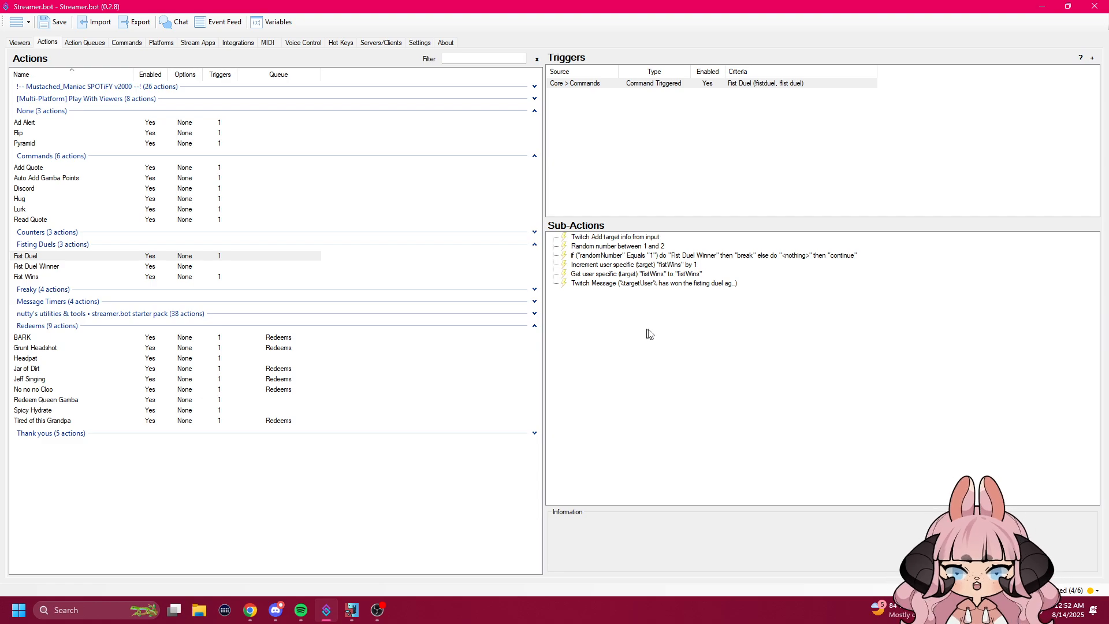
Compare the sub-actions of the Fist Duel and Fist Duel Winner actions, ending on Fist Duel Winner.
{"action": "left_click", "coordinate": [54, 268]}
{"action": "left_click", "coordinate": [54, 256]}
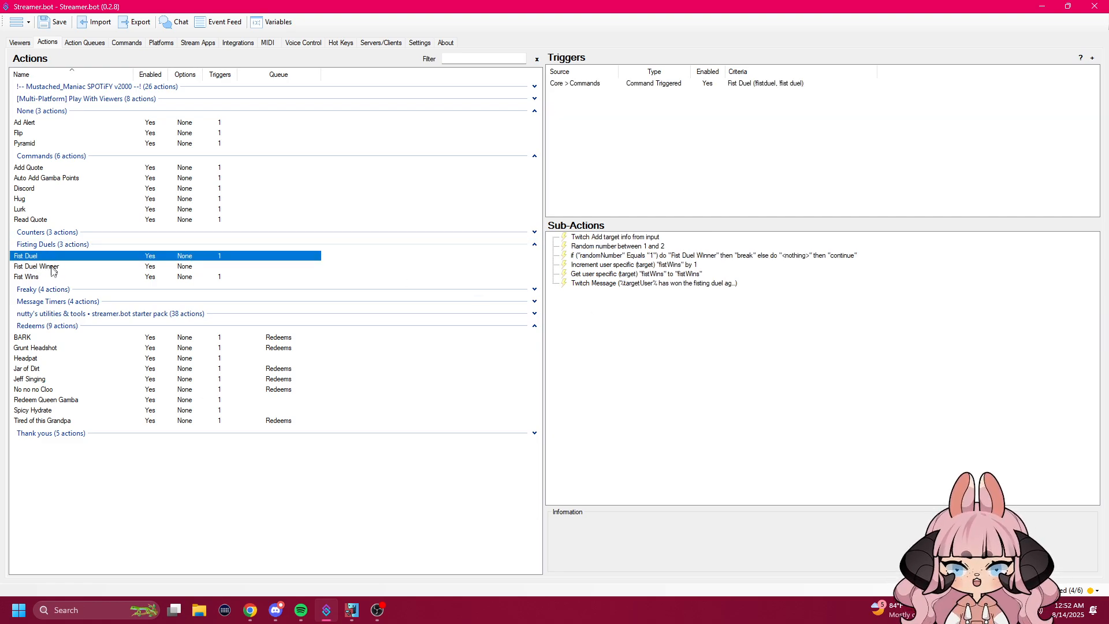
{"action": "left_click", "coordinate": [51, 268]}
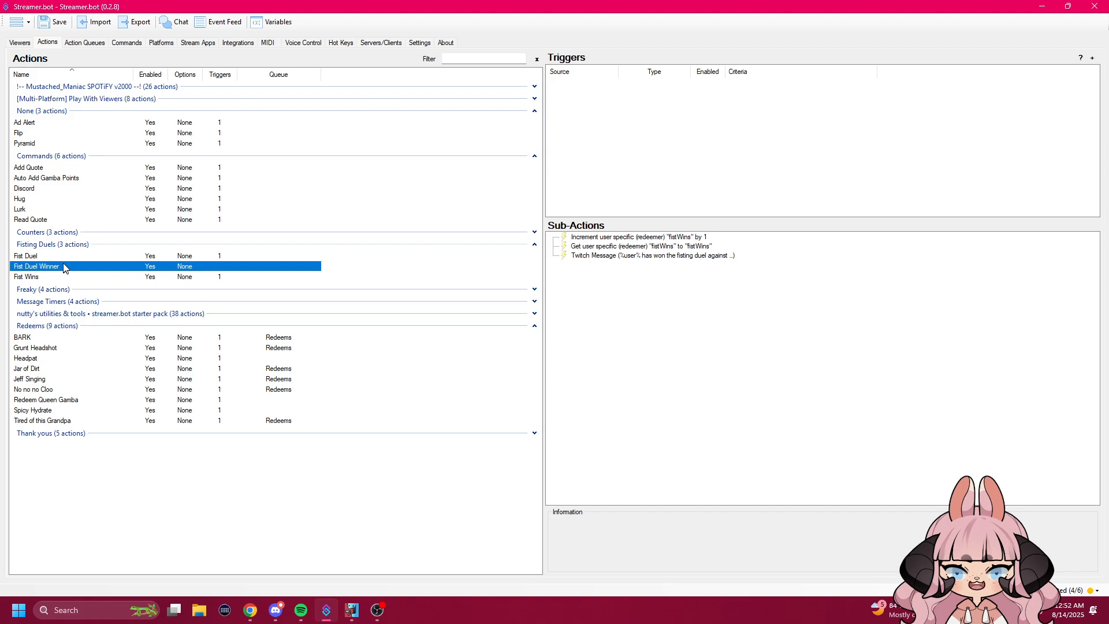
{"action": "left_click", "coordinate": [49, 257]}
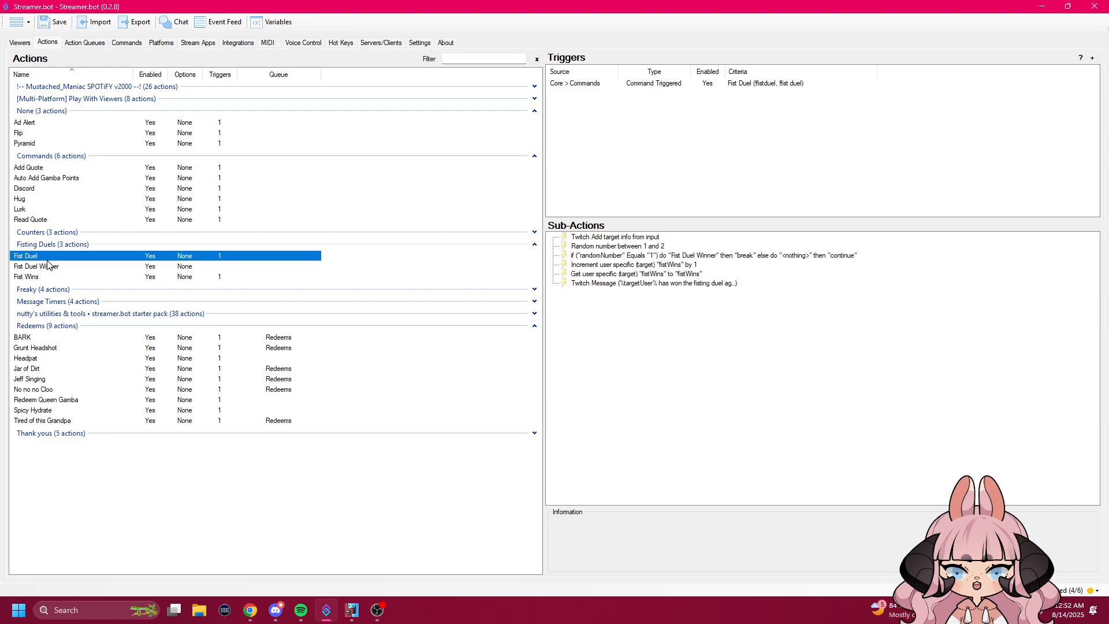
{"action": "left_click", "coordinate": [49, 267]}
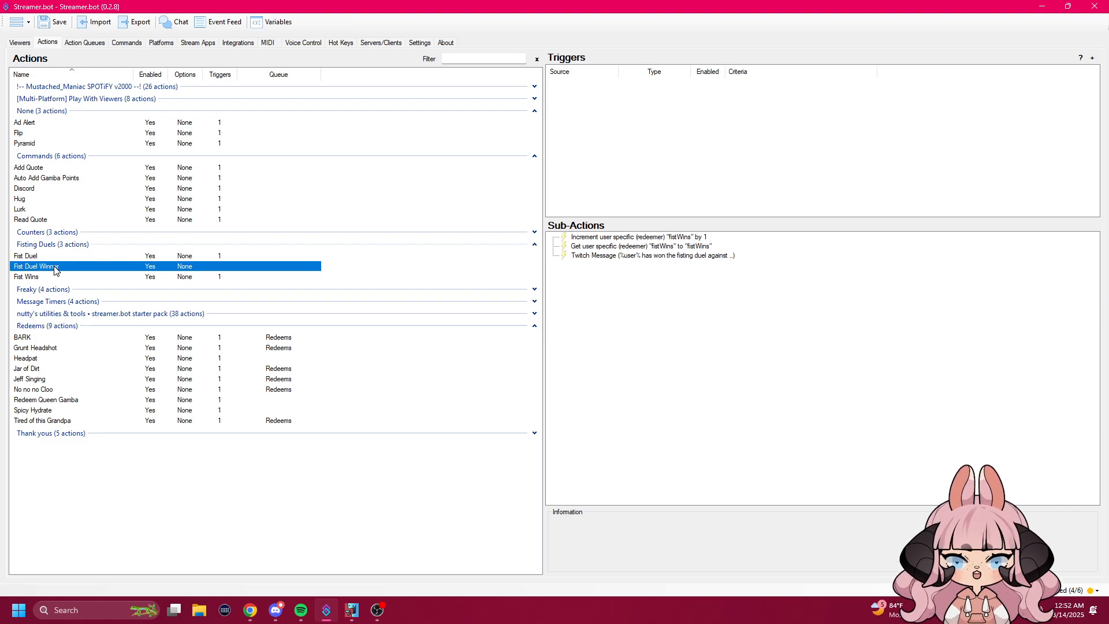
View the blank Add Action form for the Fisting Duels group and cancel it without adding an action.
{"action": "right_click", "coordinate": [379, 272]}
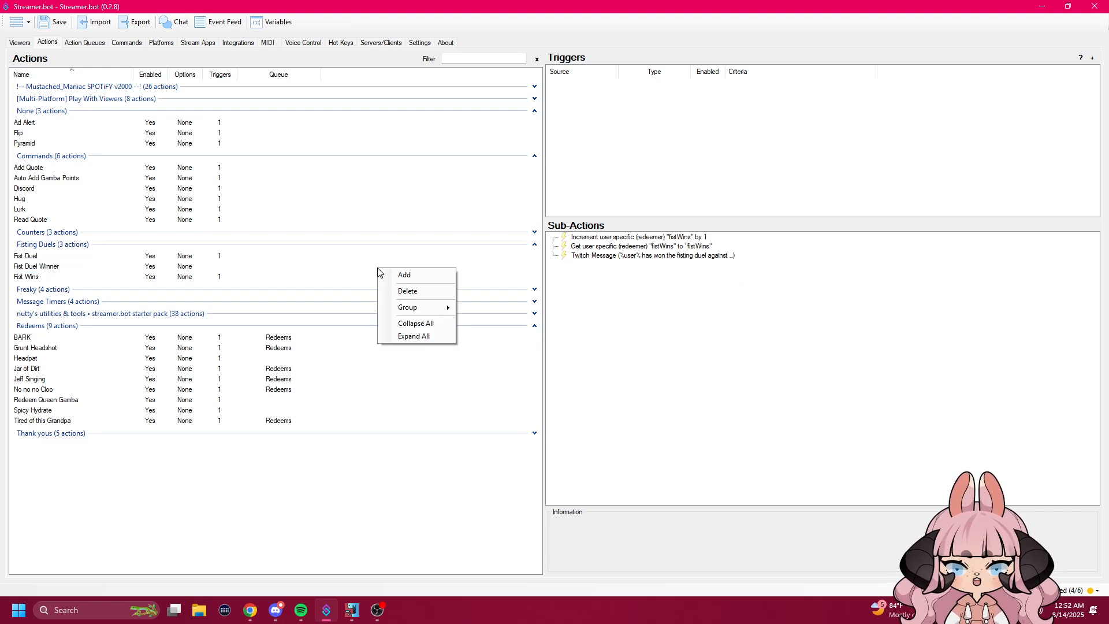
{"action": "left_click", "coordinate": [432, 275]}
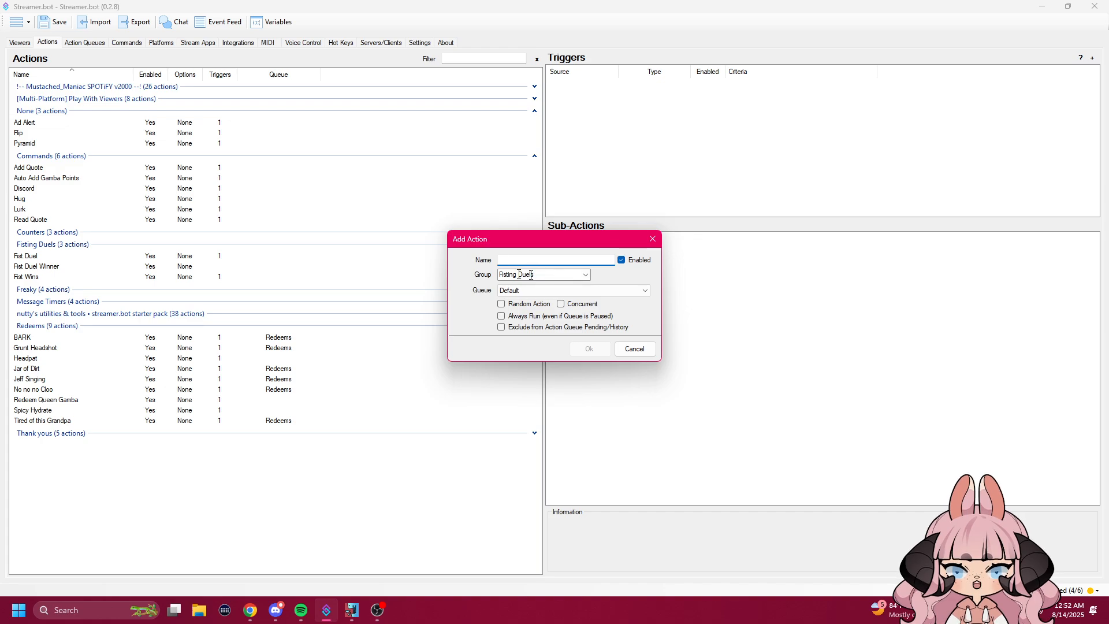
{"action": "left_click", "coordinate": [642, 352]}
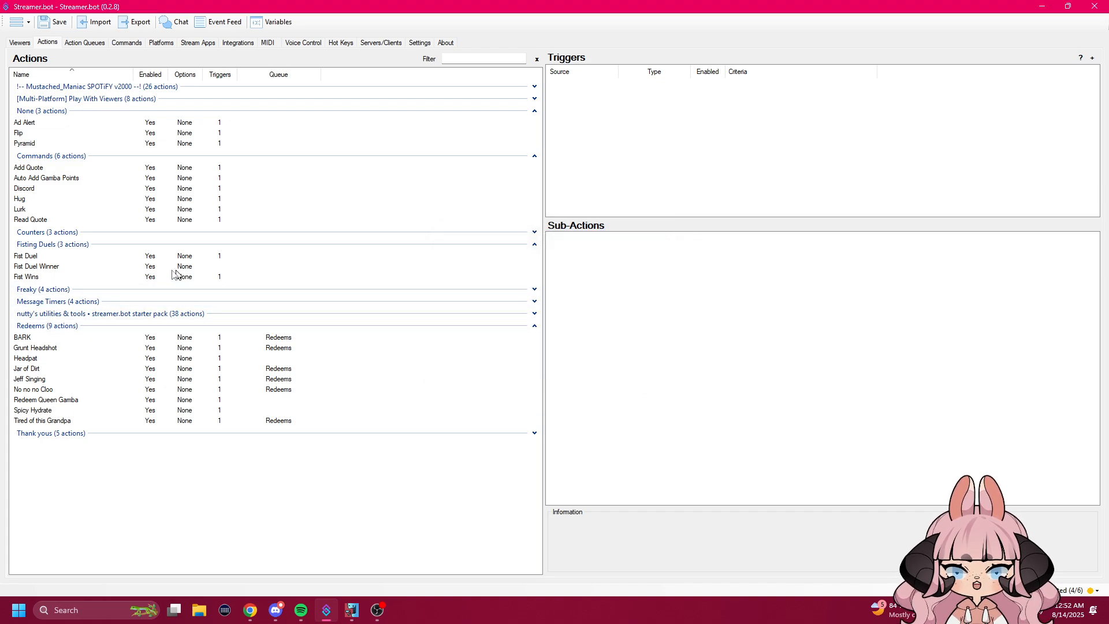
Browse the Twitch user sub-actions available for Fist Duel Winner and review its existing fistWins Get Global Variable settings, cancelling without changes.
{"action": "left_click", "coordinate": [77, 268]}
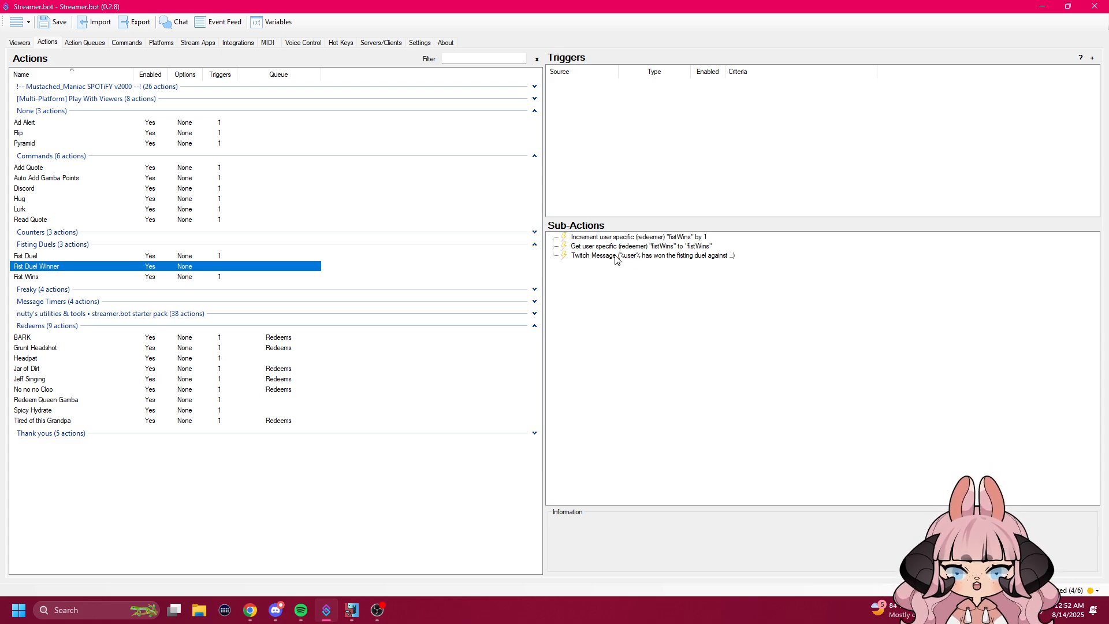
{"action": "right_click", "coordinate": [593, 267]}
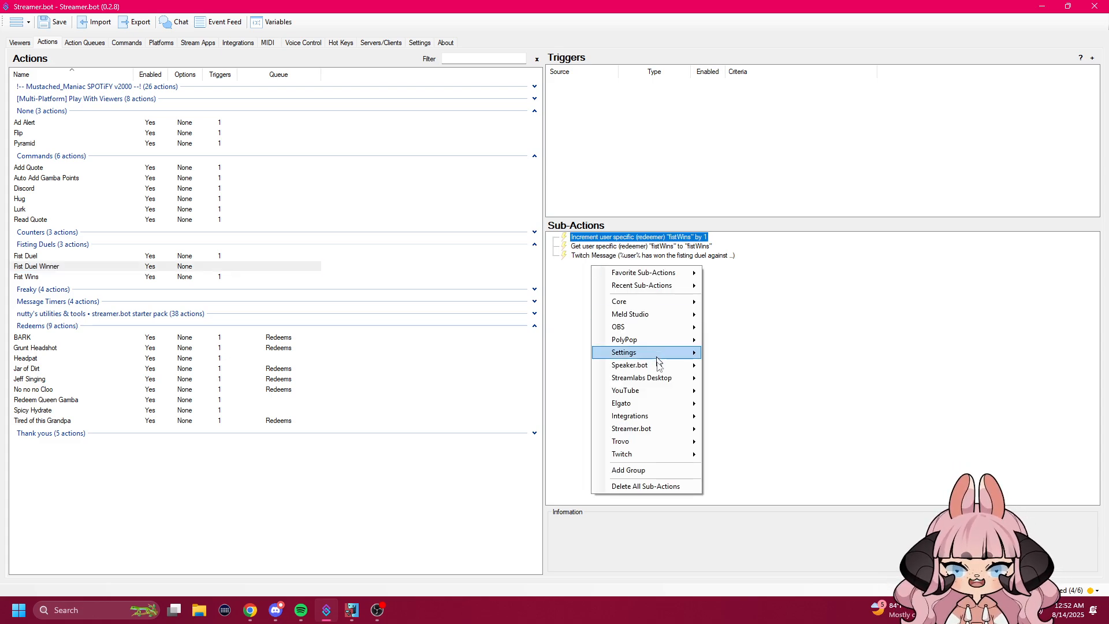
{"action": "mouse_move", "coordinate": [652, 453]}
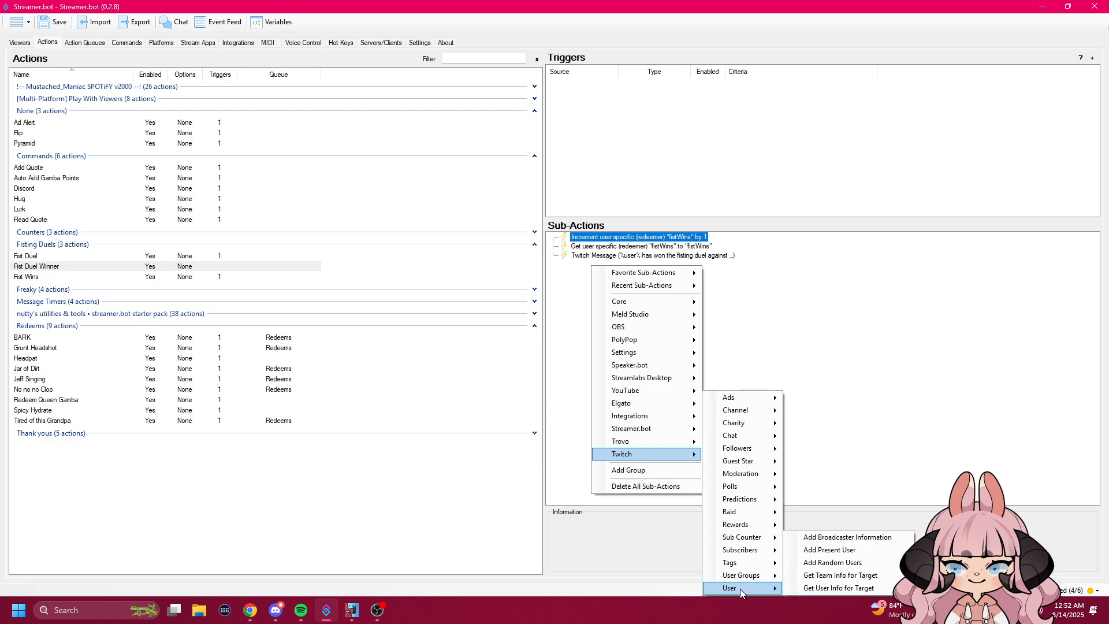
{"action": "left_click", "coordinate": [704, 299]}
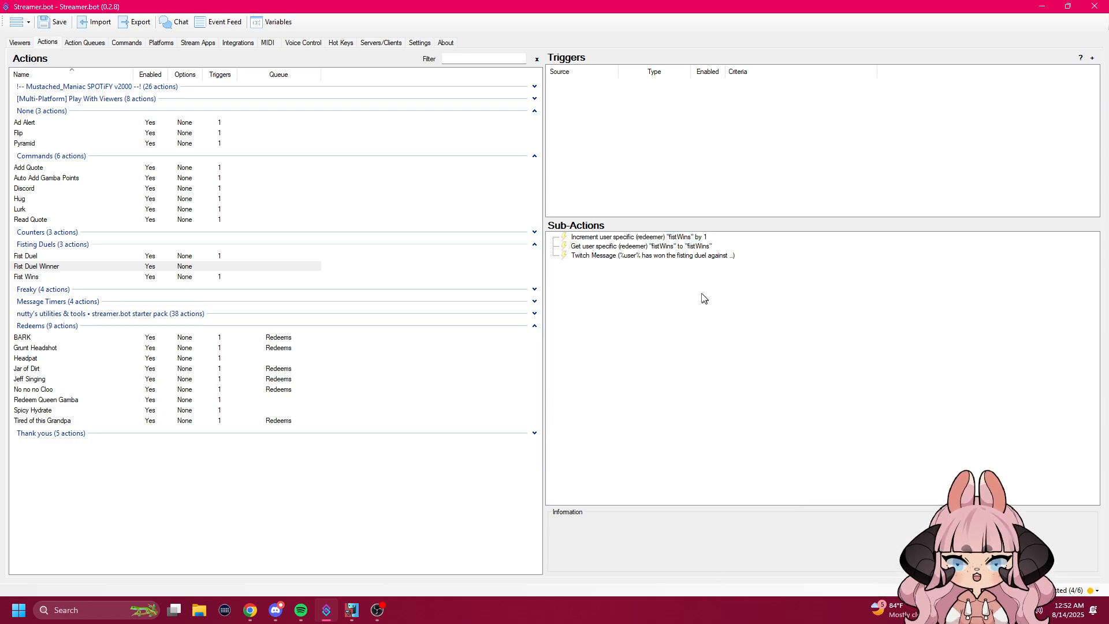
{"action": "double_click", "coordinate": [608, 247]}
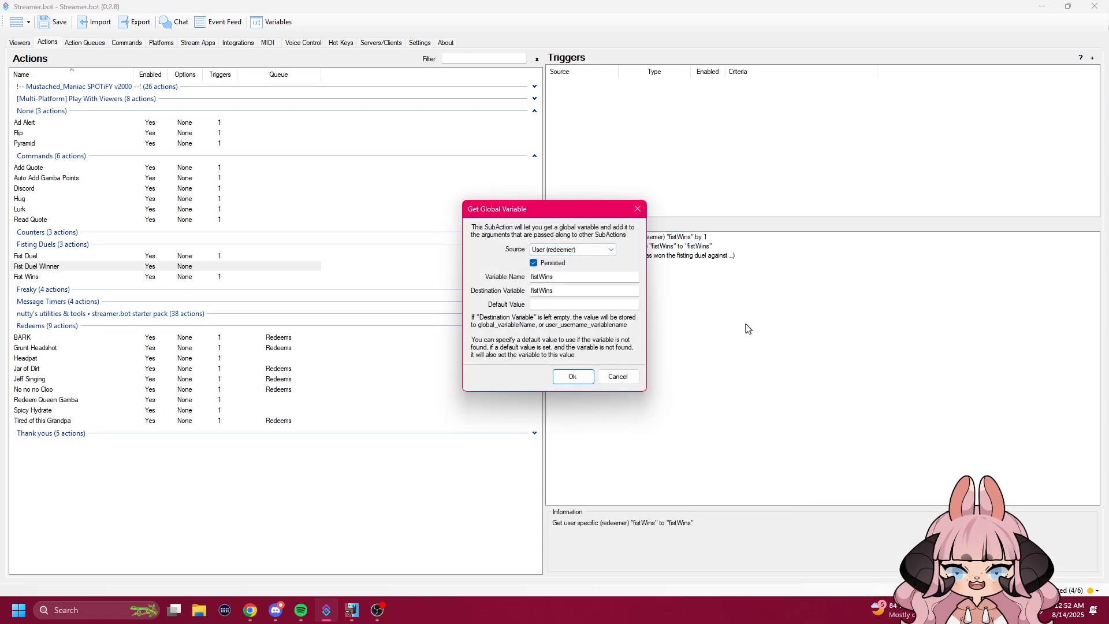
{"action": "left_click", "coordinate": [618, 376]}
Look up the Twitch sub-actions Get User Info for Target and Send Message to Channel for the Fist Duel Winner action.
{"action": "right_click", "coordinate": [628, 308]}
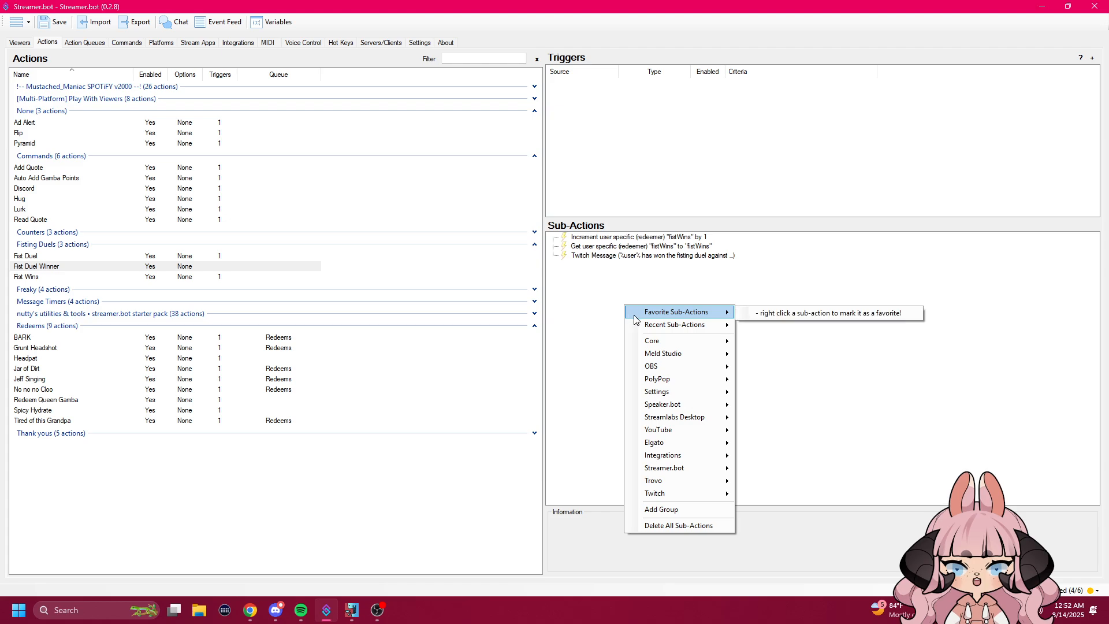
{"action": "mouse_move", "coordinate": [678, 493]}
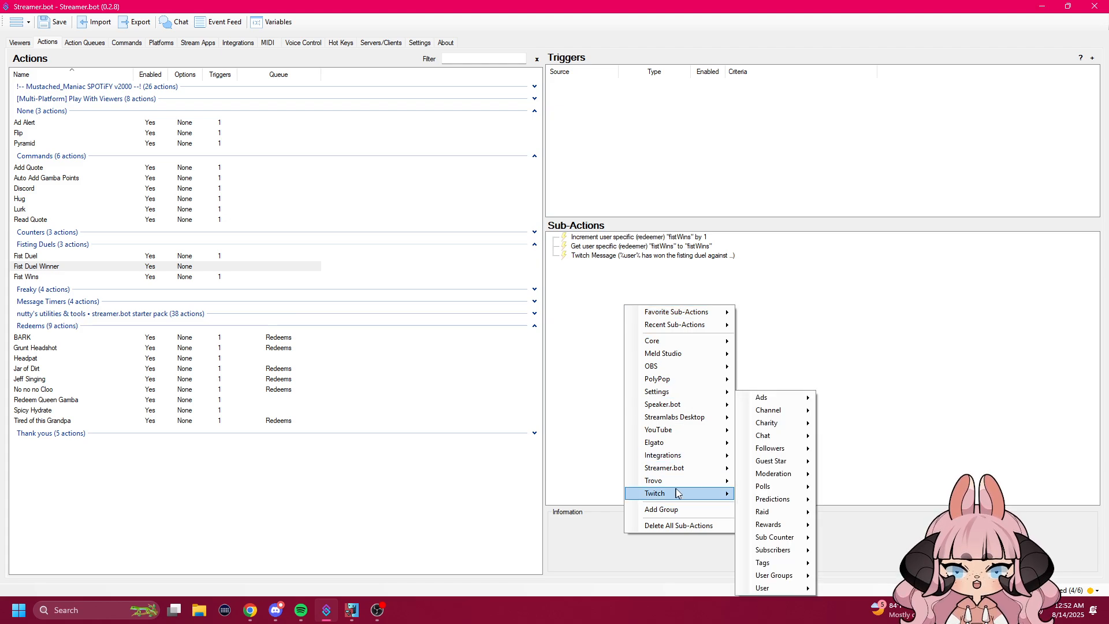
{"action": "mouse_move", "coordinate": [781, 592]}
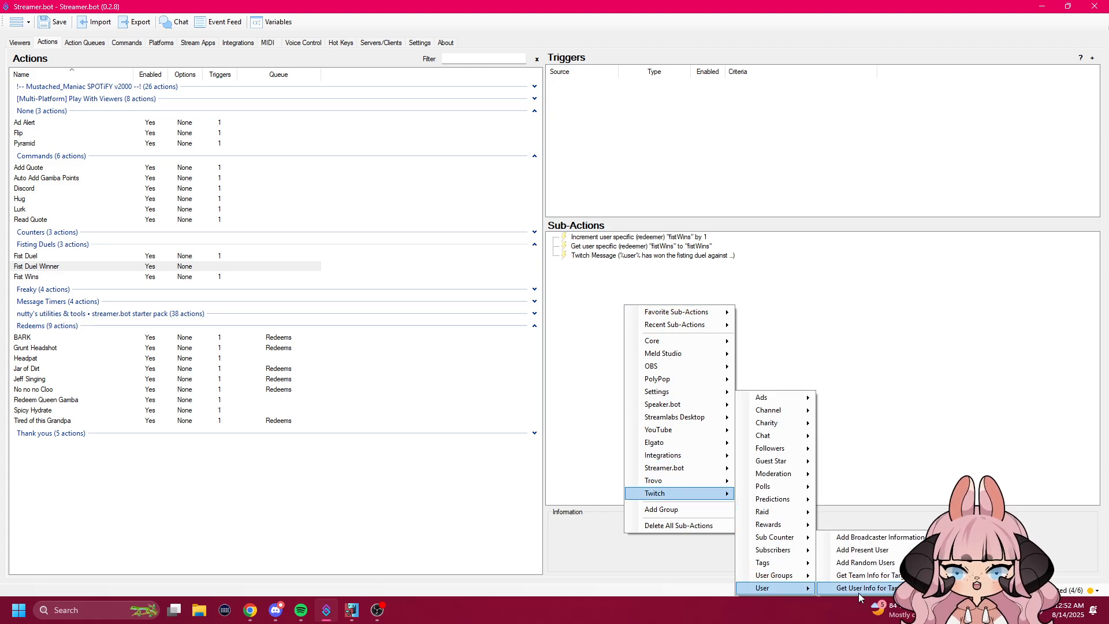
{"action": "left_click", "coordinate": [930, 456]}
{"action": "right_click", "coordinate": [656, 297]}
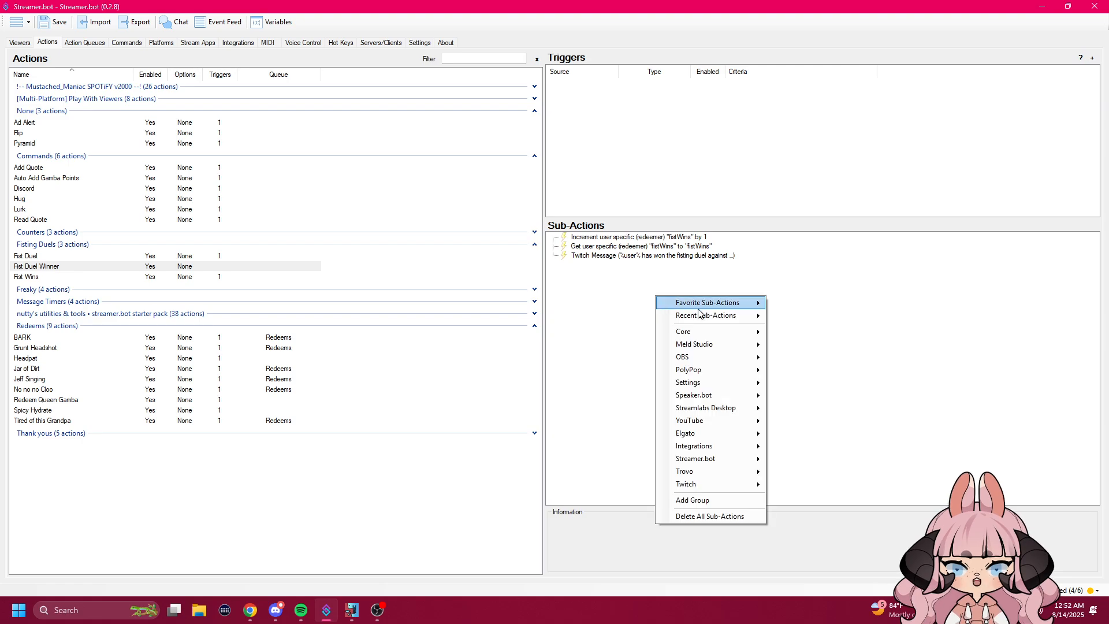
{"action": "mouse_move", "coordinate": [723, 484]}
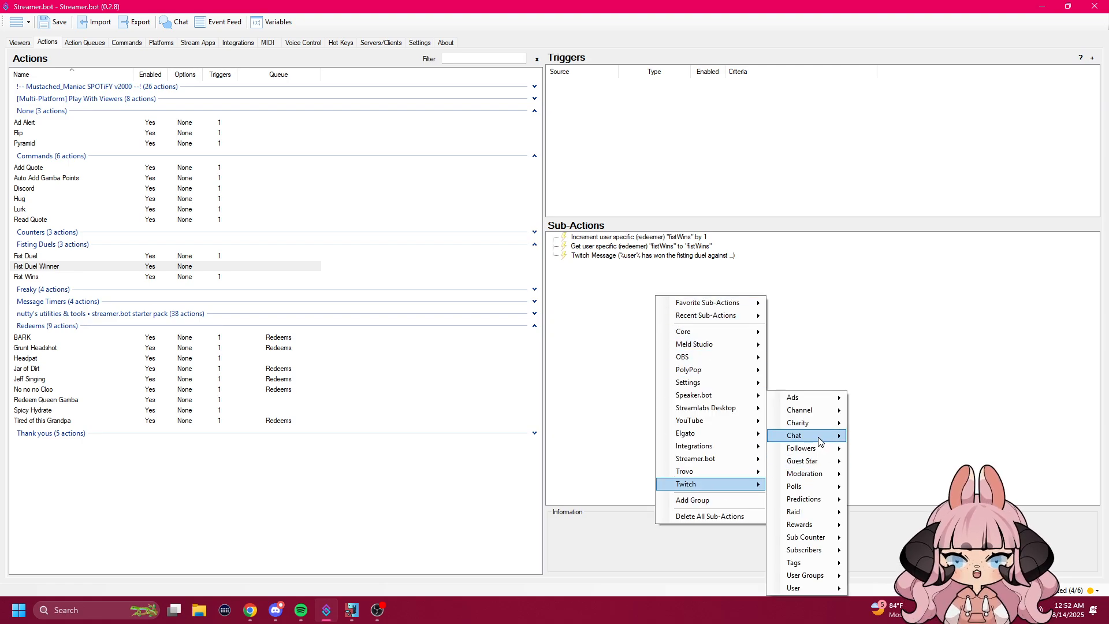
{"action": "mouse_move", "coordinate": [822, 441]}
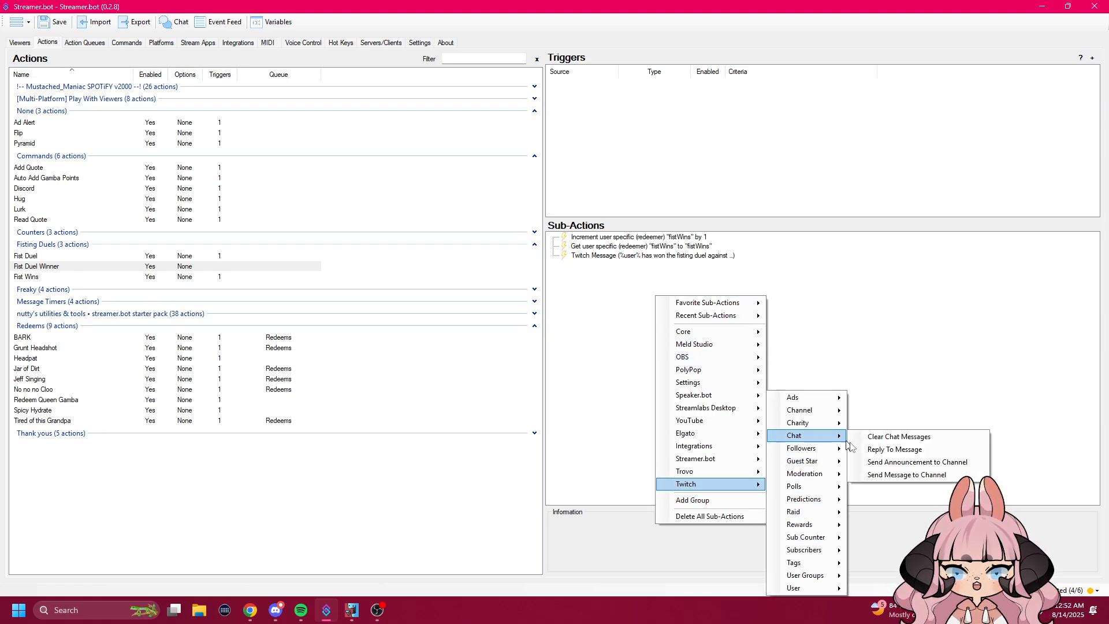
{"action": "left_click", "coordinate": [880, 473]}
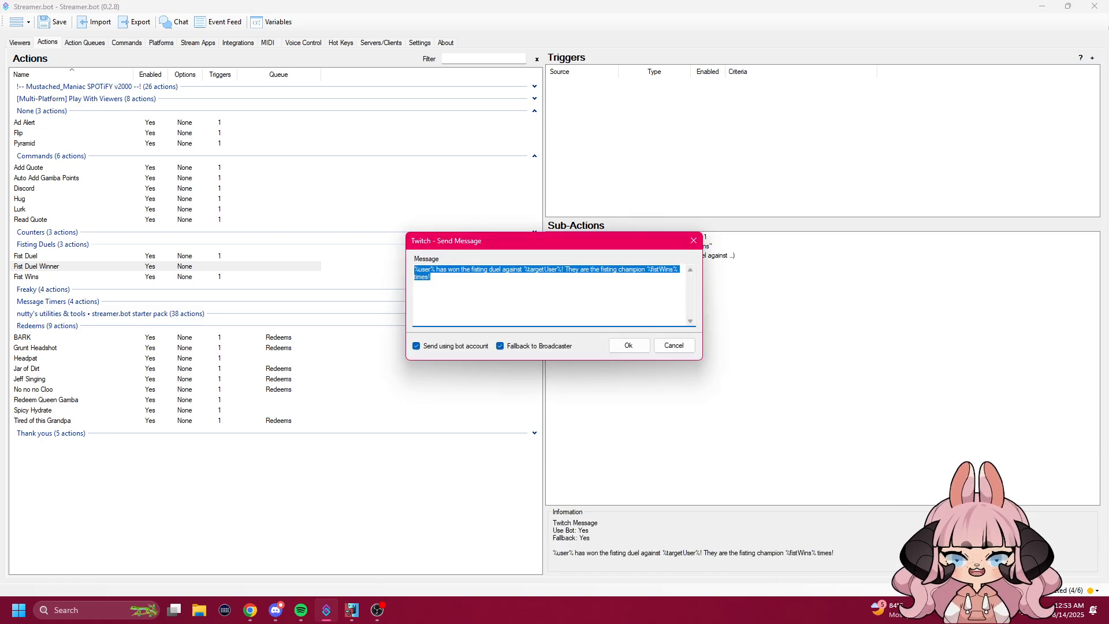
Examine the %user% and %targetUser% variables in the Fist Duel Winner Twitch message.
{"action": "left_click", "coordinate": [552, 312]}
{"action": "double_click", "coordinate": [427, 270]}
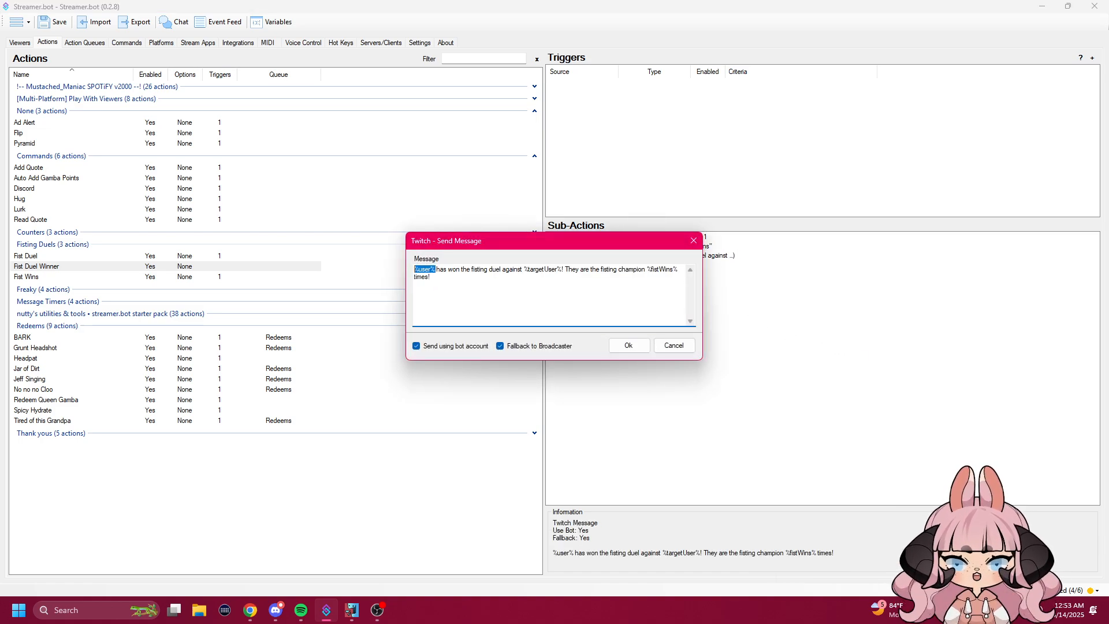
{"action": "left_click", "coordinate": [441, 285]}
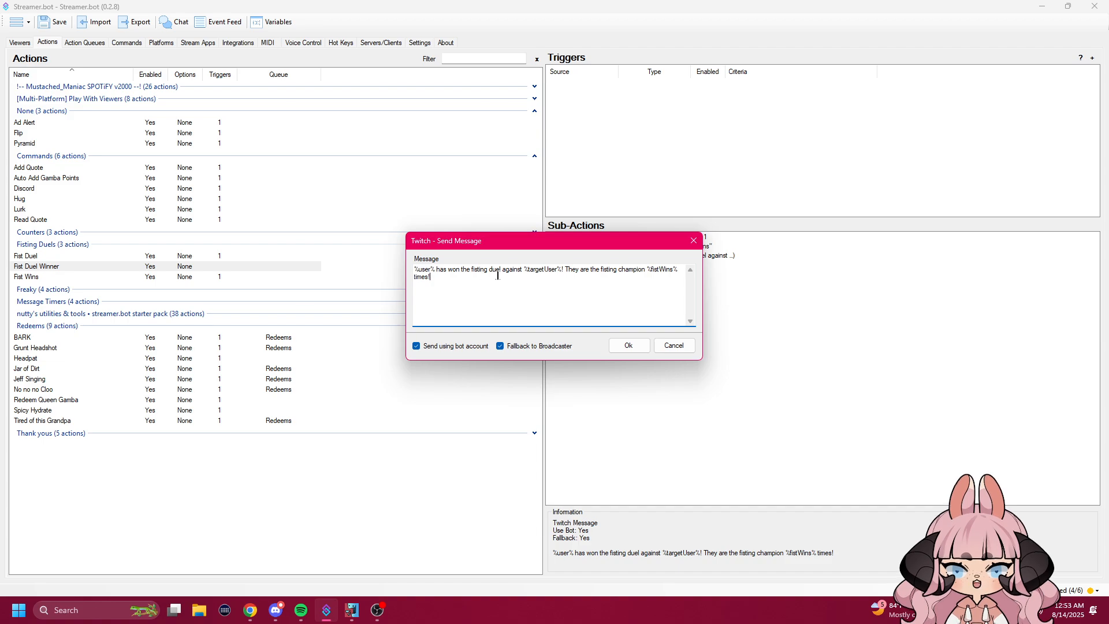
{"action": "left_click_drag", "start_coordinate": [522, 269], "coordinate": [562, 270]}
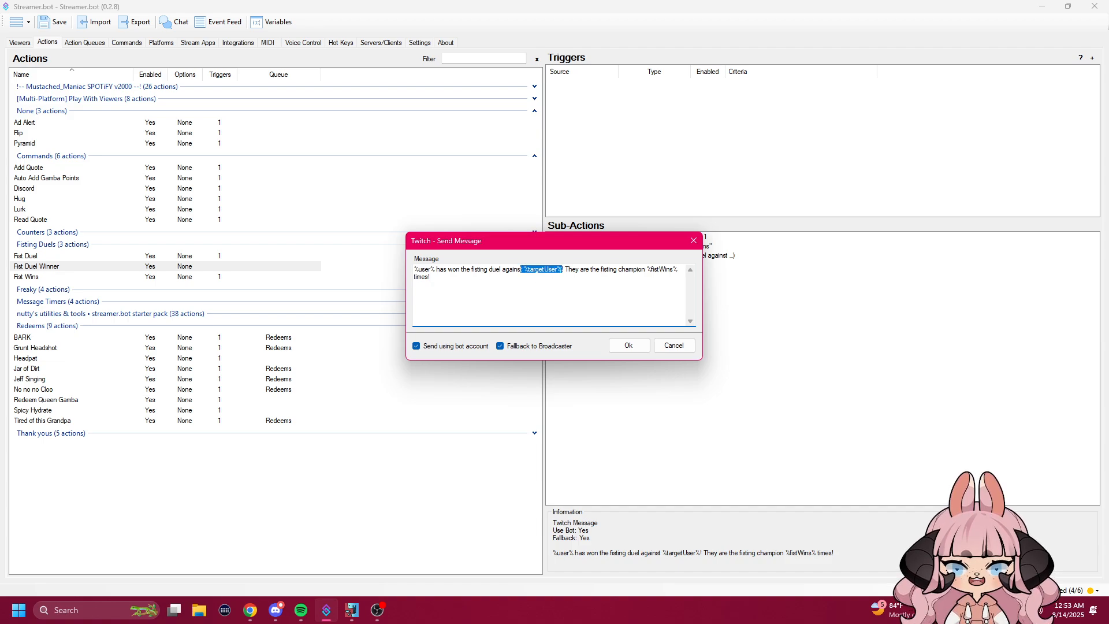
{"action": "left_click", "coordinate": [513, 293]}
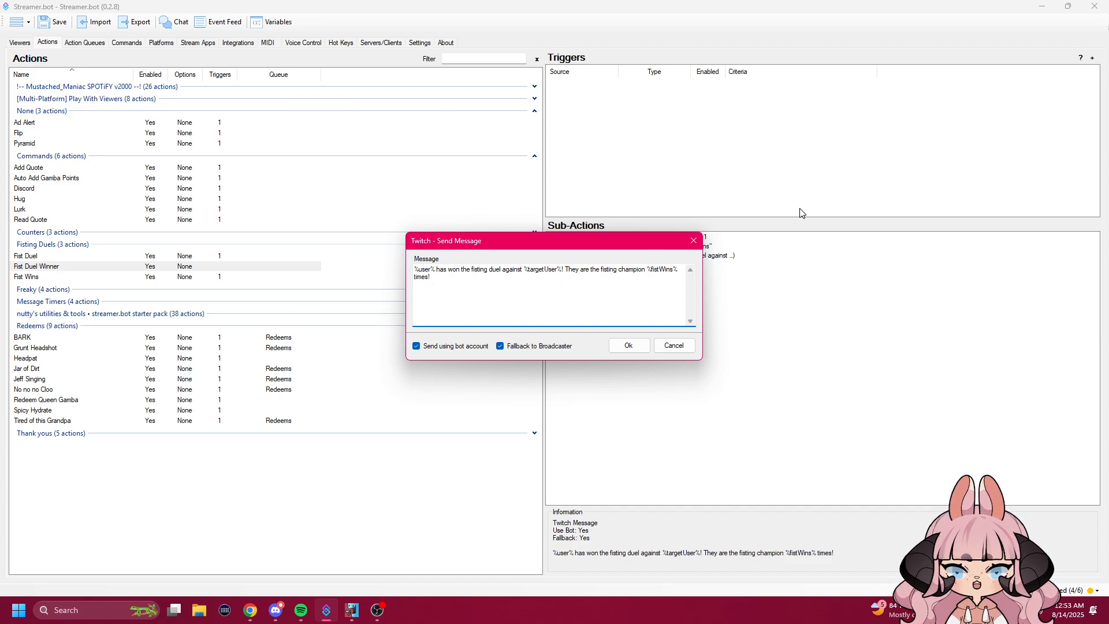
Examine the message's closing sentence with the %fistWins% variable and cancel the message form without changes.
{"action": "left_click_drag", "start_coordinate": [587, 241], "coordinate": [627, 318]}
{"action": "left_click_drag", "start_coordinate": [547, 313], "coordinate": [504, 294]}
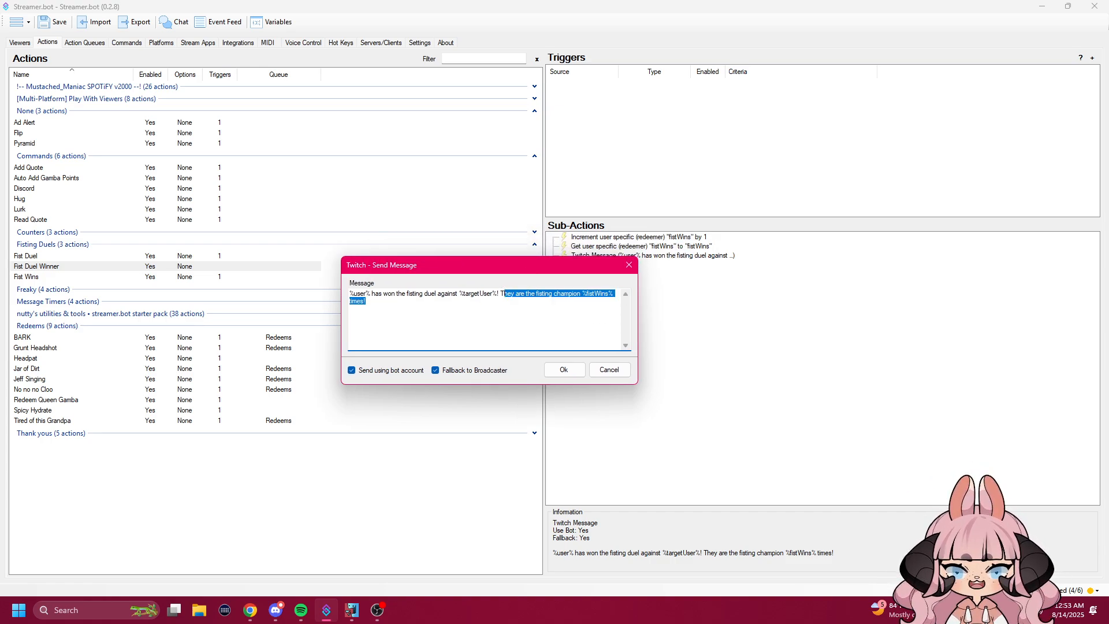
{"action": "left_click", "coordinate": [501, 318]}
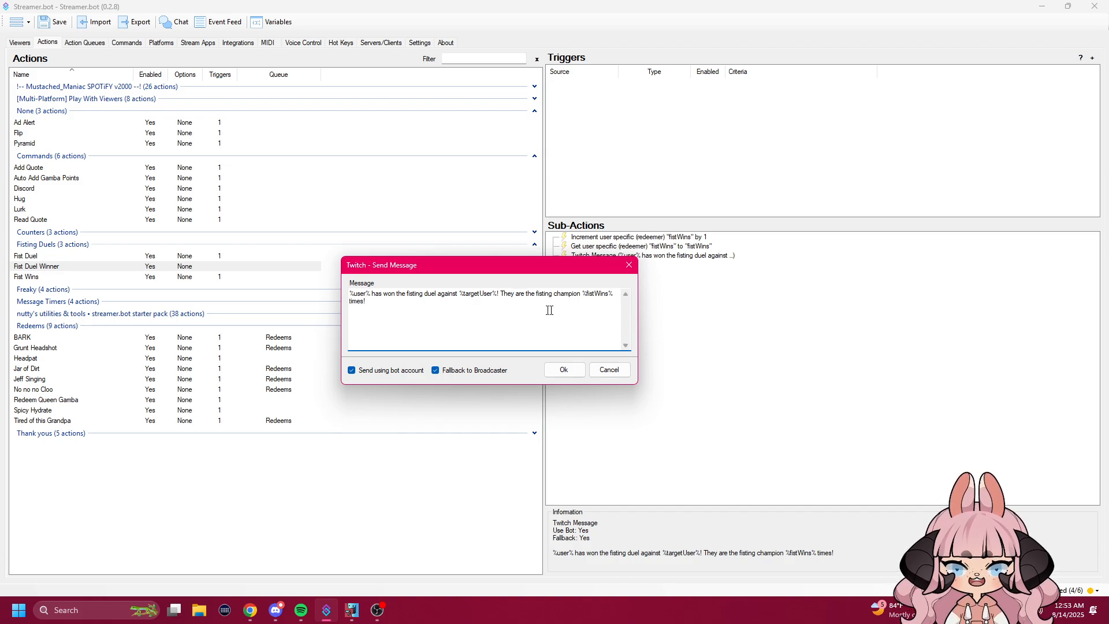
{"action": "left_click_drag", "start_coordinate": [549, 310], "coordinate": [508, 291]}
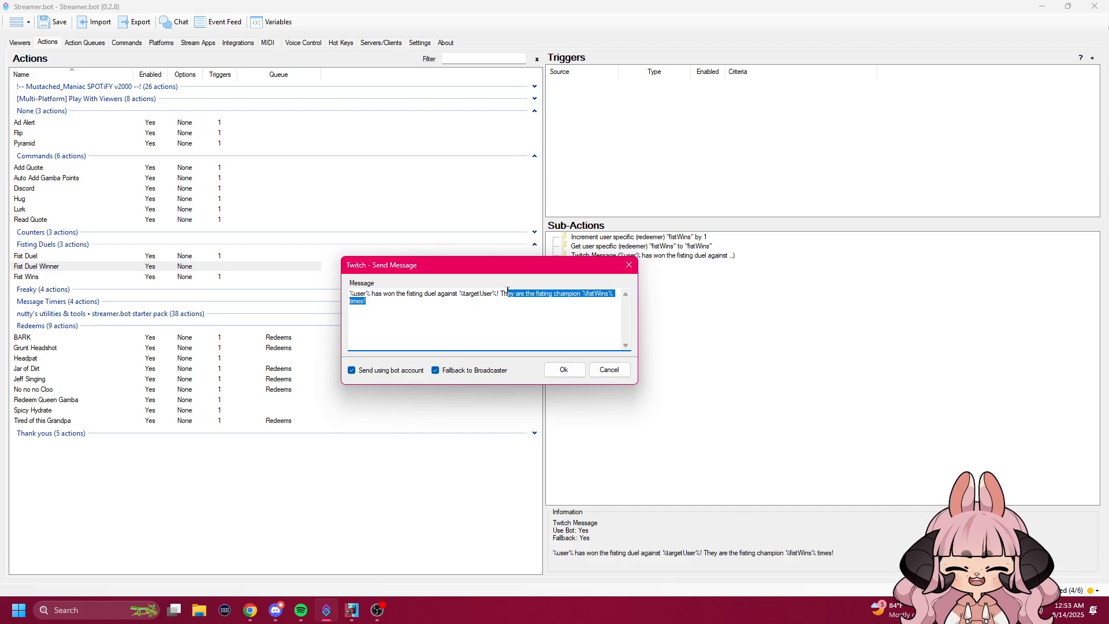
{"action": "left_click", "coordinate": [612, 375]}
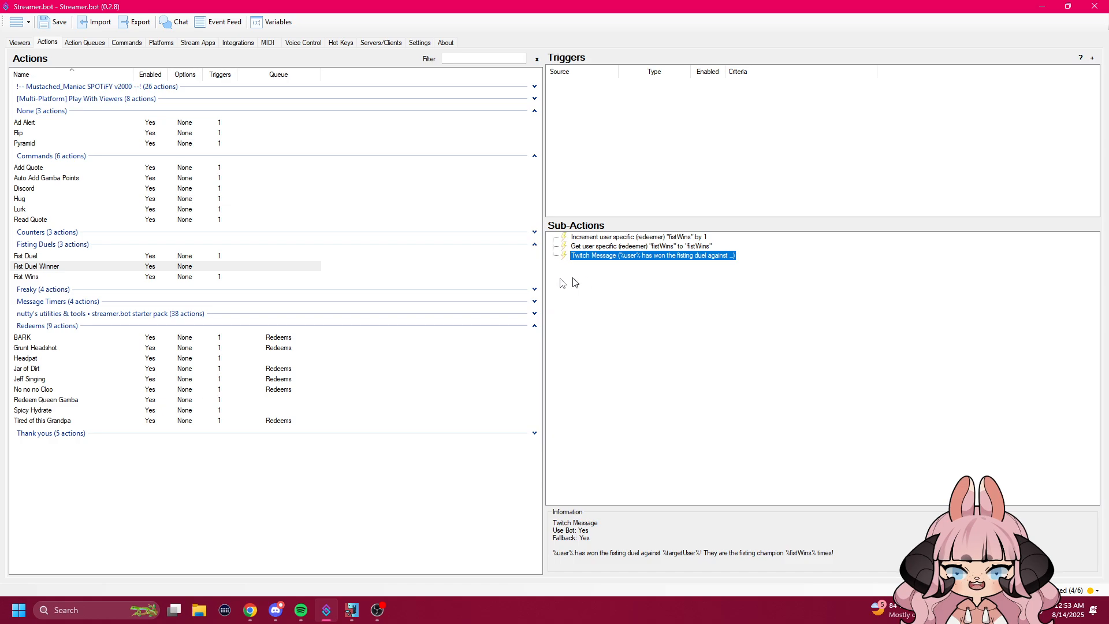
{"action": "left_click", "coordinate": [608, 264]}
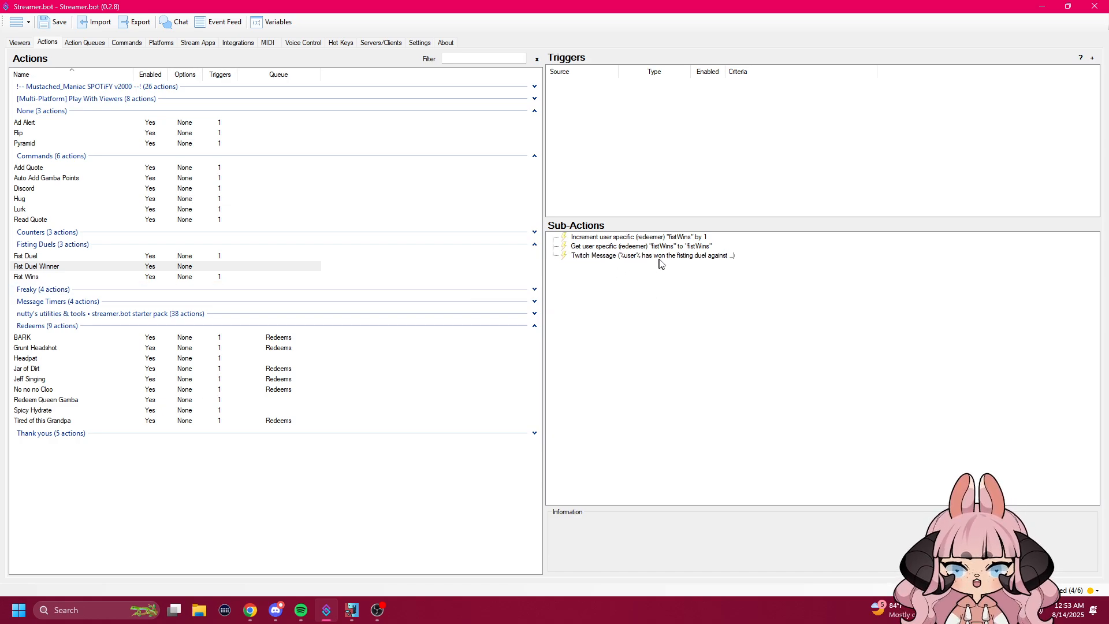
Open the If/Else sub-action of the Fist Duel action and examine its randomNumber variable, operator and value.
{"action": "left_click", "coordinate": [49, 257]}
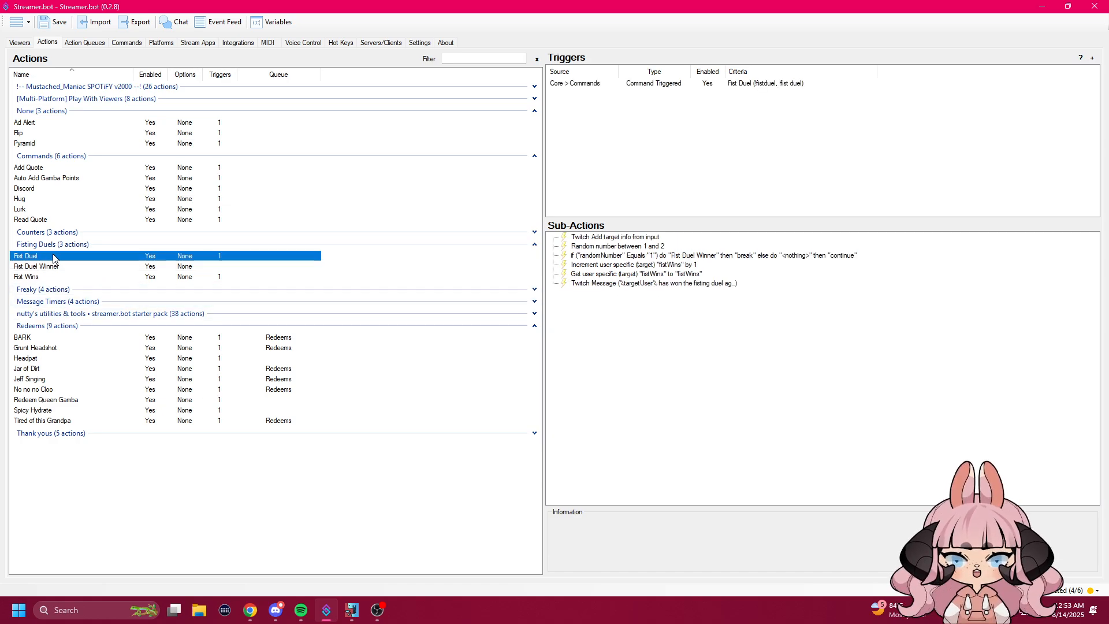
{"action": "left_click", "coordinate": [656, 312]}
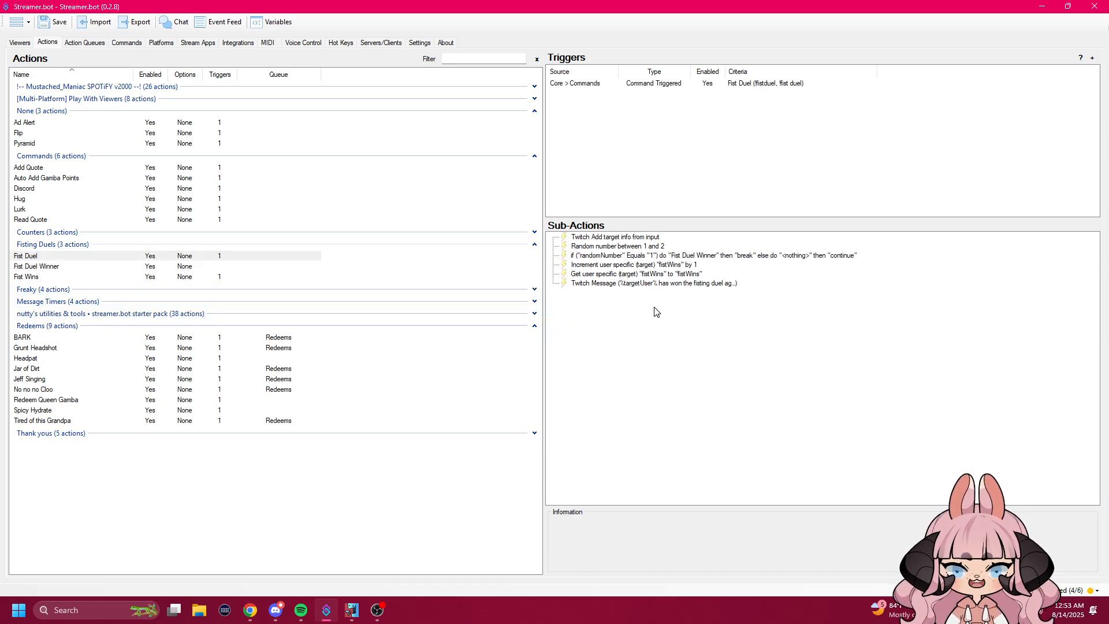
{"action": "double_click", "coordinate": [597, 259]}
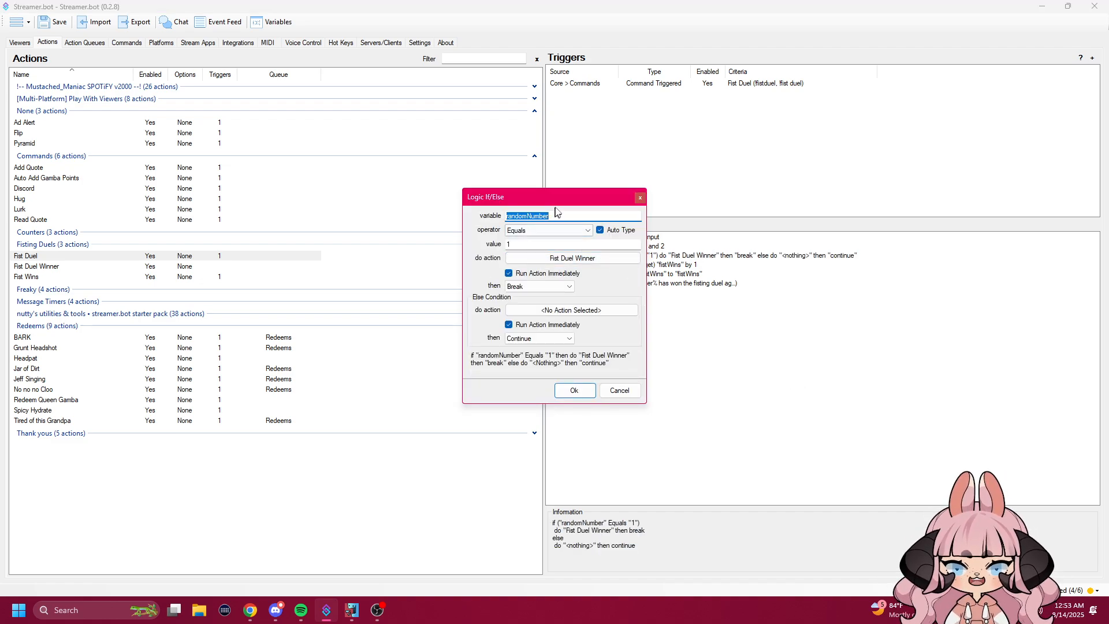
{"action": "left_click_drag", "start_coordinate": [561, 201], "coordinate": [479, 220]}
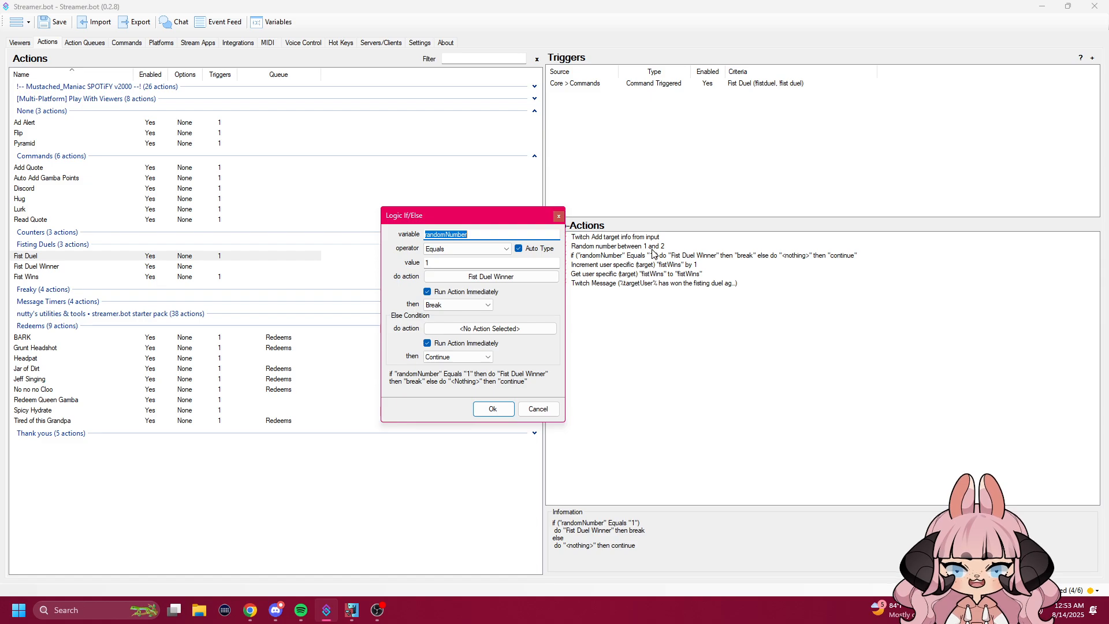
{"action": "left_click", "coordinate": [472, 234]}
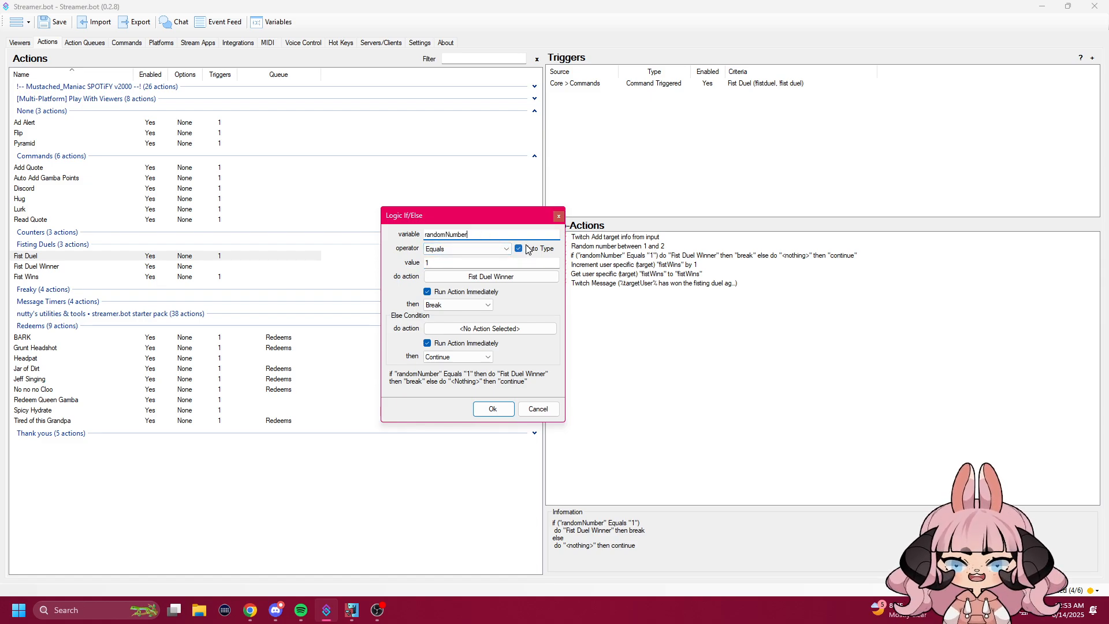
Review the If/Else action choices and its Continue or Break options, cancel without changes, and return to the Fist Duel Winner action.
{"action": "left_click", "coordinate": [446, 277]}
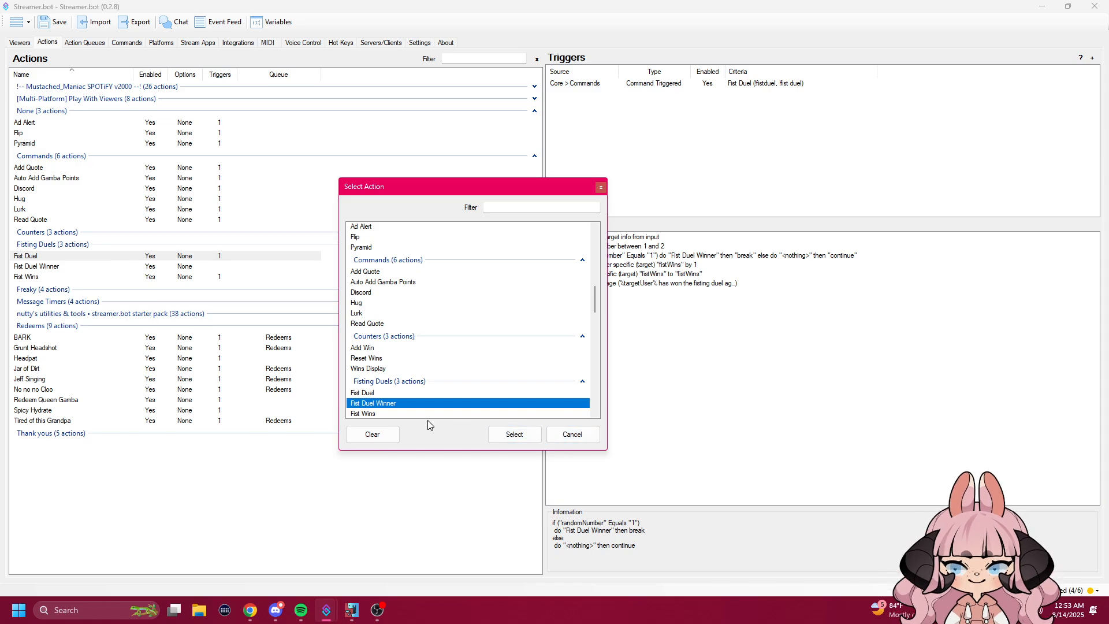
{"action": "left_click", "coordinate": [570, 434]}
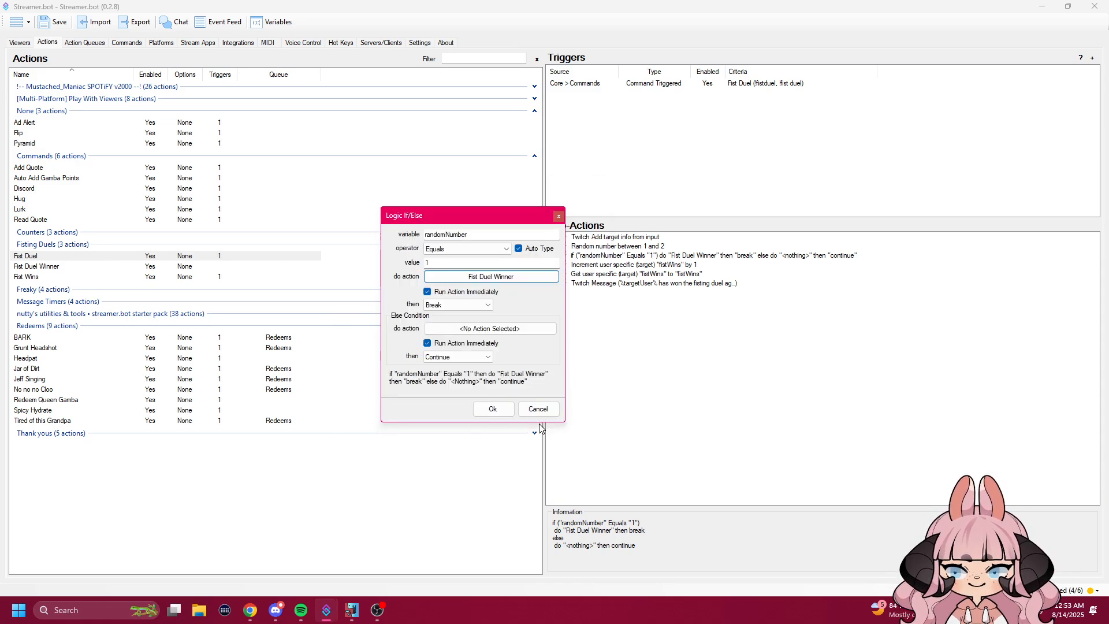
{"action": "left_click", "coordinate": [468, 306]}
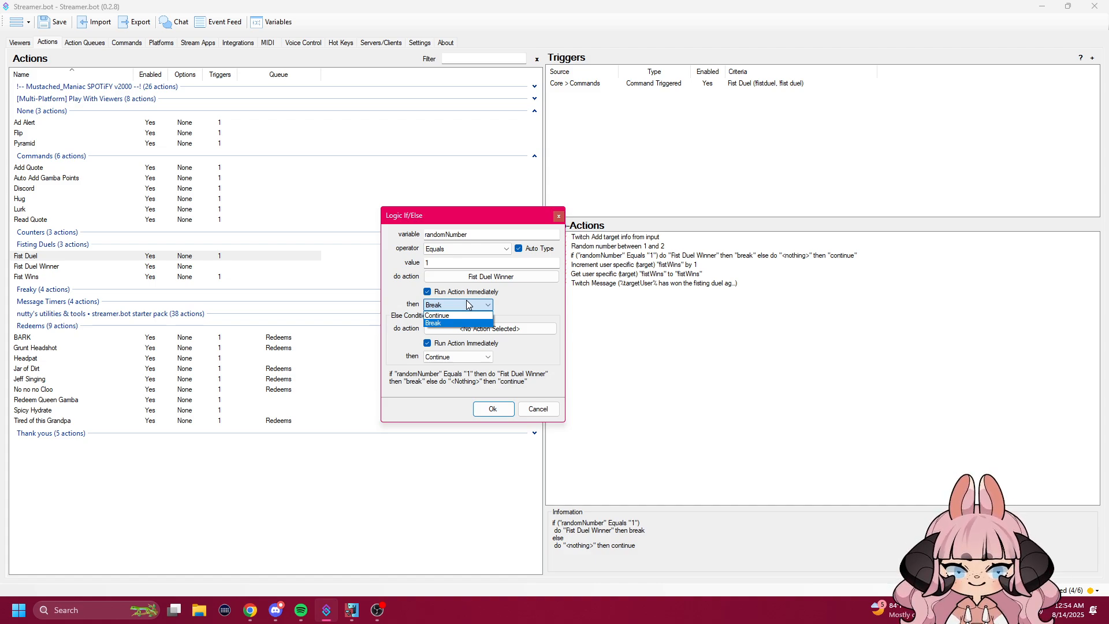
{"action": "left_click", "coordinate": [478, 304]}
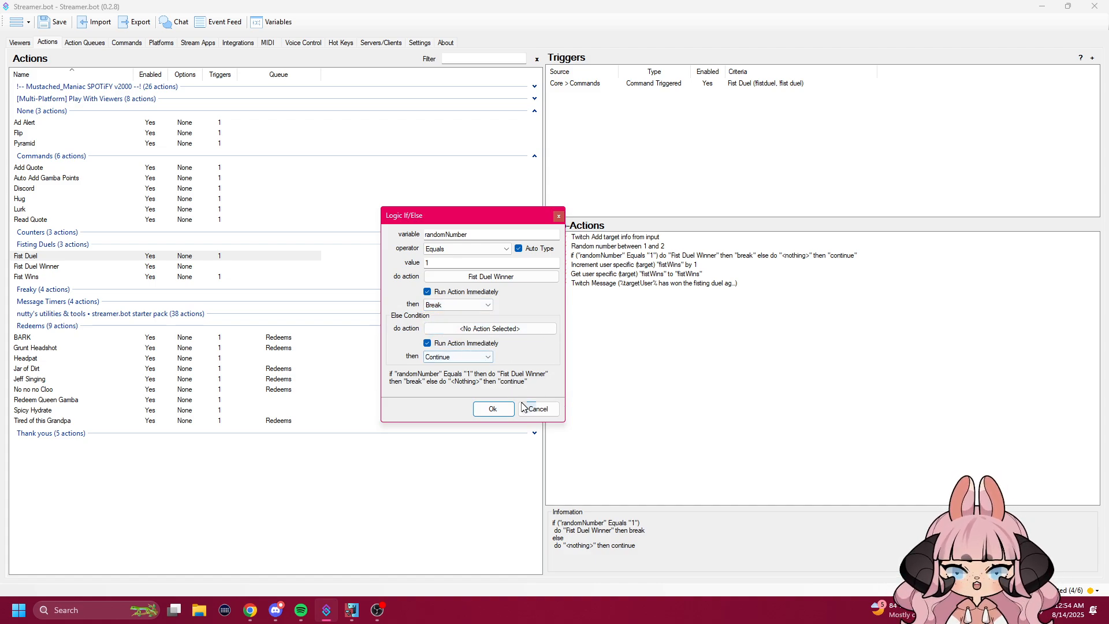
{"action": "left_click", "coordinate": [543, 408]}
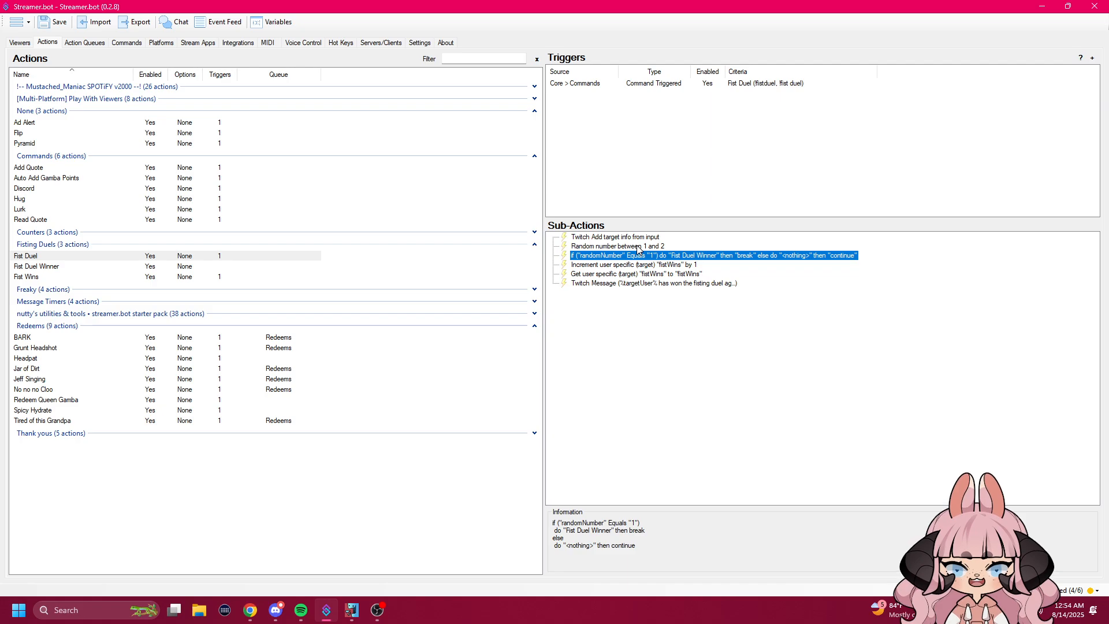
{"action": "left_click", "coordinate": [77, 265]}
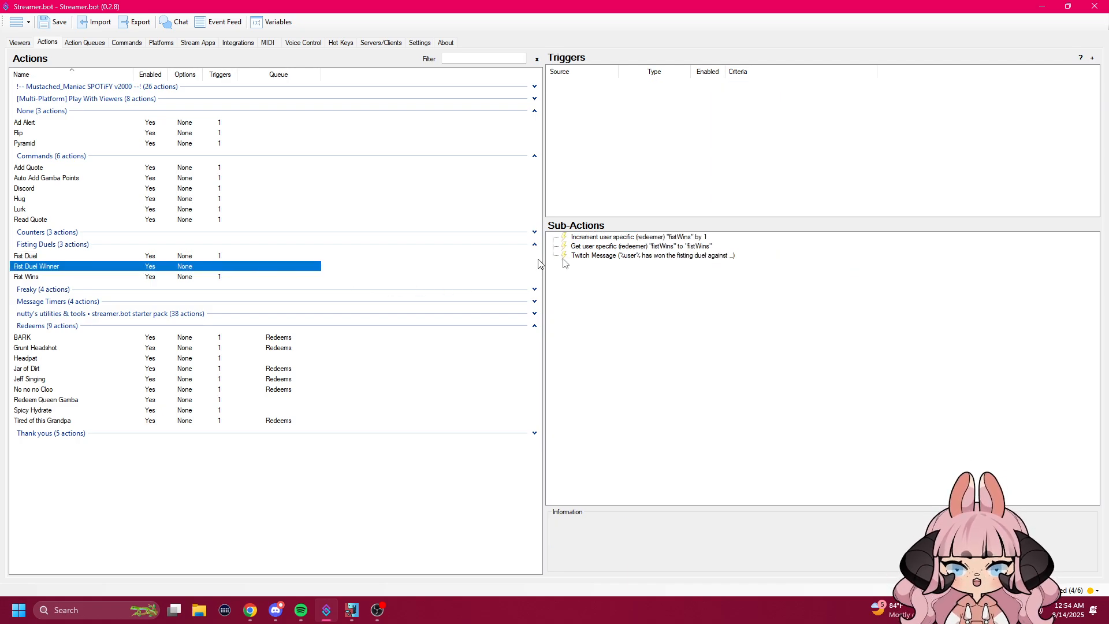
Return to the Fist Duel action and review its target user's fistWins increment, fistWins retrieval and Twitch message sub-actions.
{"action": "left_click", "coordinate": [76, 257]}
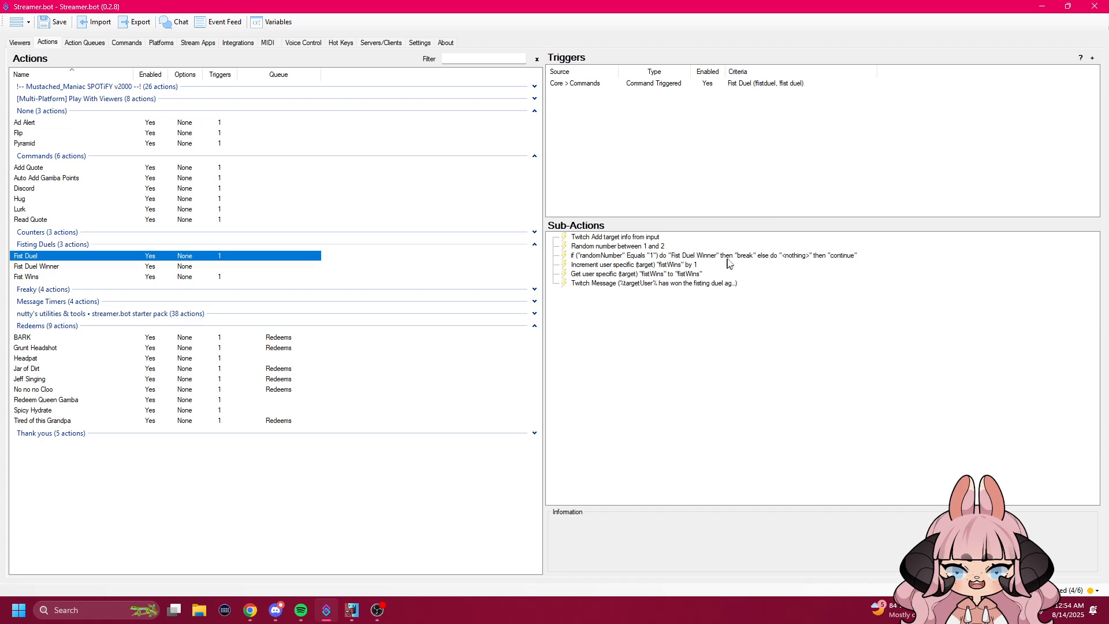
{"action": "left_click", "coordinate": [624, 268]}
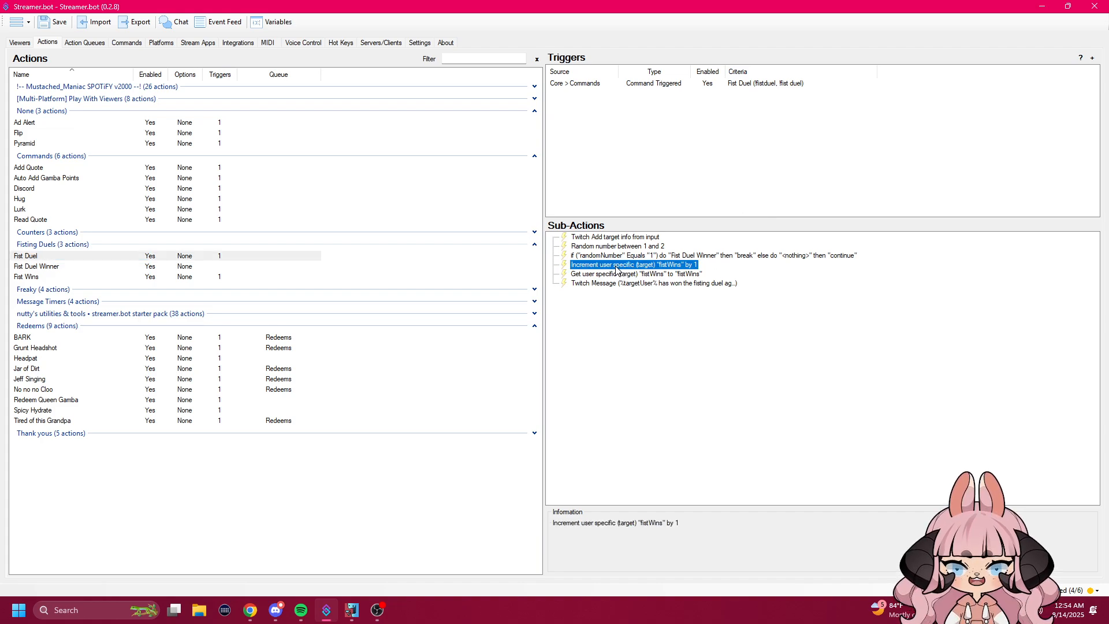
{"action": "left_click", "coordinate": [623, 274]}
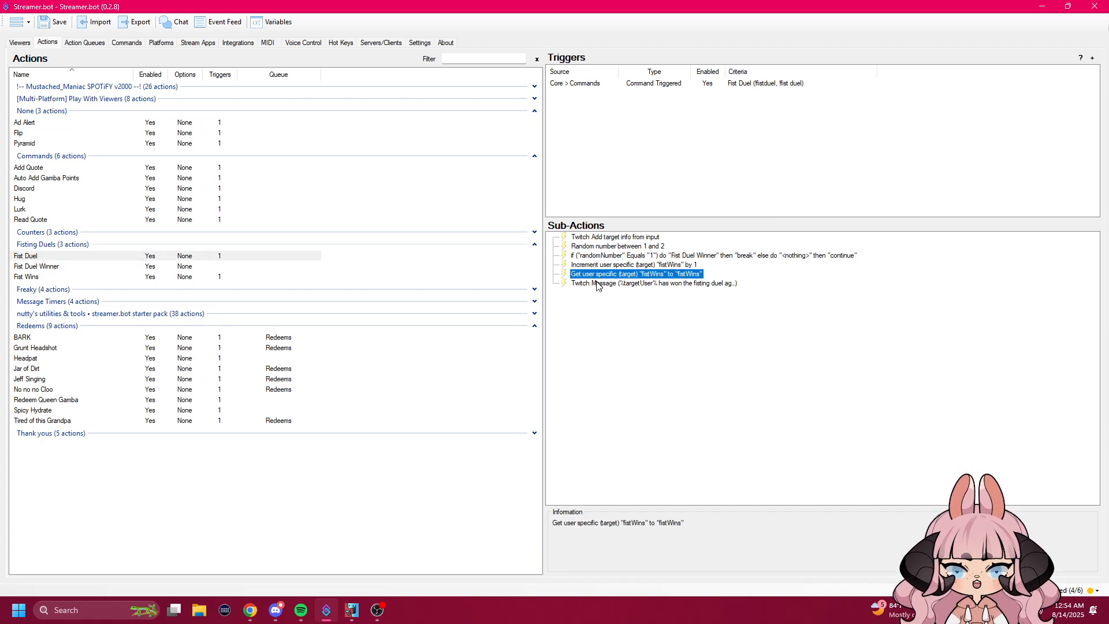
{"action": "left_click", "coordinate": [597, 283]}
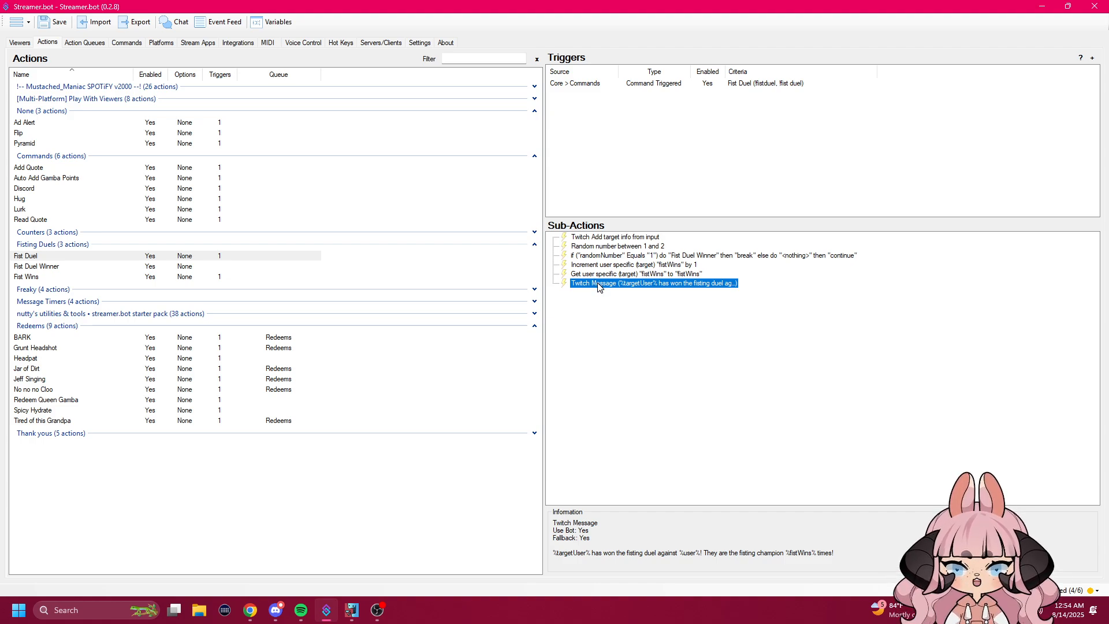
Examine the %targetUser%, %user% and %fistWins% wording in the Fist Duel Twitch message and cancel the message form without changes.
{"action": "double_click", "coordinate": [599, 284]}
{"action": "left_click", "coordinate": [508, 312]}
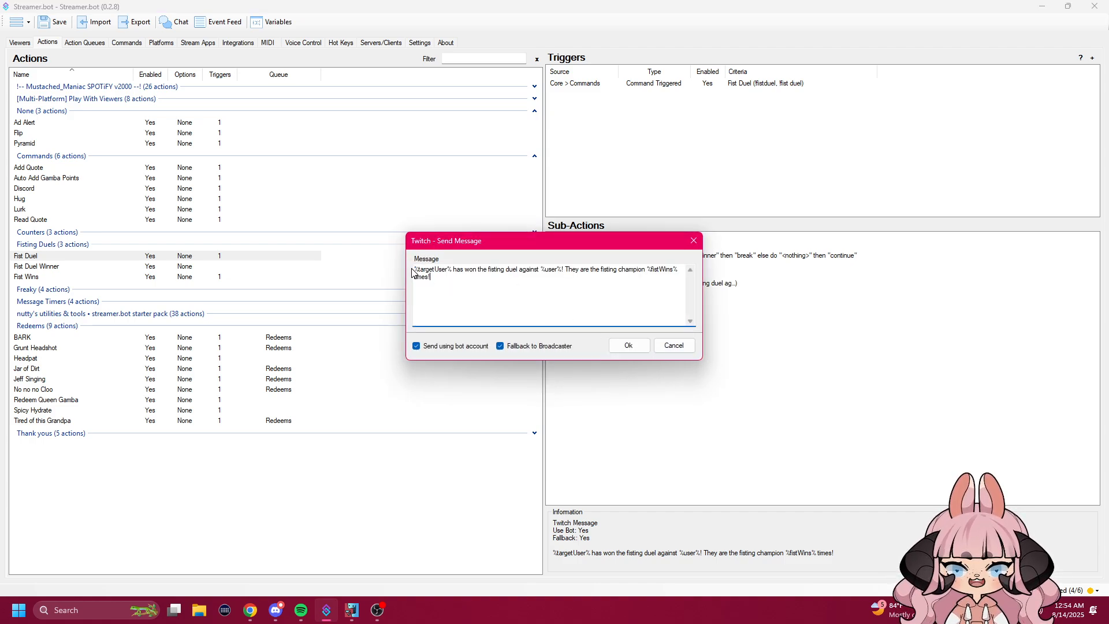
{"action": "left_click_drag", "start_coordinate": [422, 267], "coordinate": [564, 270]}
{"action": "left_click", "coordinate": [564, 286]}
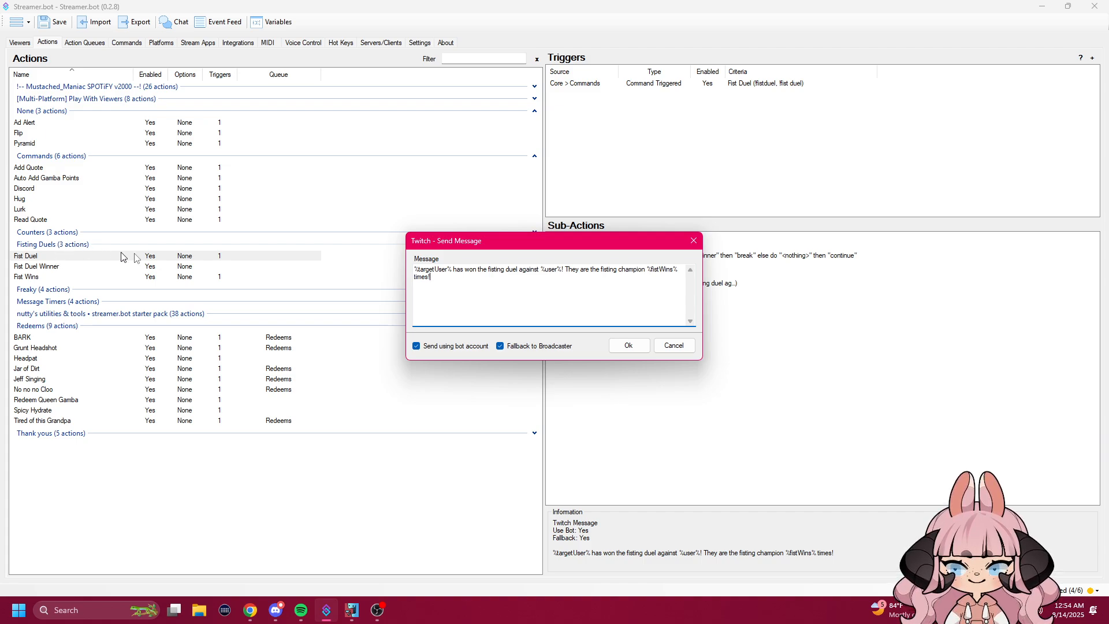
{"action": "left_click_drag", "start_coordinate": [453, 270], "coordinate": [536, 270]}
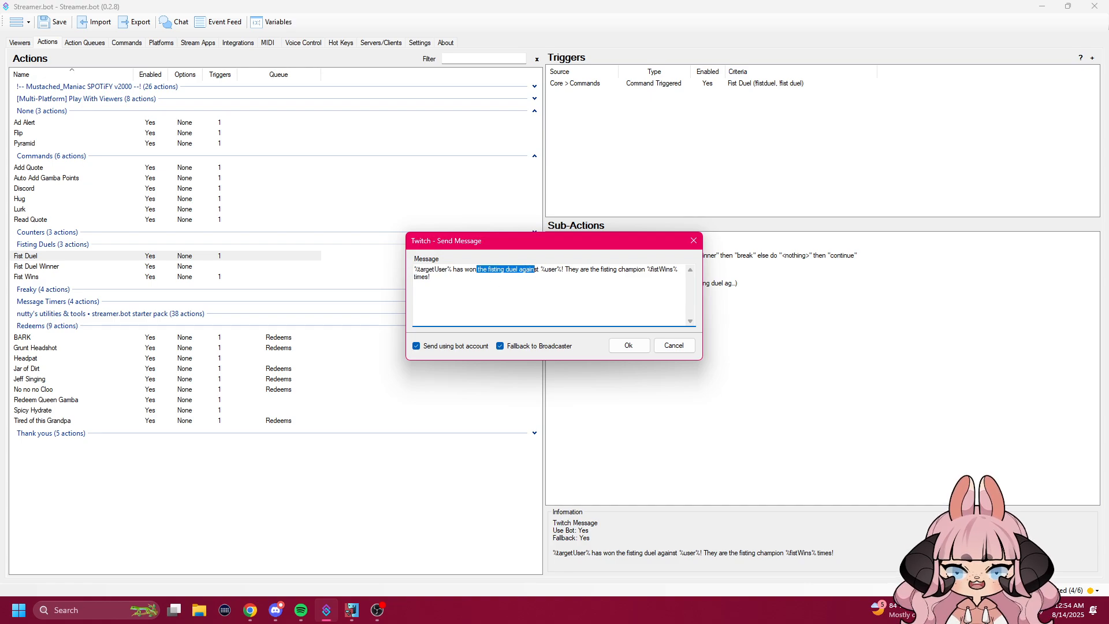
{"action": "left_click", "coordinate": [546, 279]}
{"action": "left_click_drag", "start_coordinate": [569, 270], "coordinate": [430, 278]}
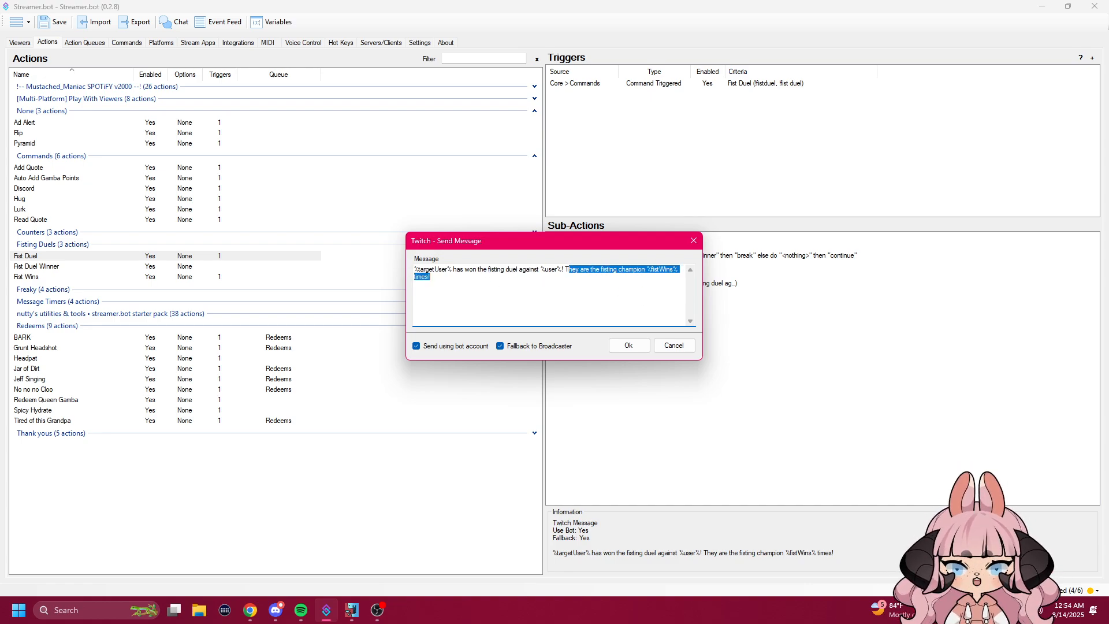
{"action": "left_click", "coordinate": [647, 299]}
{"action": "left_click", "coordinate": [673, 345]}
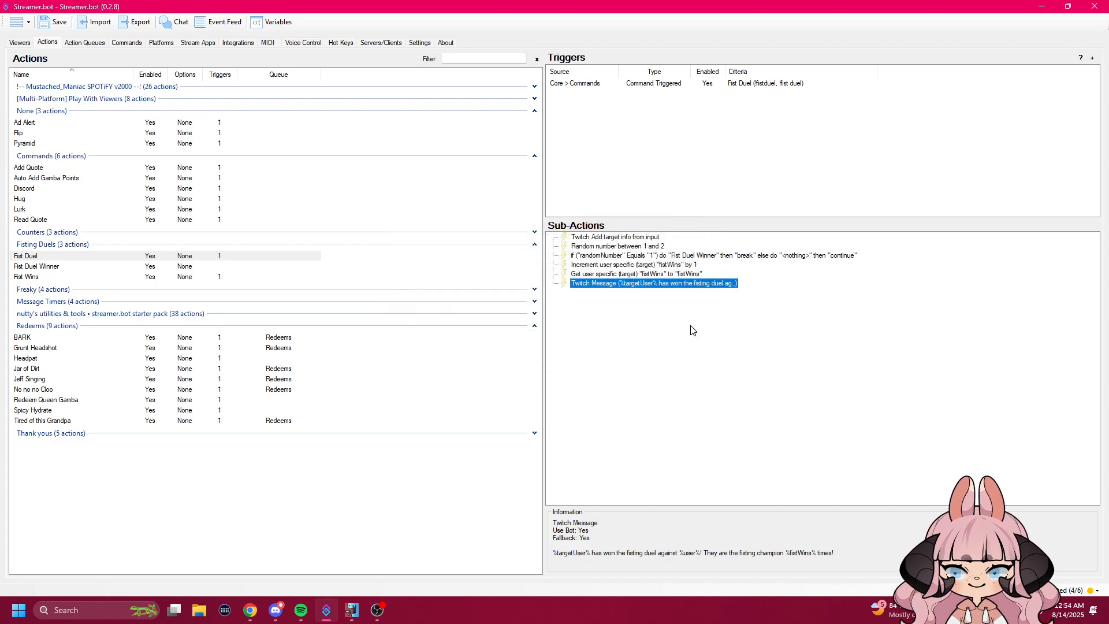
Look over the Fist Wins and Fist Duel actions and return to the Fist Duel Winner action.
{"action": "left_click", "coordinate": [46, 276]}
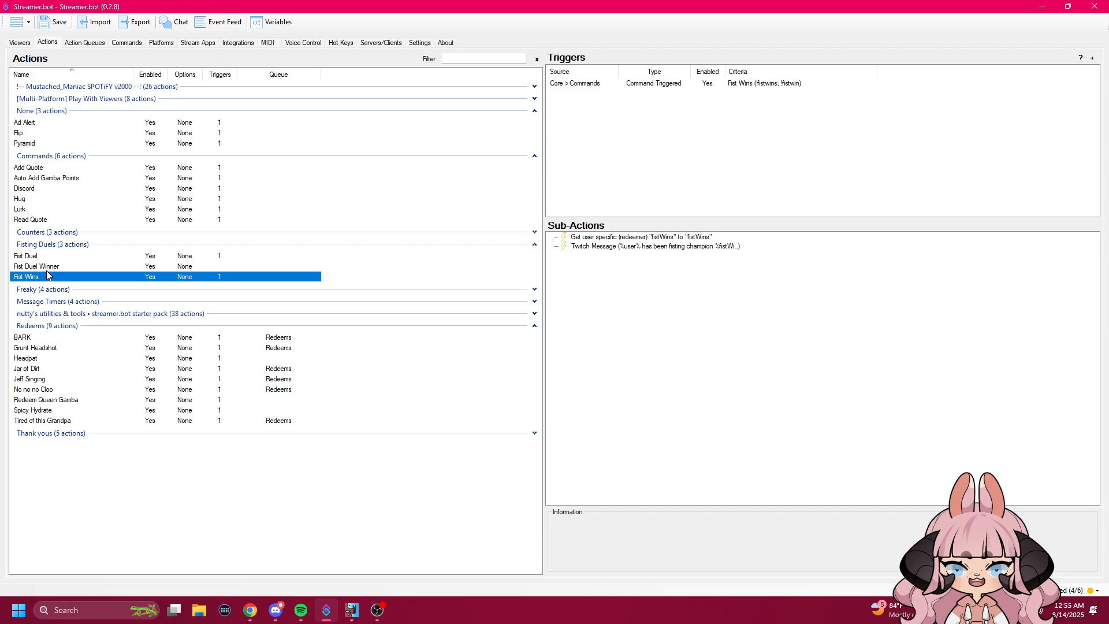
{"action": "left_click", "coordinate": [54, 258]}
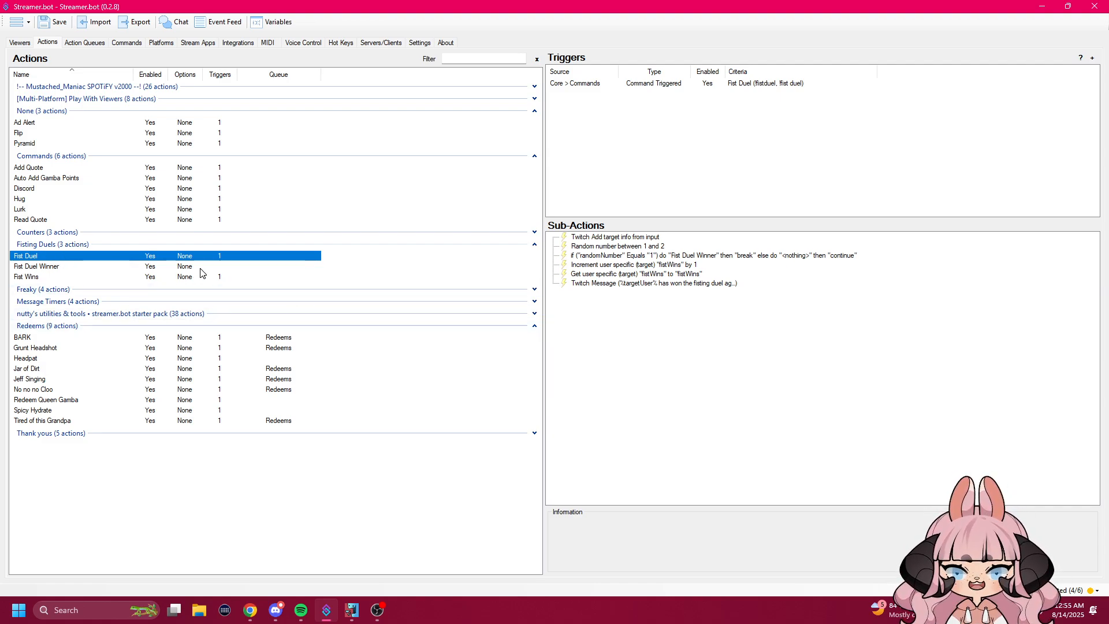
{"action": "left_click", "coordinate": [651, 308]}
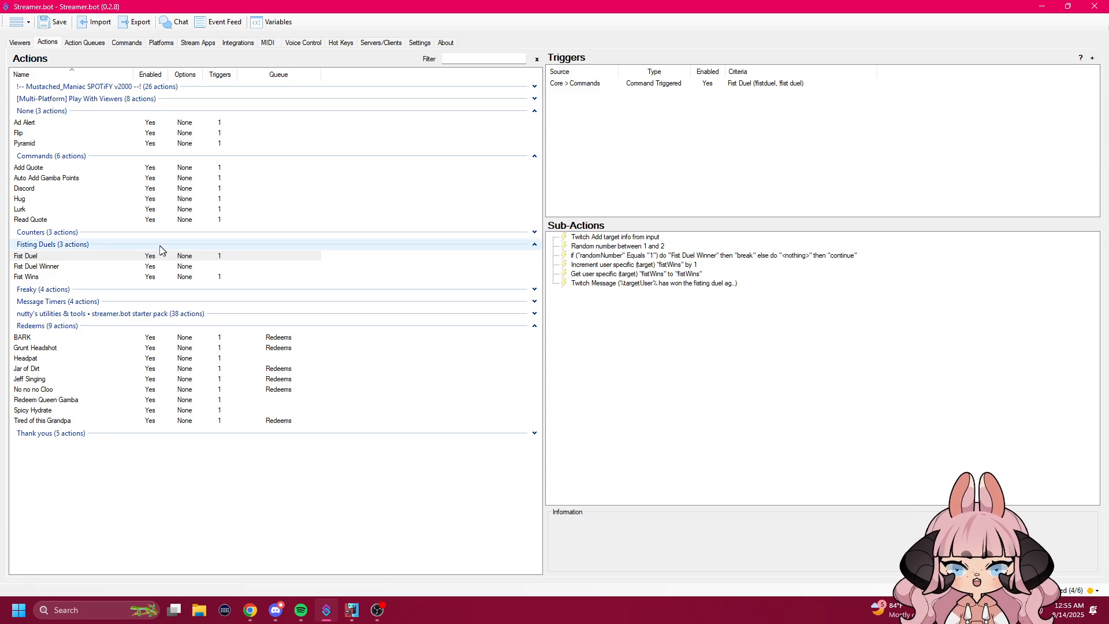
{"action": "left_click", "coordinate": [41, 268]}
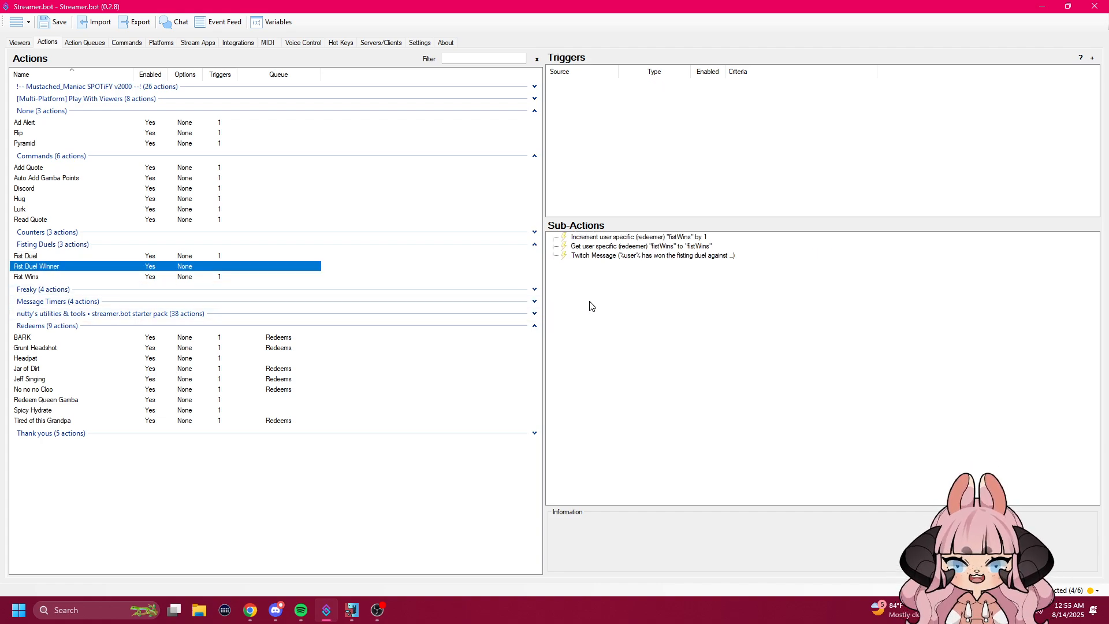
View the settings of the fistWins increment sub-action in Fist Duel Winner and close them without changes.
{"action": "left_click", "coordinate": [609, 238]}
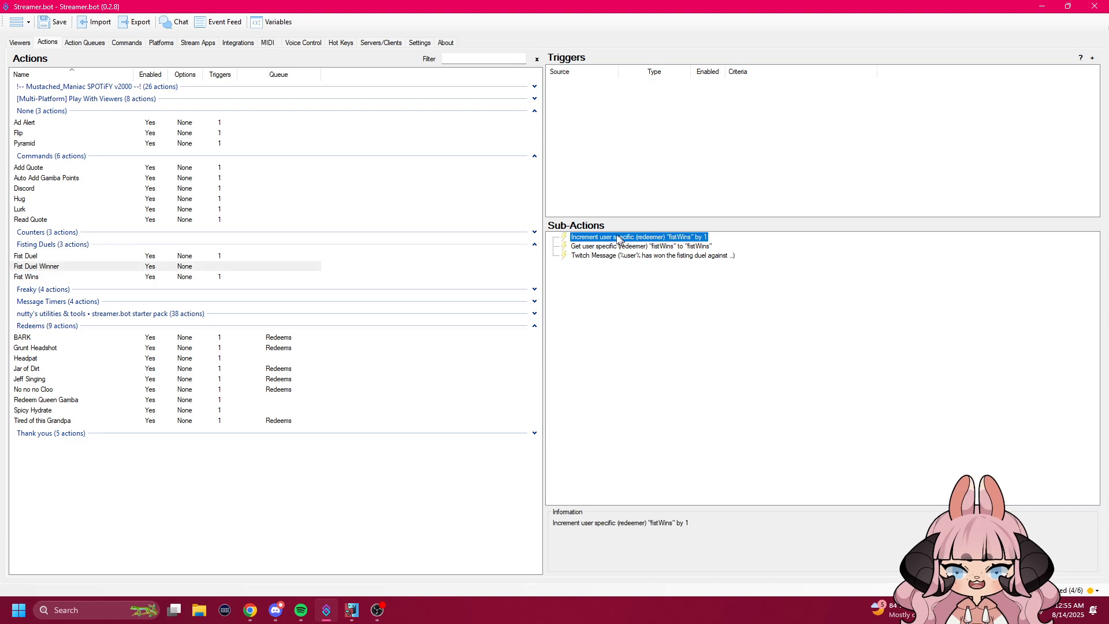
{"action": "double_click", "coordinate": [616, 238]}
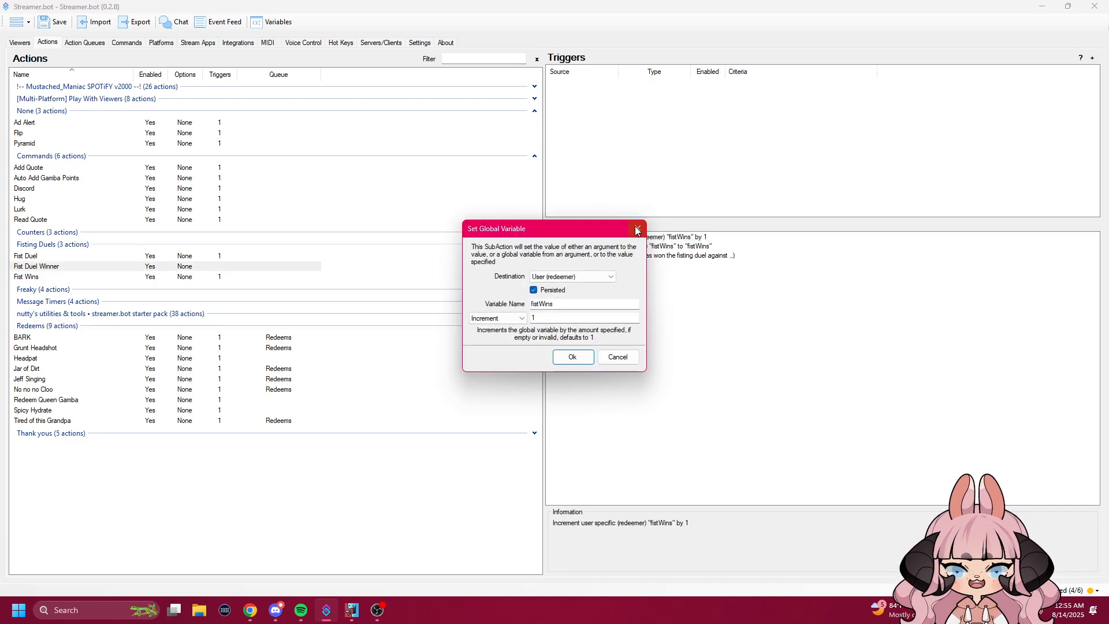
{"action": "left_click", "coordinate": [638, 230]}
Find the Global (Set) sub-action type among the Core Globals and dismiss the choices without adding it.
{"action": "right_click", "coordinate": [622, 306]}
{"action": "mouse_move", "coordinate": [658, 341]}
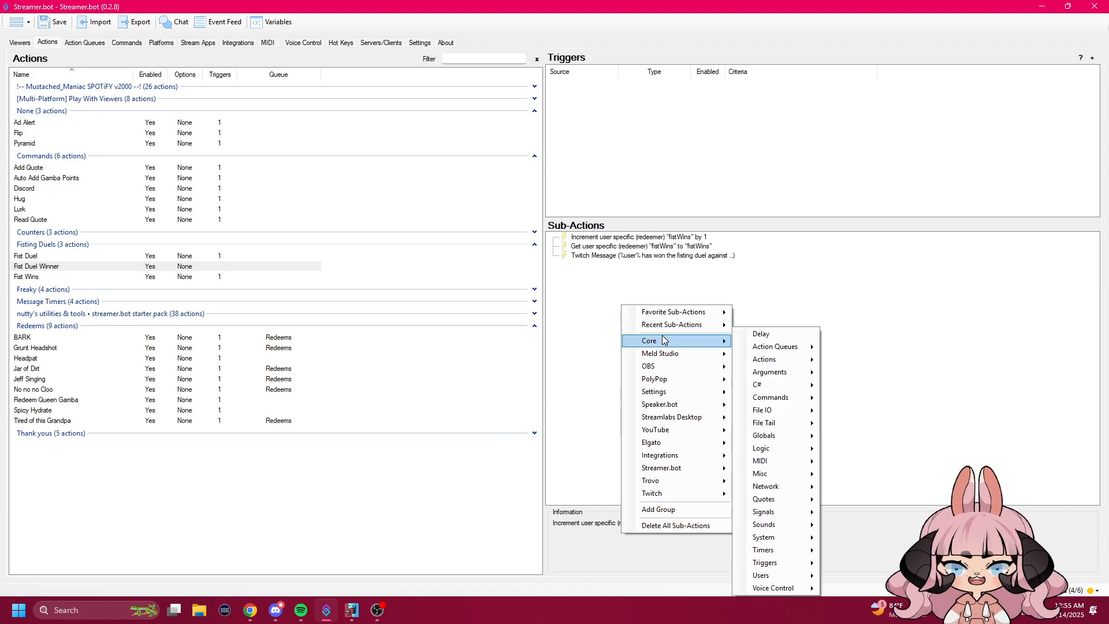
{"action": "mouse_move", "coordinate": [783, 434]}
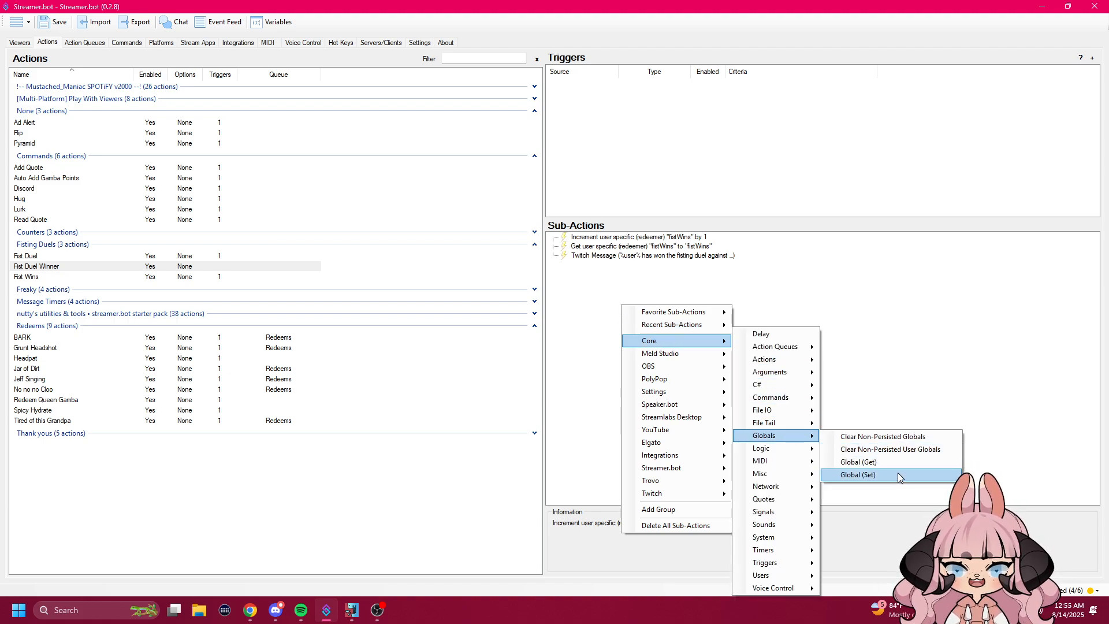
{"action": "left_click", "coordinate": [921, 350]}
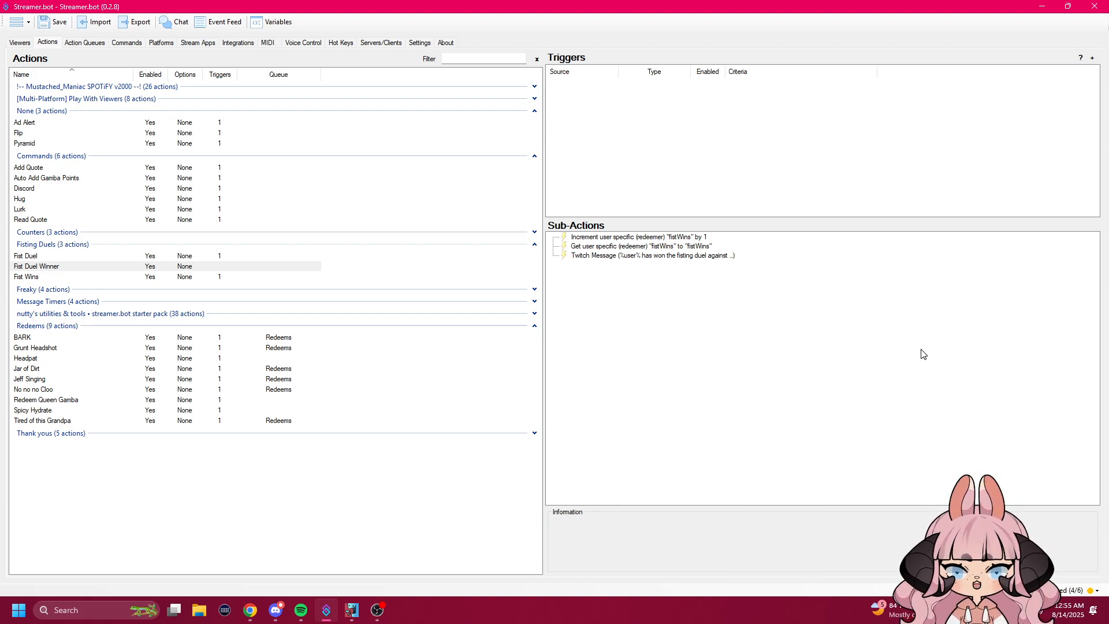
Reopen the fistWins increment sub-action and set its destination to User (redeemer) with Persisted enabled.
{"action": "double_click", "coordinate": [604, 237]}
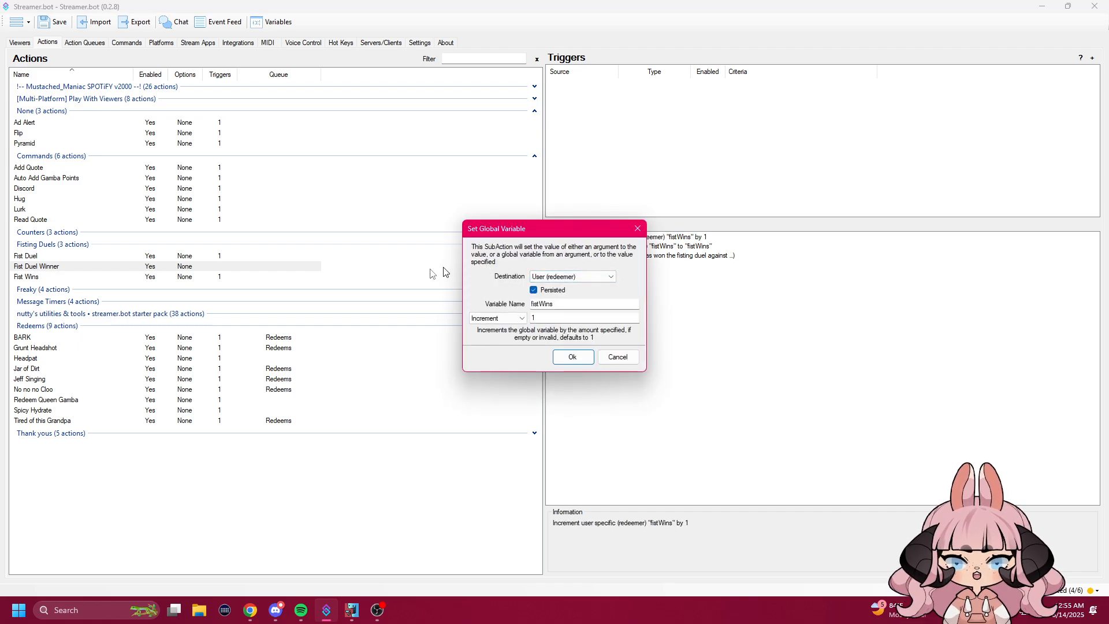
{"action": "left_click", "coordinate": [614, 281]}
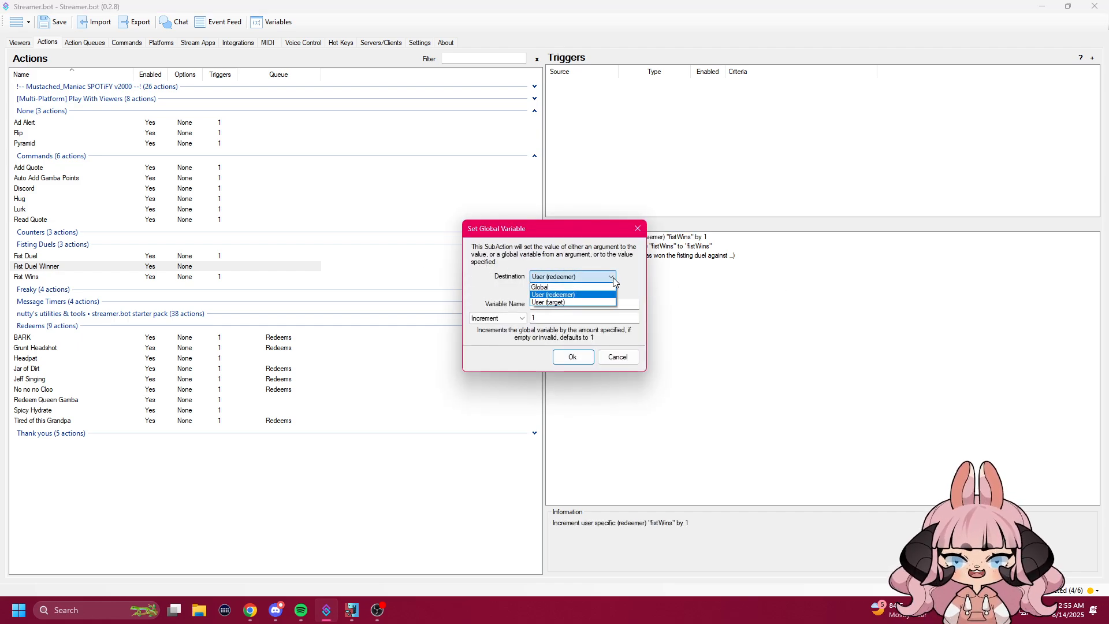
{"action": "left_click", "coordinate": [573, 295]}
{"action": "left_click", "coordinate": [533, 290]}
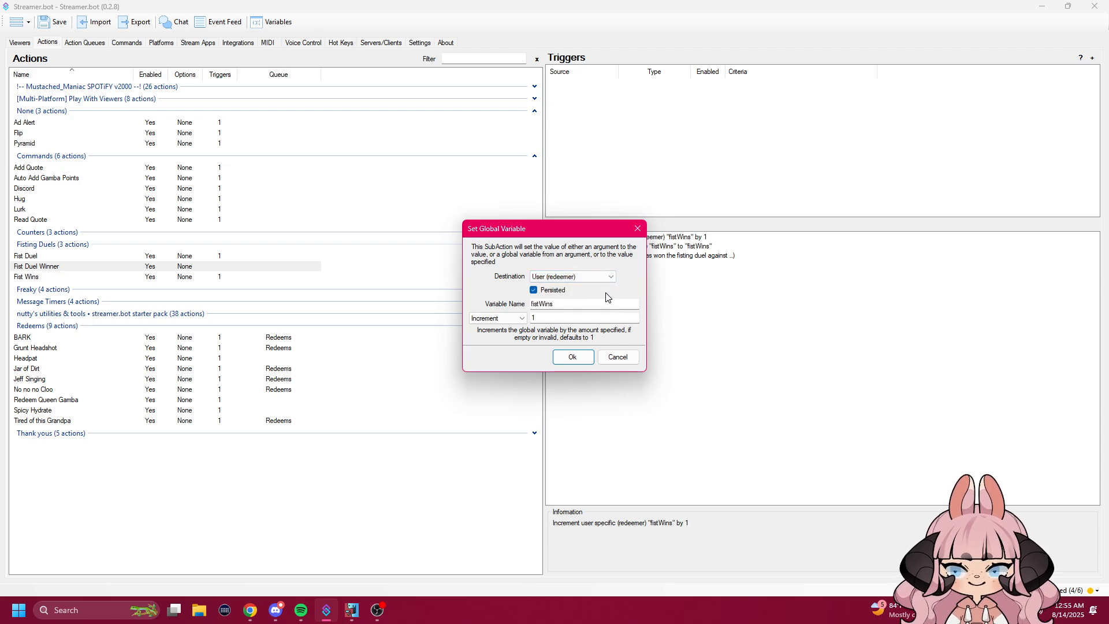
{"action": "left_click", "coordinate": [541, 291]}
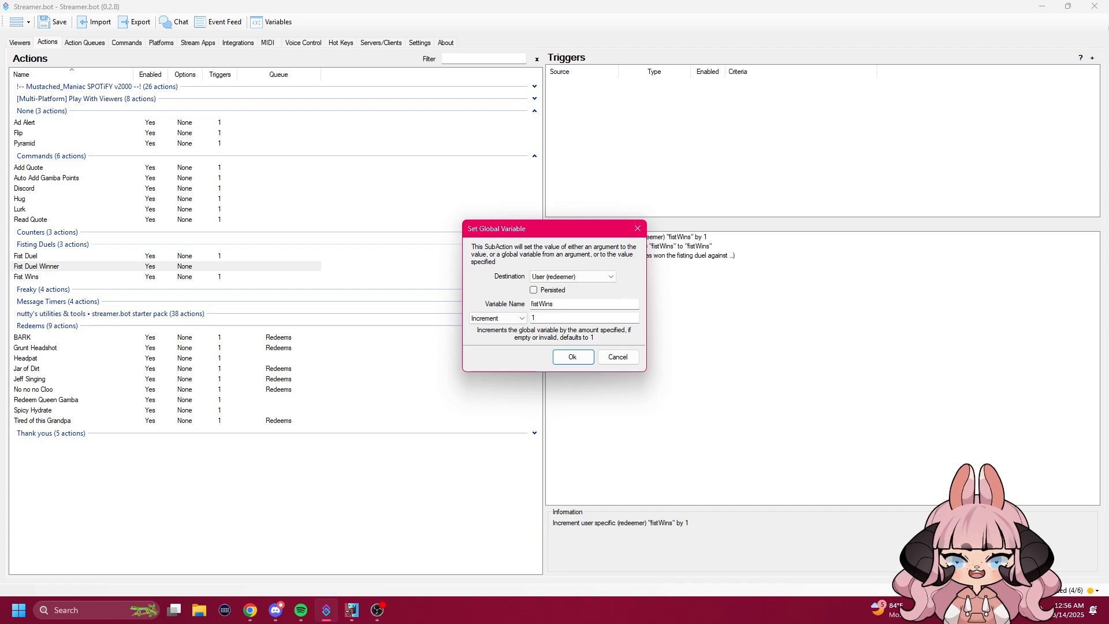
{"action": "left_click", "coordinate": [534, 291]}
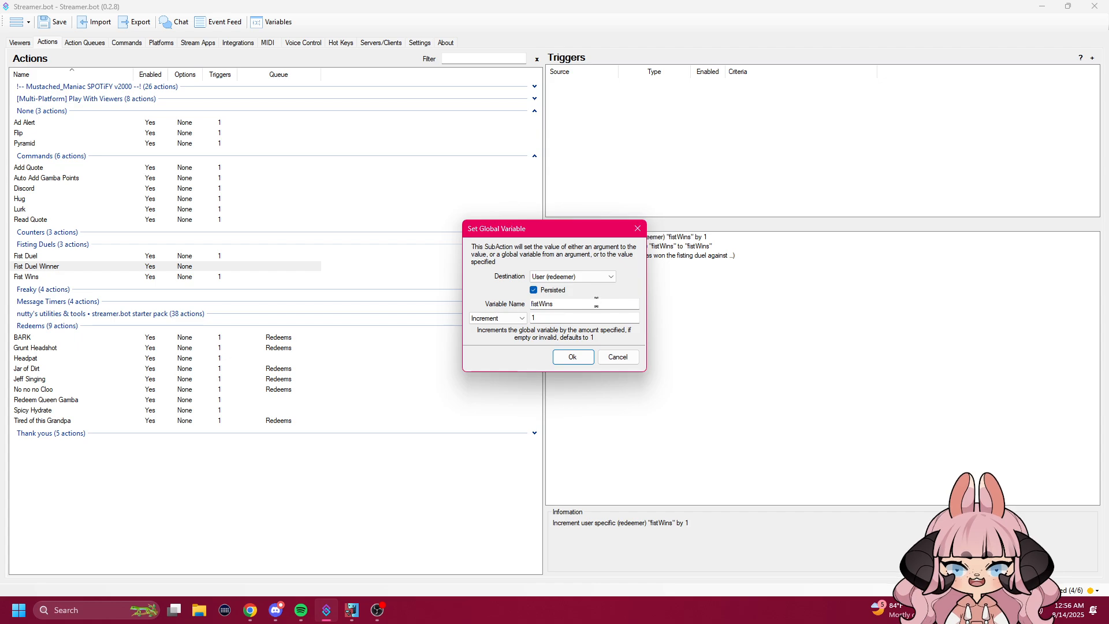
Enter fistWins as the variable name in the Set Global Variable form.
{"action": "left_click_drag", "start_coordinate": [596, 302], "coordinate": [528, 300]}
{"action": "type", "text": "fistWins"}
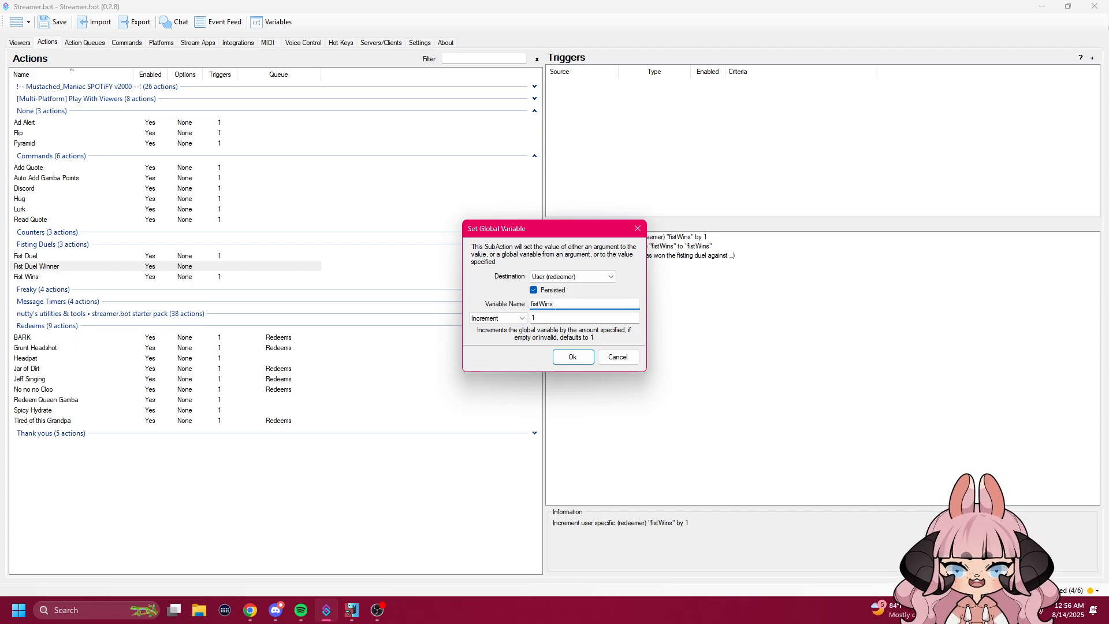
{"action": "left_click_drag", "start_coordinate": [558, 305], "coordinate": [461, 295]}
{"action": "type", "text": "fistWins"}
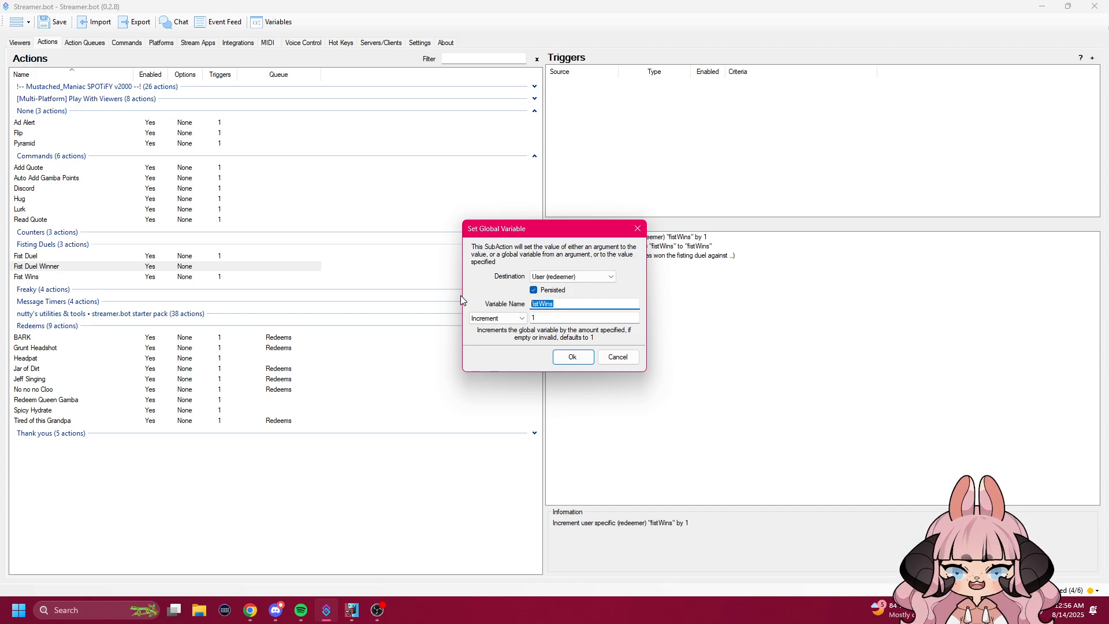
{"action": "left_click_drag", "start_coordinate": [559, 304], "coordinate": [477, 298]}
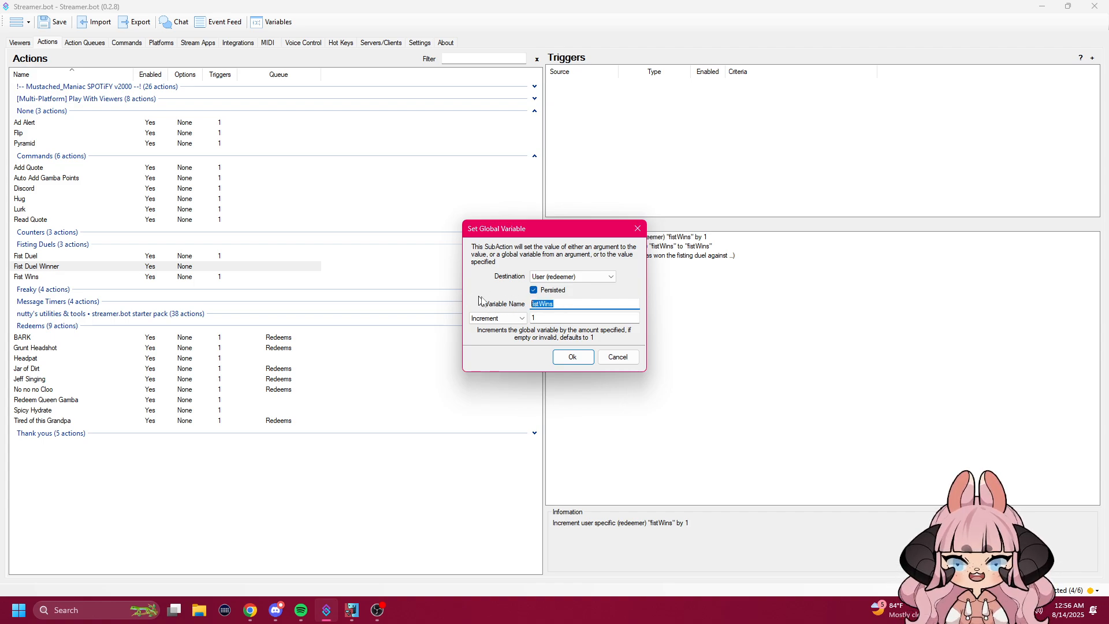
Set the variable's operation to Increment with a value of 1 and confirm the sub-action.
{"action": "left_click", "coordinate": [521, 320]}
{"action": "left_click", "coordinate": [497, 344]}
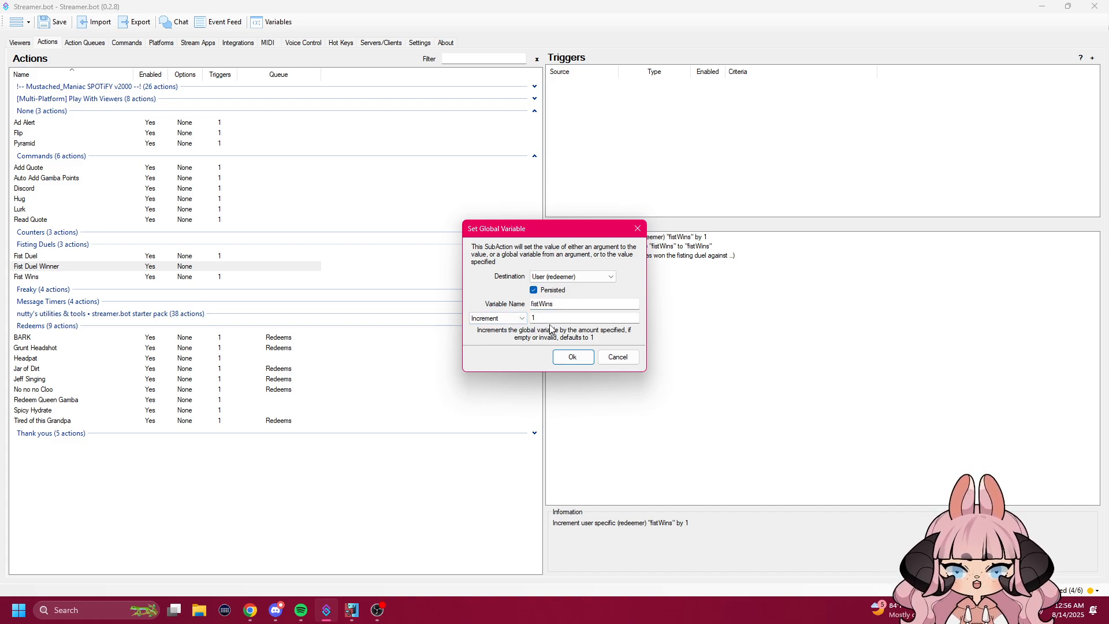
{"action": "left_click", "coordinate": [533, 317]}
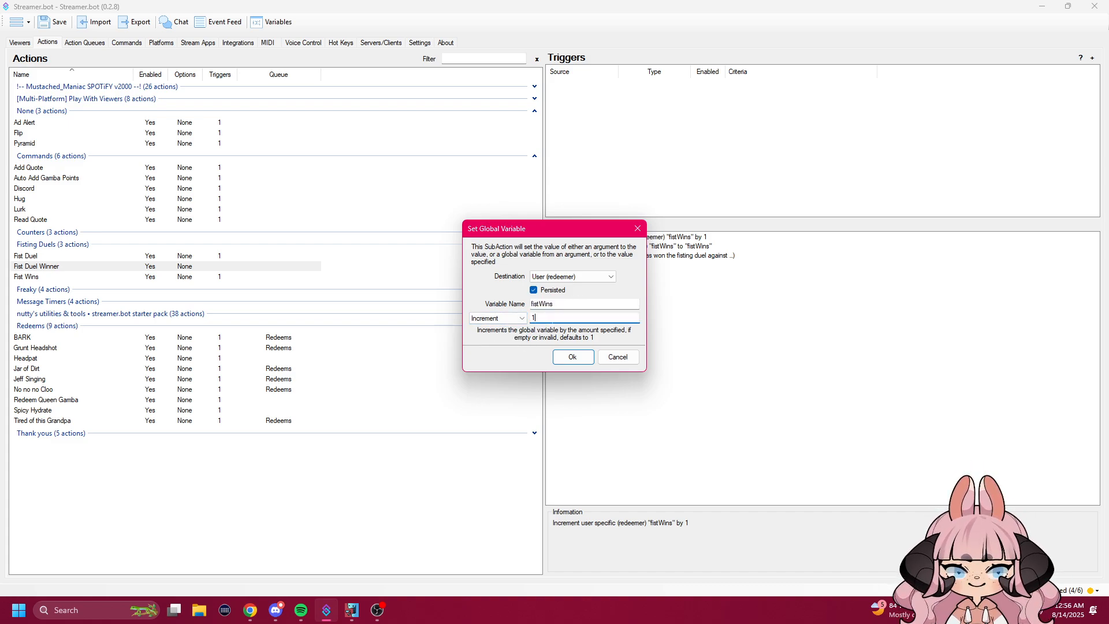
{"action": "left_click", "coordinate": [527, 319]}
{"action": "left_click", "coordinate": [553, 333]}
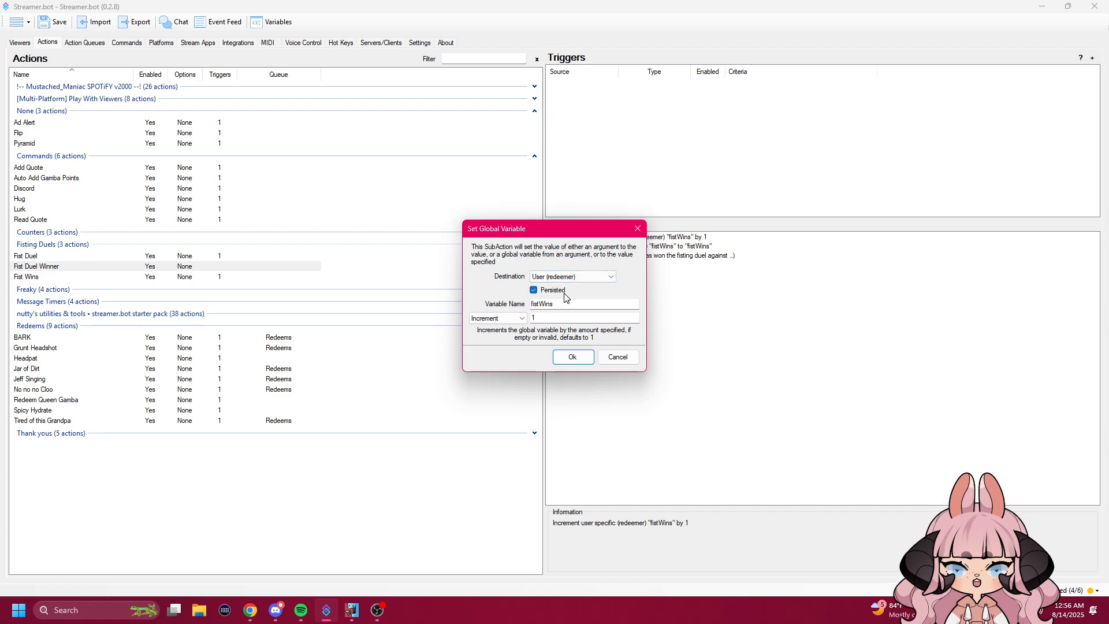
{"action": "left_click", "coordinate": [572, 358]}
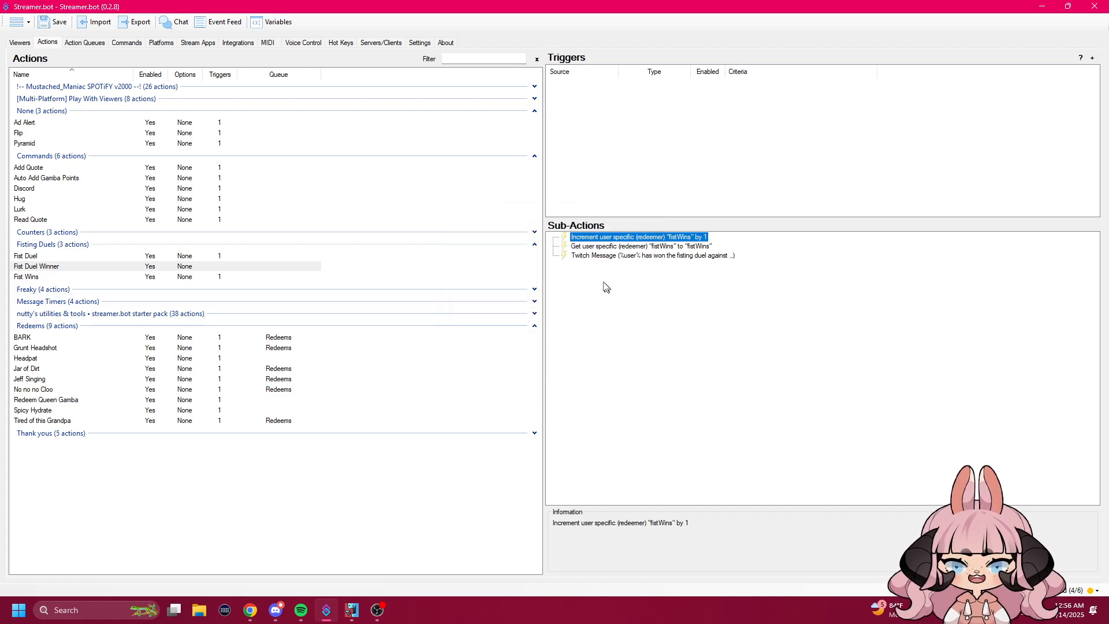
View the sub-action that gets fistWins, find the Global (Get) type among the Core Globals, and cancel both forms without changes.
{"action": "double_click", "coordinate": [601, 247]}
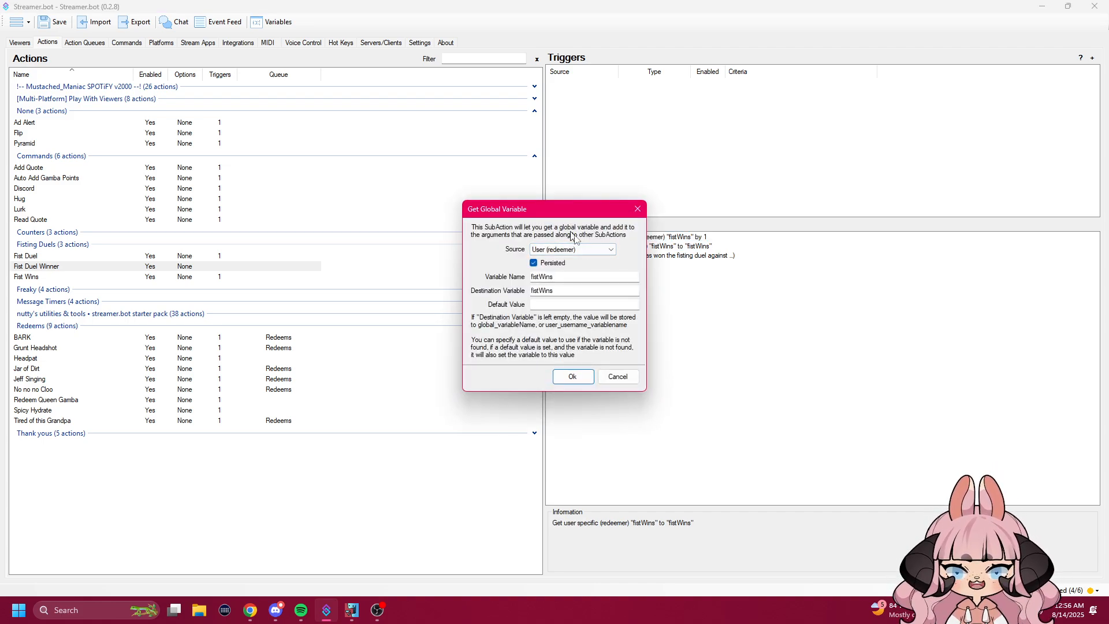
{"action": "left_click", "coordinate": [618, 376]}
{"action": "right_click", "coordinate": [650, 339]}
{"action": "mouse_move", "coordinate": [693, 373]}
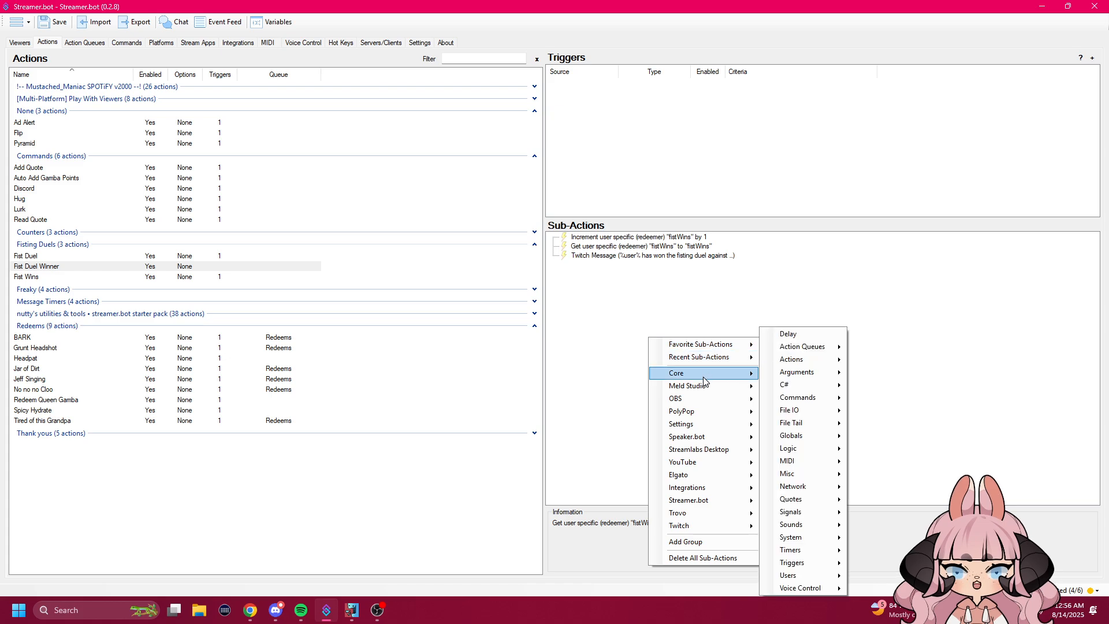
{"action": "mouse_move", "coordinate": [813, 439]}
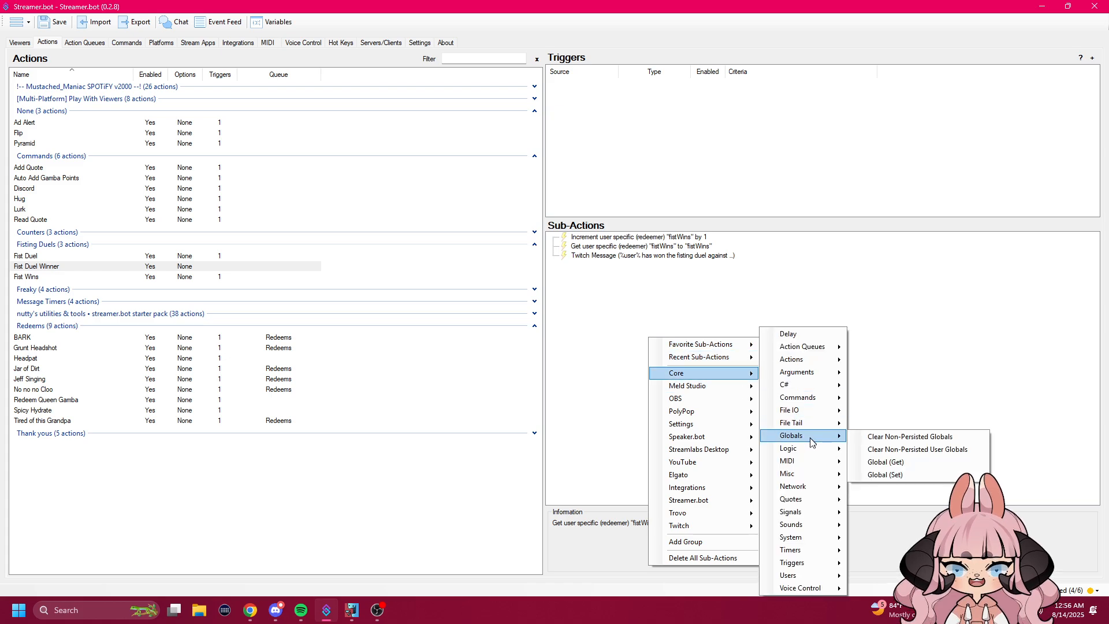
{"action": "left_click", "coordinate": [910, 462]}
{"action": "left_click", "coordinate": [616, 377]}
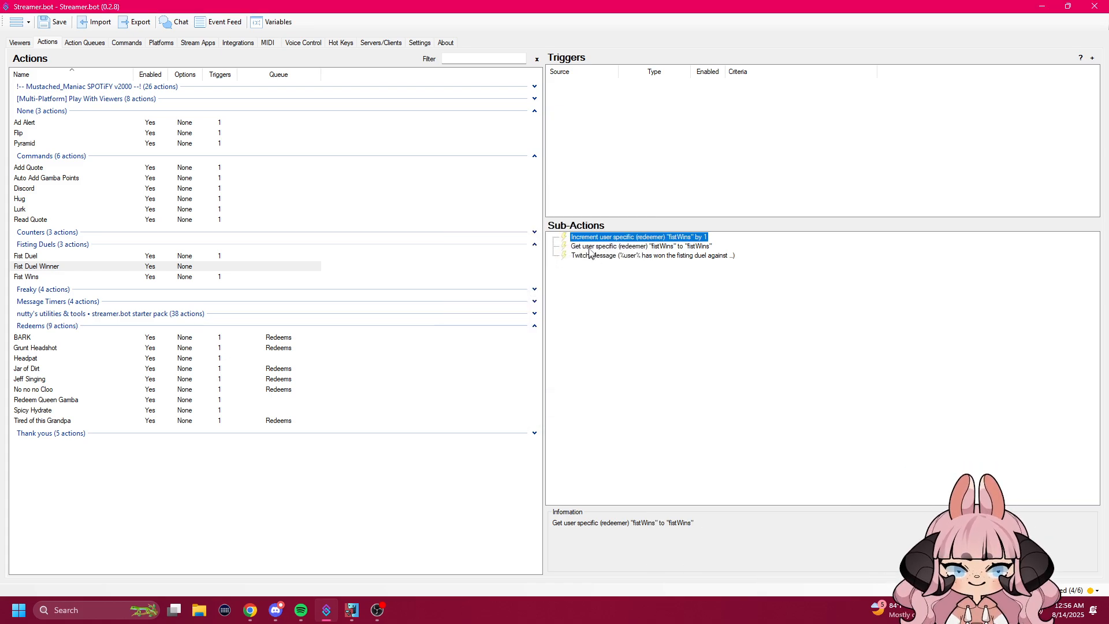
Open the sub-action that gets fistWins, choose User (redeemer) as its source, check the variable name and confirm the form.
{"action": "double_click", "coordinate": [589, 249]}
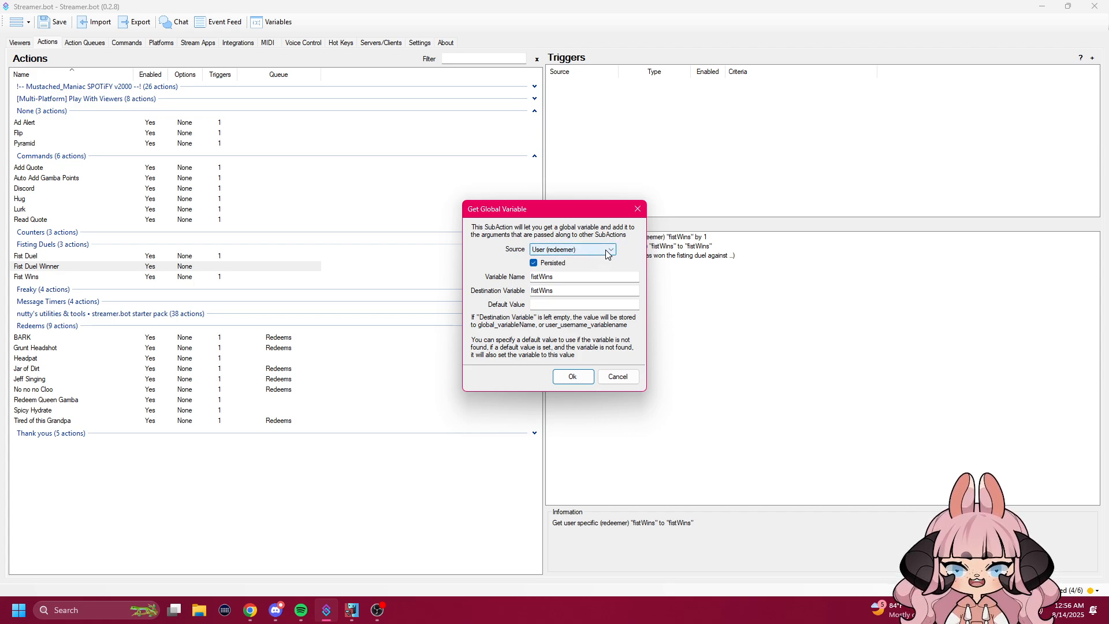
{"action": "left_click", "coordinate": [608, 255]}
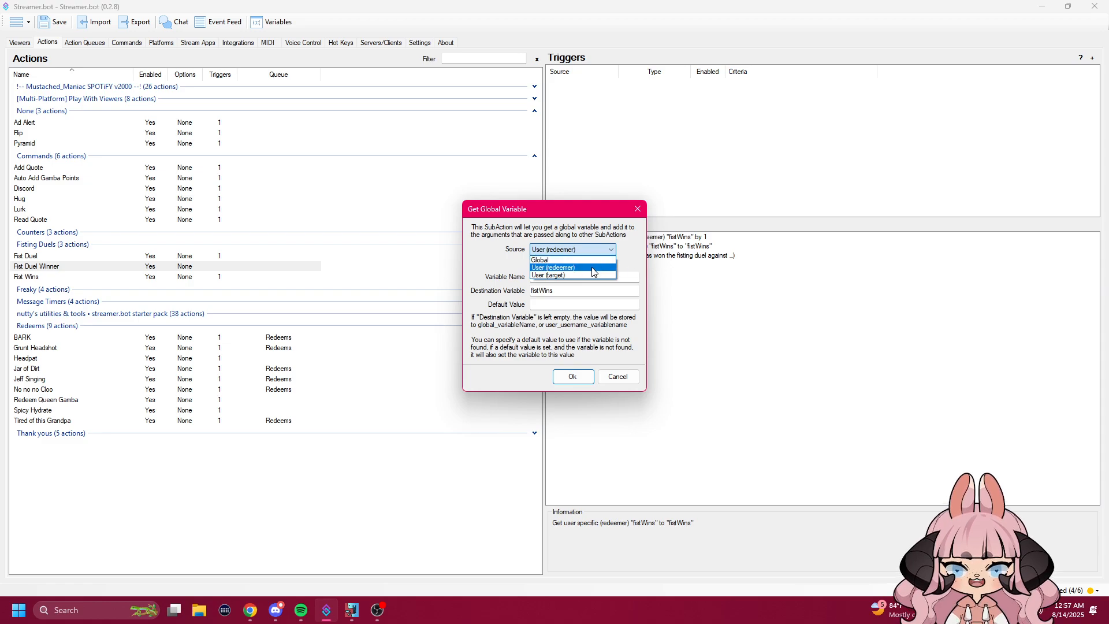
{"action": "left_click", "coordinate": [599, 268]}
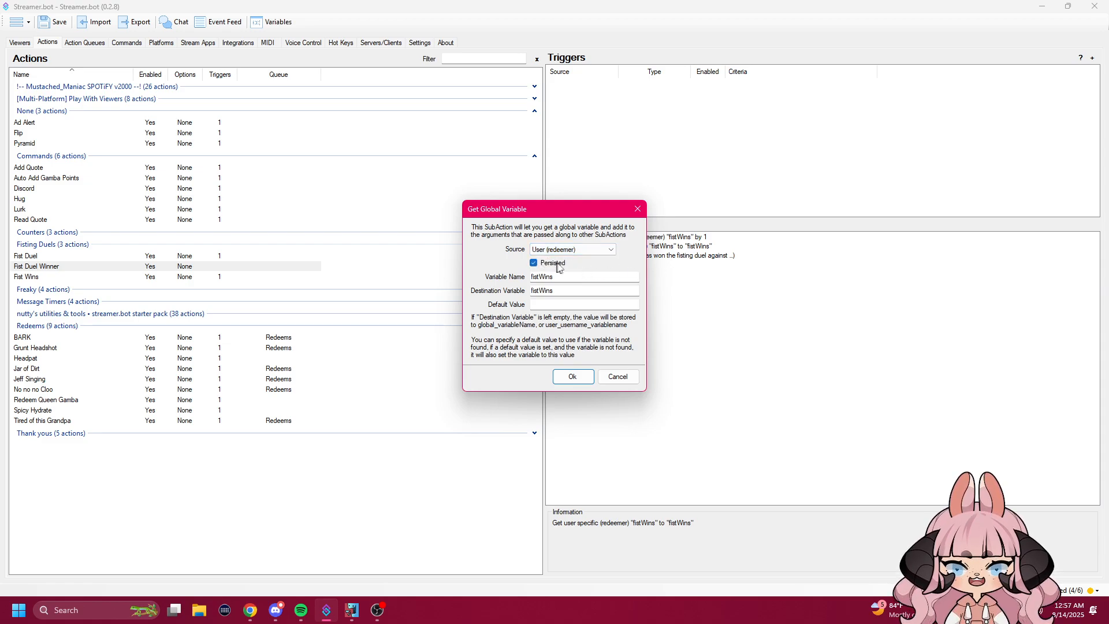
{"action": "double_click", "coordinate": [532, 277]}
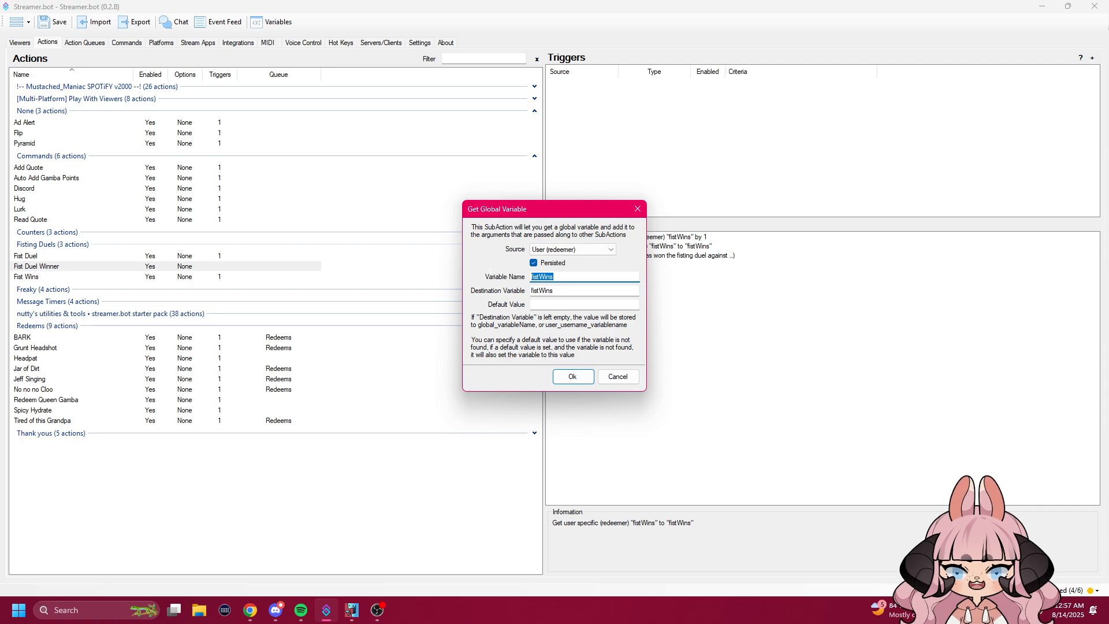
{"action": "left_click", "coordinate": [562, 277]}
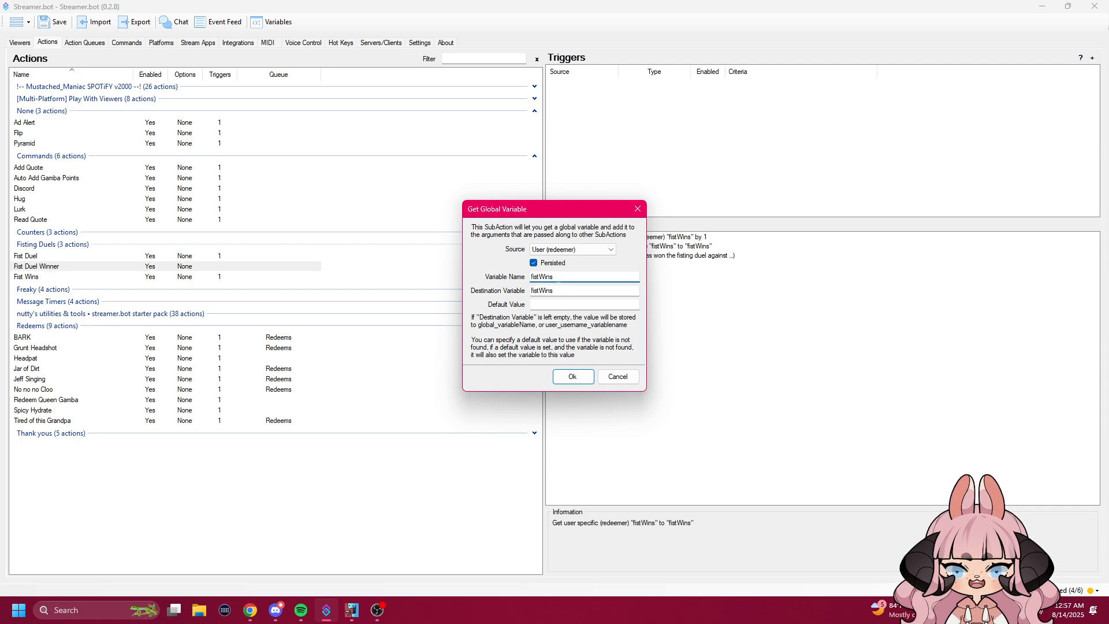
{"action": "key", "text": "Tab"}
{"action": "key", "text": "shift+Tab"}
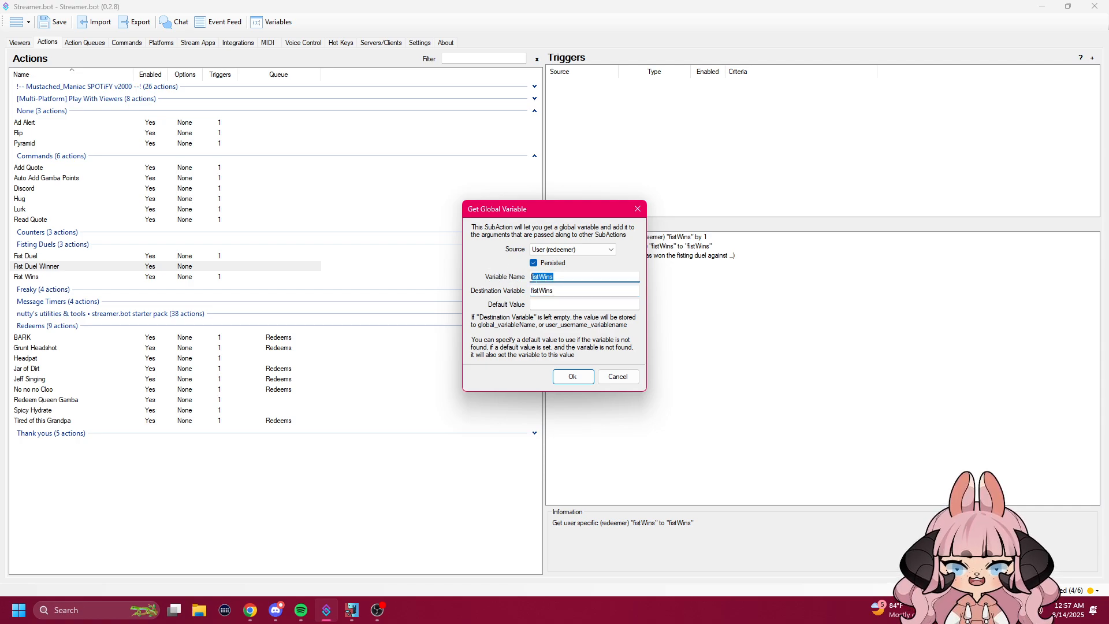
{"action": "left_click", "coordinate": [572, 376]}
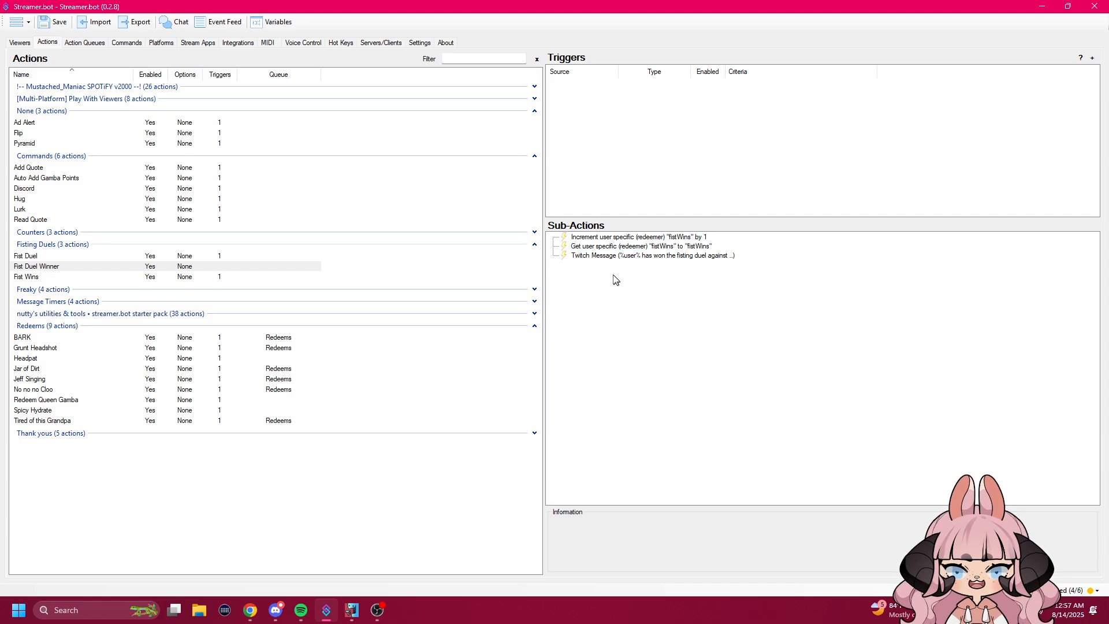
Review the winner's Twitch message, including its champion wording and the %fistWins% variable, and cancel the form without changes.
{"action": "double_click", "coordinate": [599, 256]}
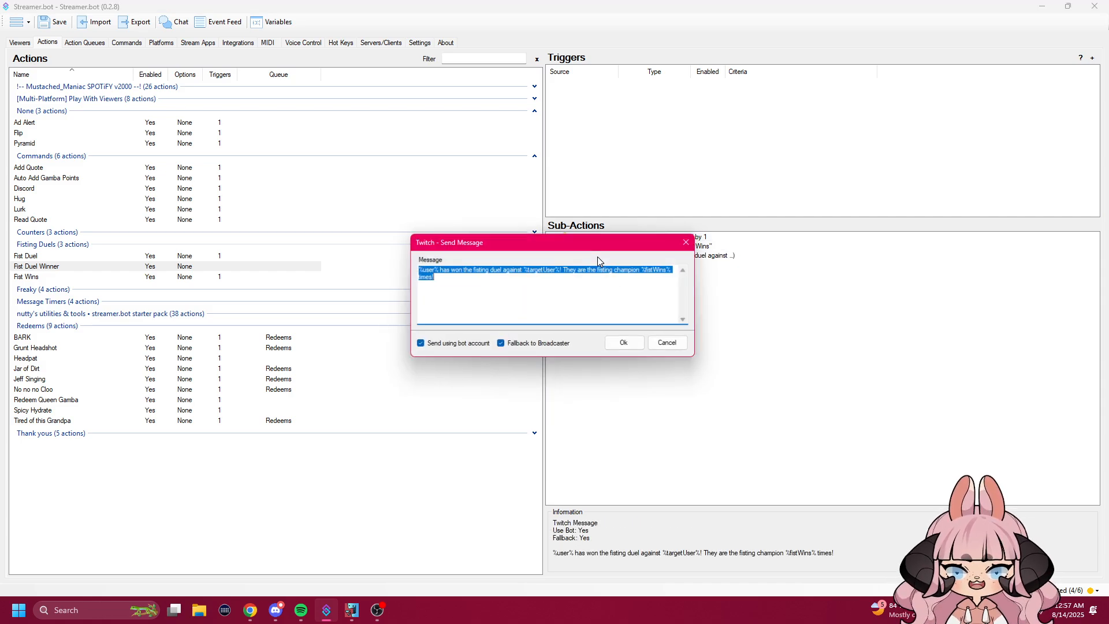
{"action": "left_click_drag", "start_coordinate": [569, 274], "coordinate": [641, 270]}
{"action": "left_click", "coordinate": [577, 281]}
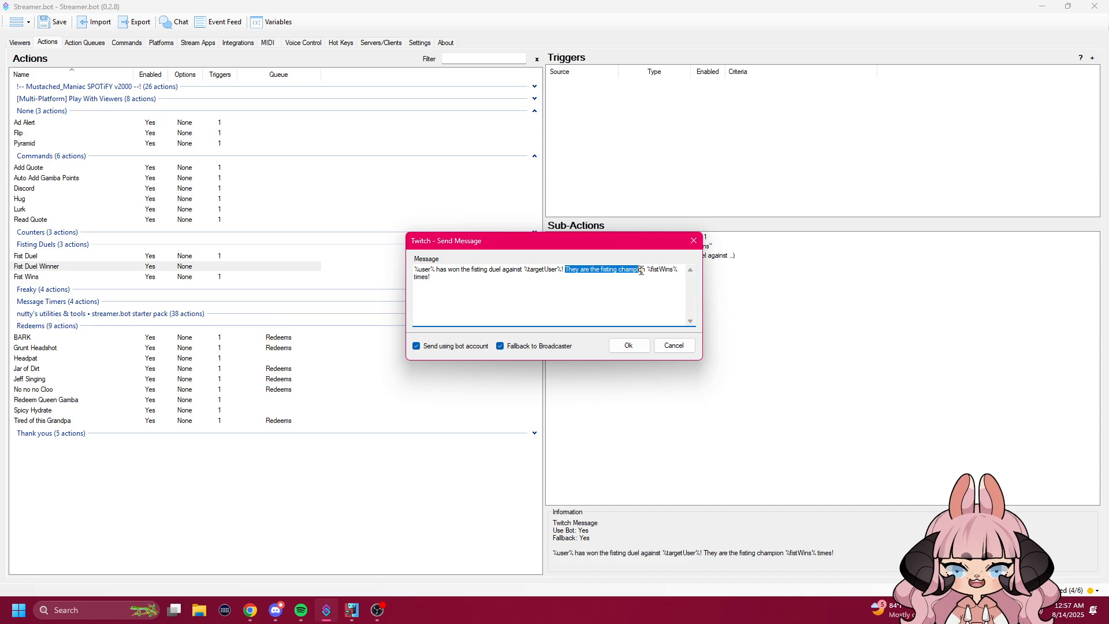
{"action": "left_click", "coordinate": [431, 277]}
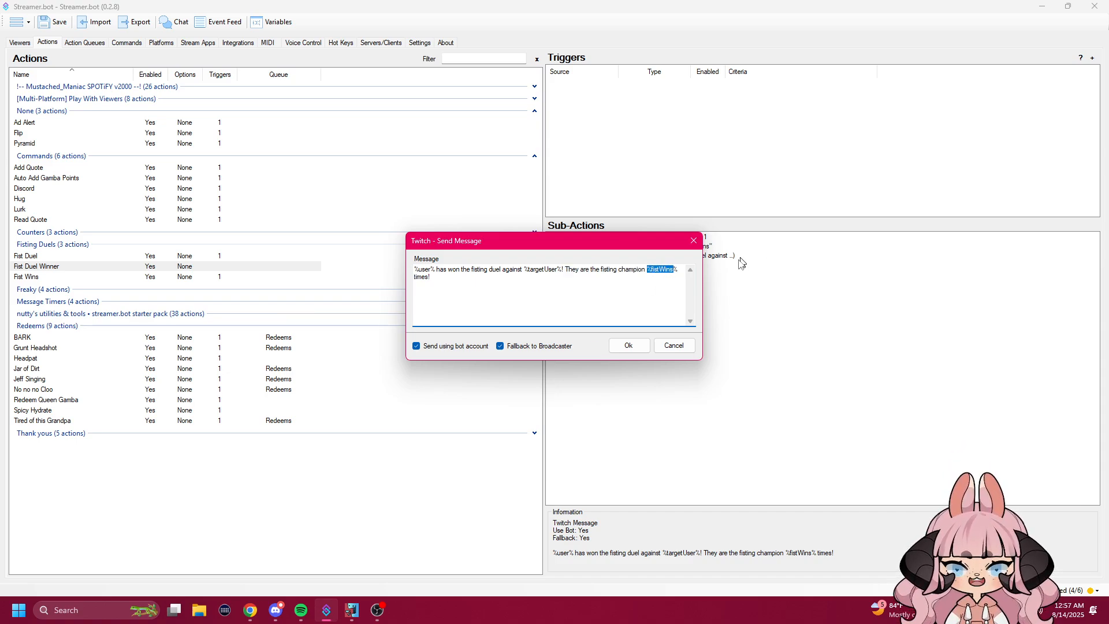
{"action": "left_click", "coordinate": [431, 277]}
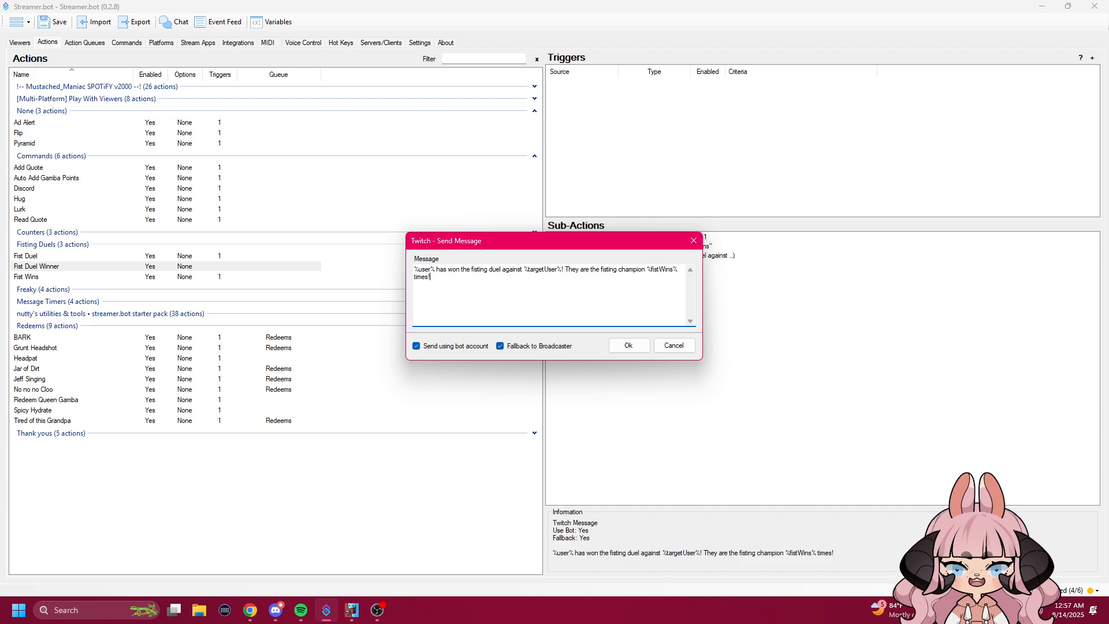
{"action": "left_click_drag", "start_coordinate": [577, 270], "coordinate": [650, 270]}
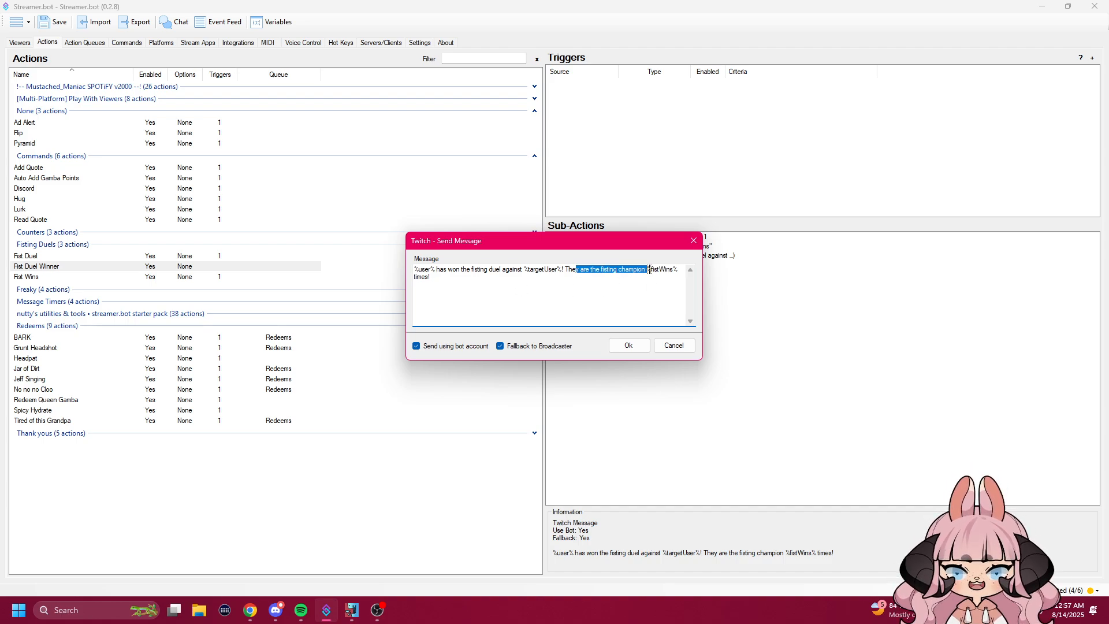
{"action": "left_click", "coordinate": [431, 277]}
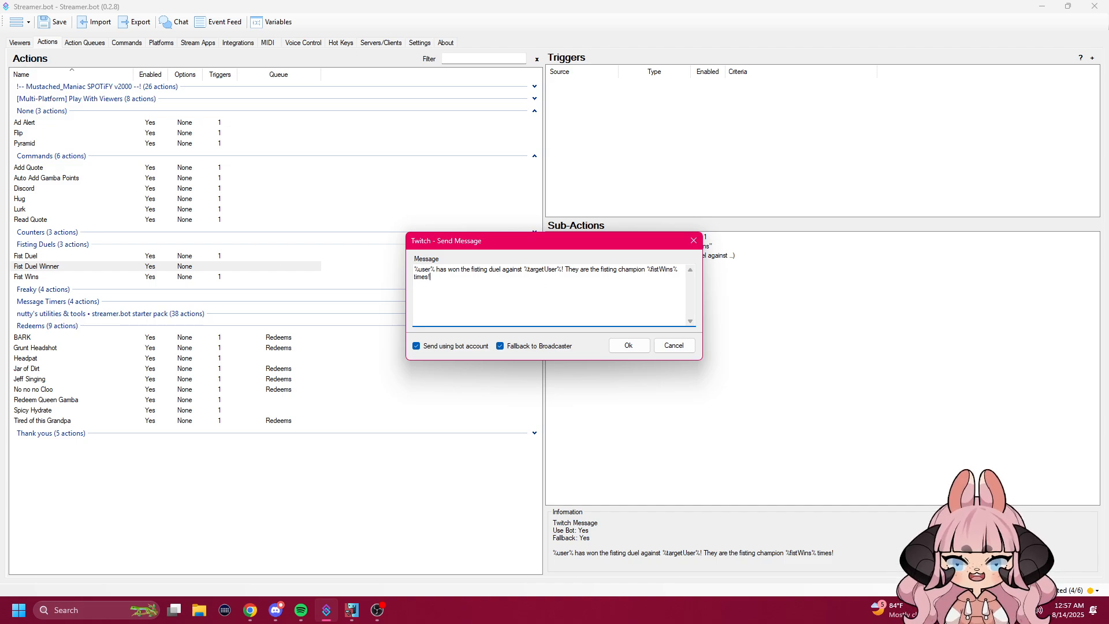
{"action": "left_click", "coordinate": [673, 346]}
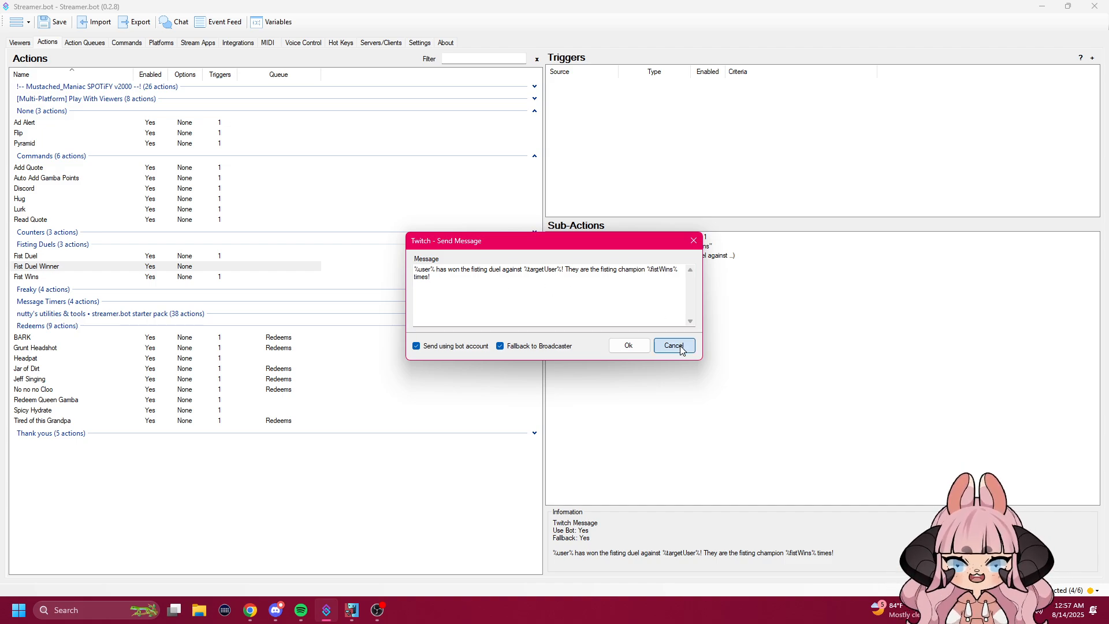
View the Fist Duel action's sub-actions and find the Global (Set) type among the Core Globals without adding it.
{"action": "left_click", "coordinate": [53, 256]}
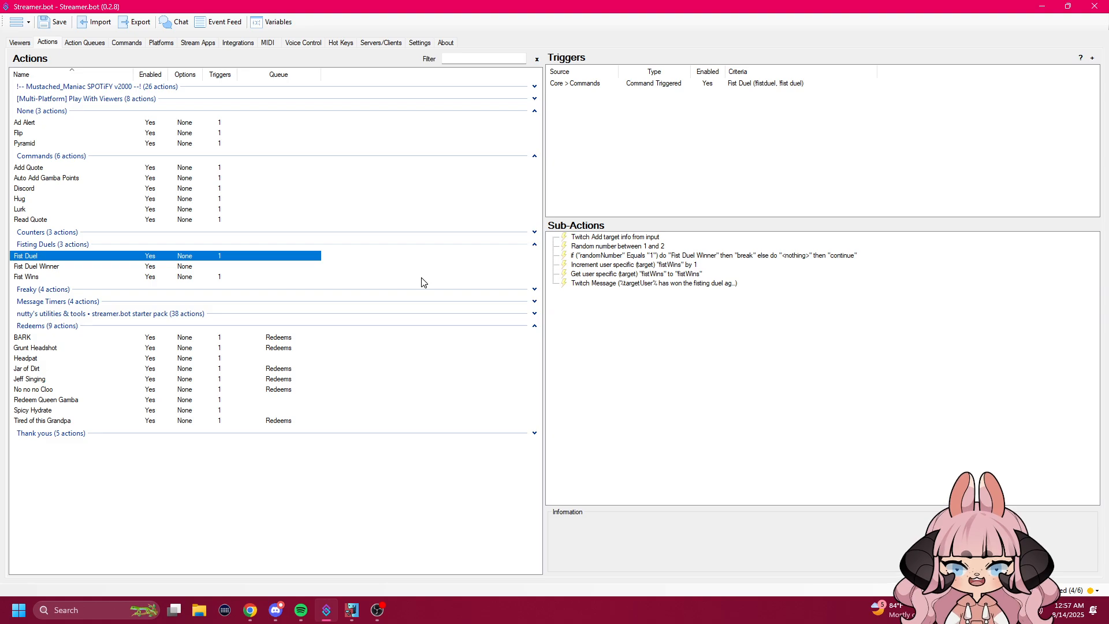
{"action": "left_click", "coordinate": [634, 312]}
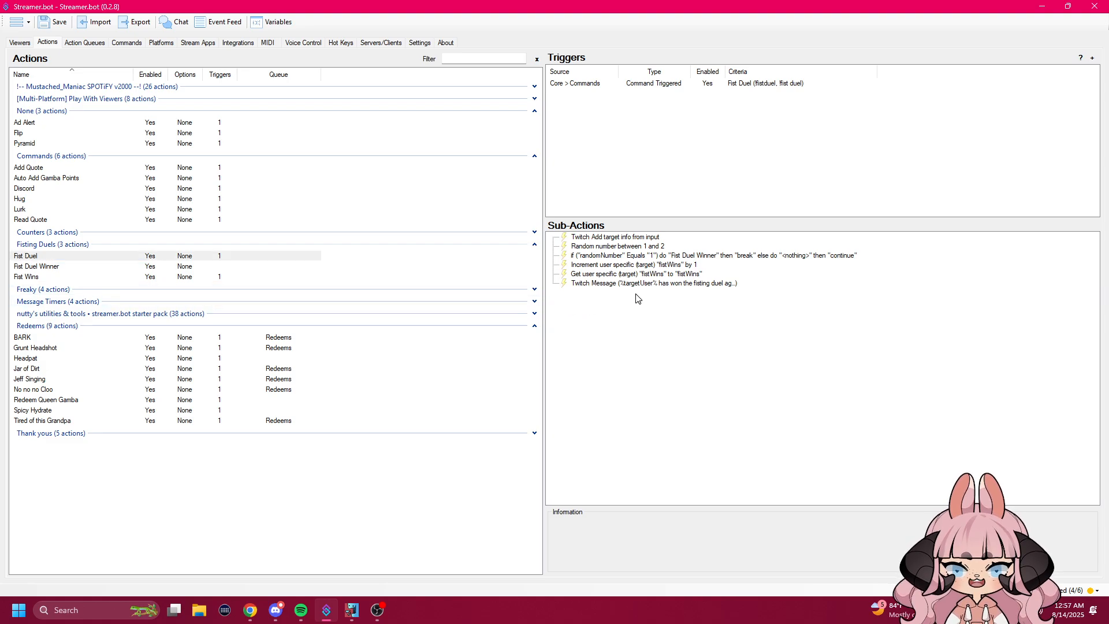
{"action": "right_click", "coordinate": [698, 342]}
{"action": "mouse_move", "coordinate": [759, 377]}
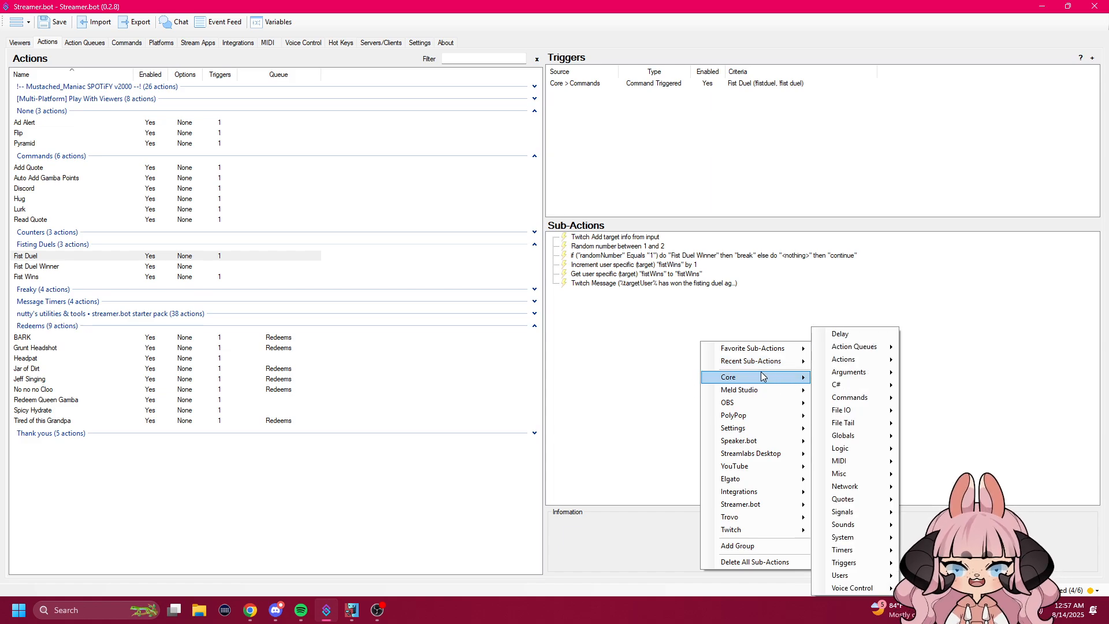
{"action": "mouse_move", "coordinate": [855, 449]}
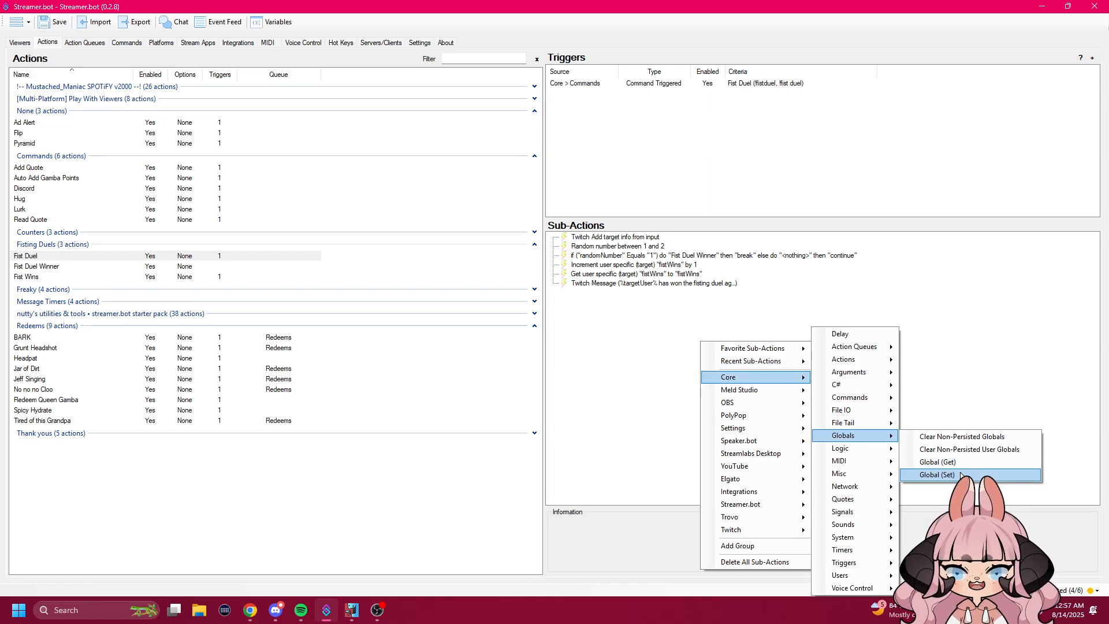
{"action": "left_click", "coordinate": [678, 319]}
Review the Fist Duel fistWins increment with User (target) chosen as its destination, and cancel the form without changes.
{"action": "double_click", "coordinate": [613, 269]}
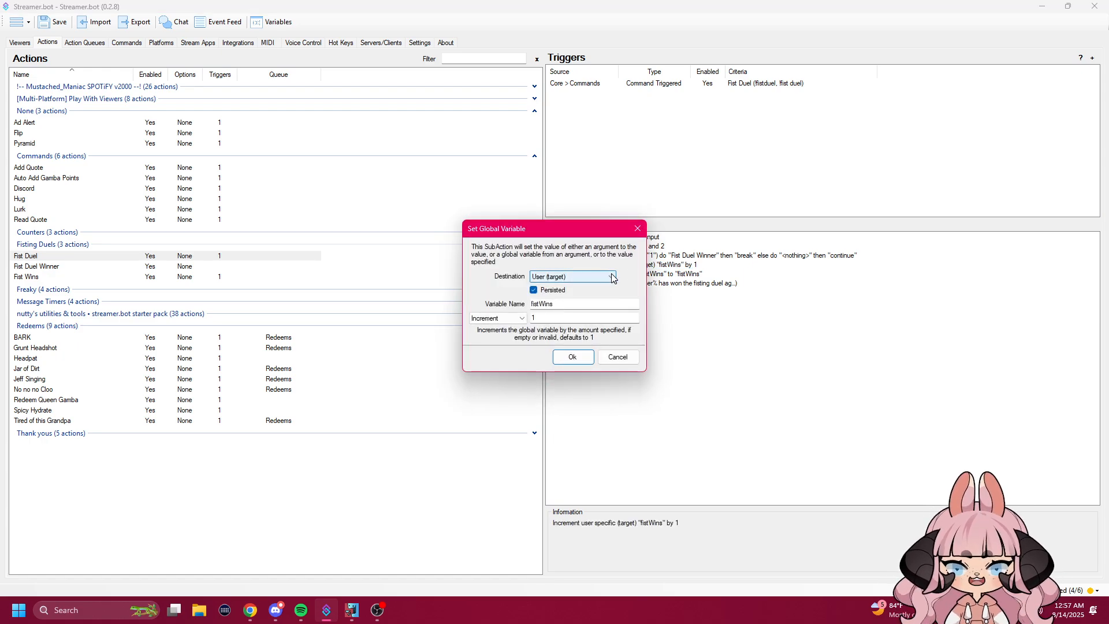
{"action": "left_click", "coordinate": [579, 279]}
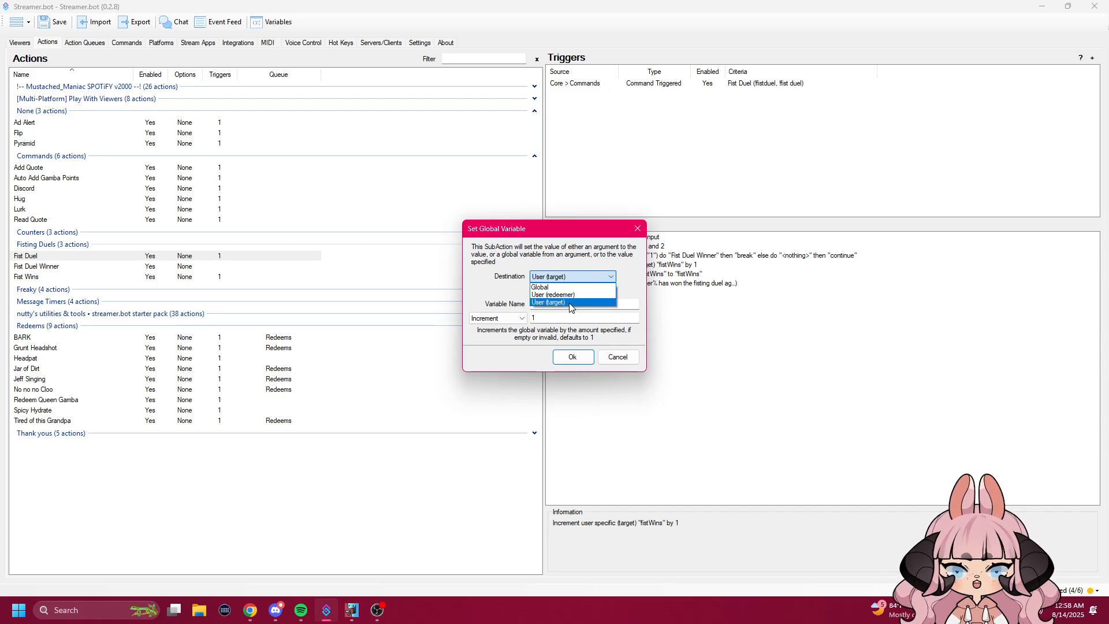
{"action": "left_click", "coordinate": [570, 303]}
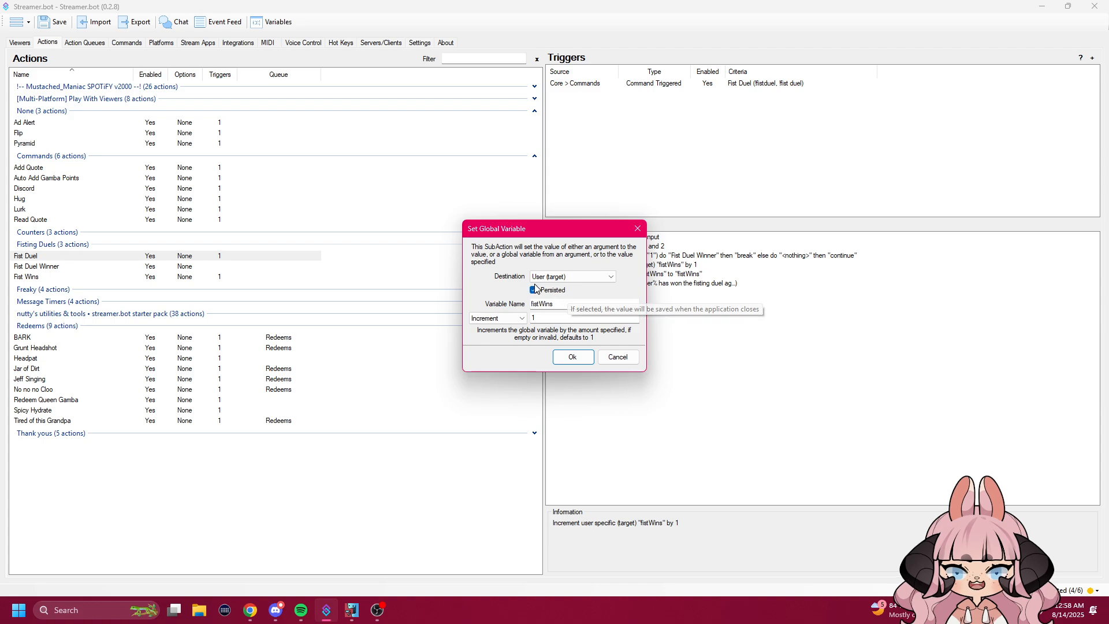
{"action": "key", "text": "Tab"}
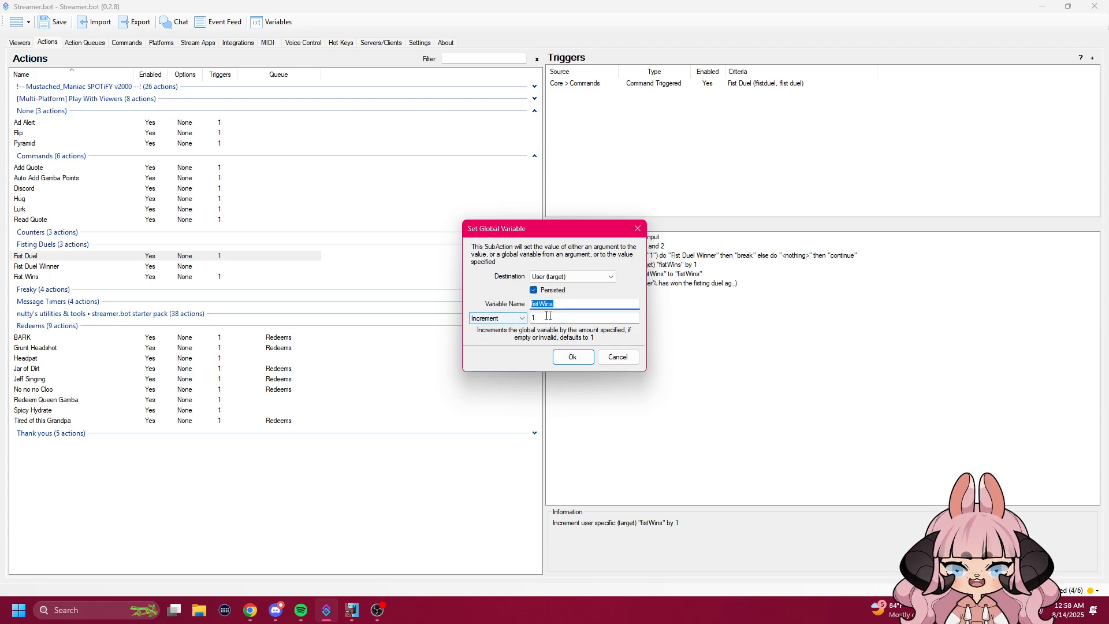
{"action": "left_click", "coordinate": [617, 357]}
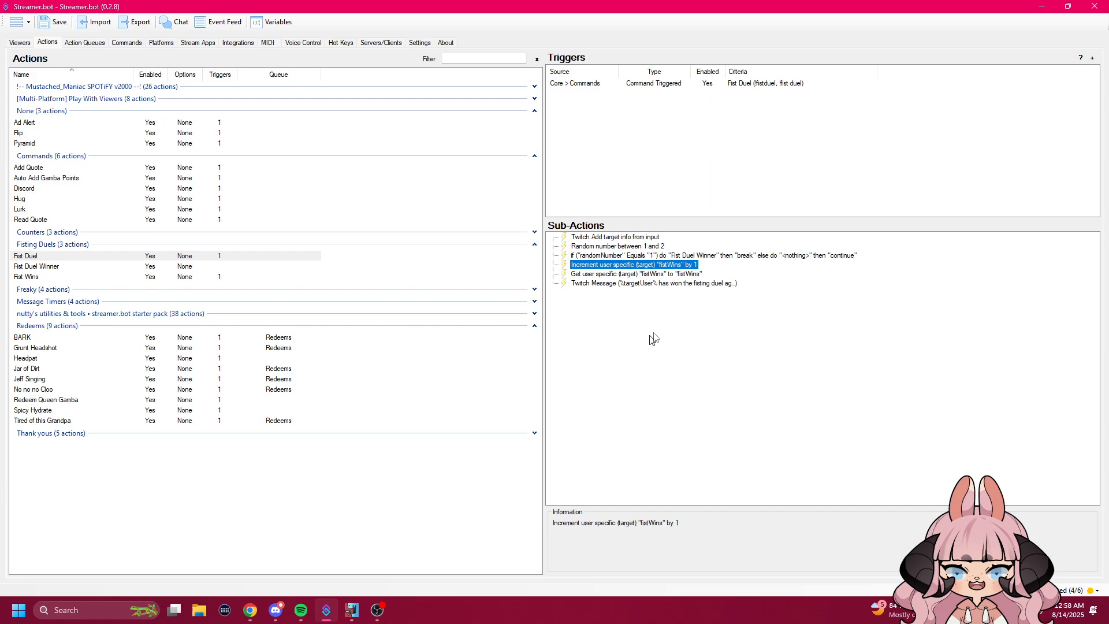
Compare Fist Duel's randomNumber condition with the Fist Duel Winner action, and examine the target increment that follows the condition.
{"action": "left_click", "coordinate": [651, 255]}
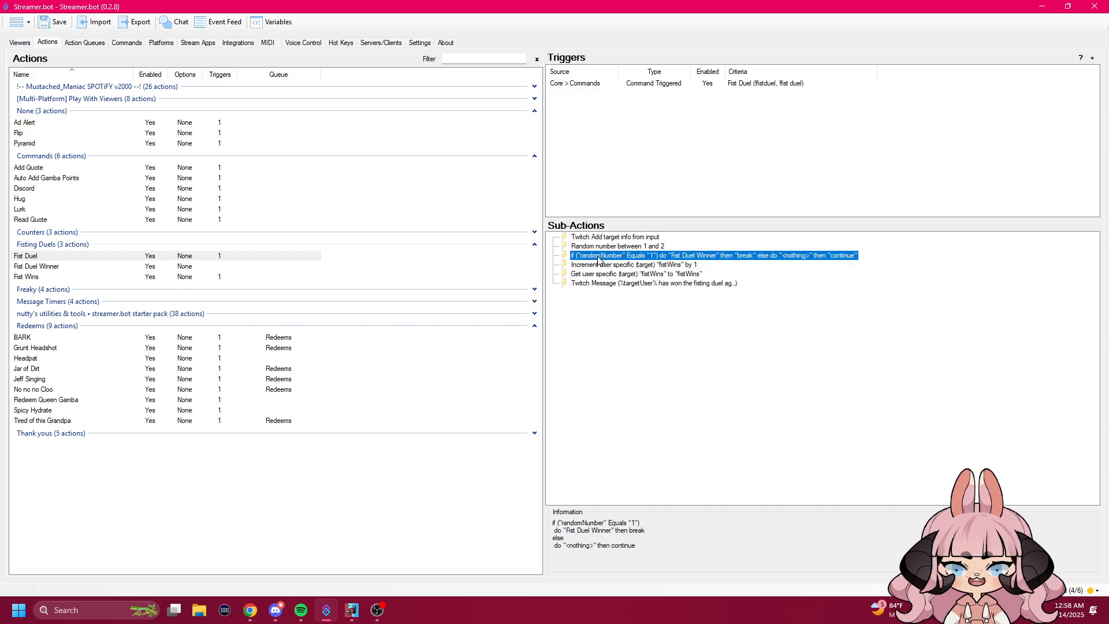
{"action": "left_click", "coordinate": [66, 268]}
{"action": "left_click", "coordinate": [82, 265]}
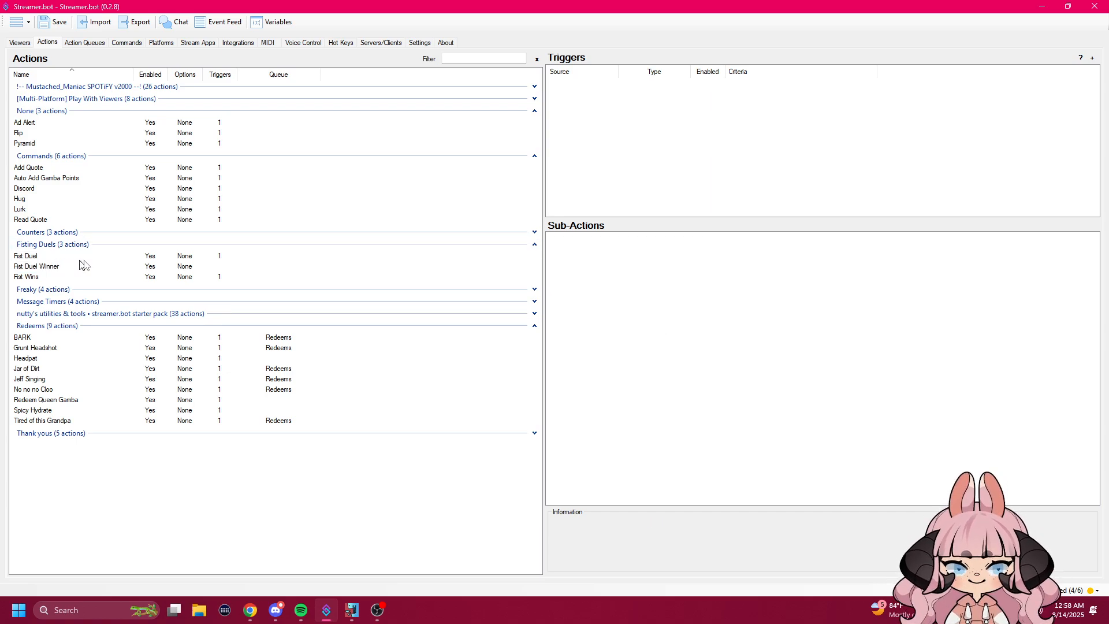
{"action": "left_click", "coordinate": [64, 256]}
{"action": "left_click", "coordinate": [627, 256]}
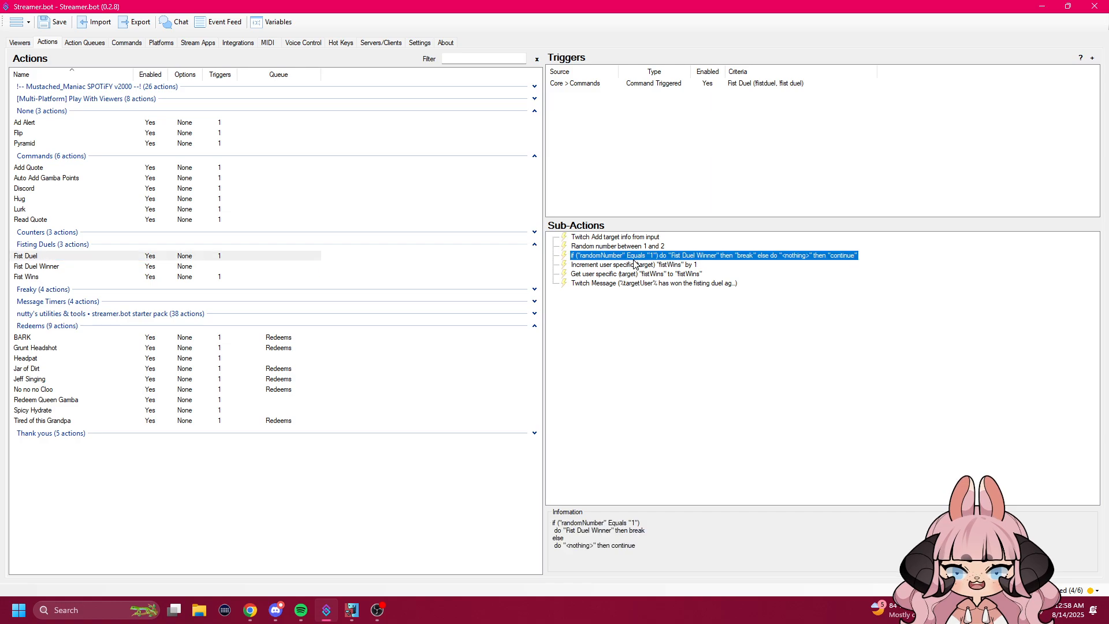
{"action": "left_click", "coordinate": [617, 265]}
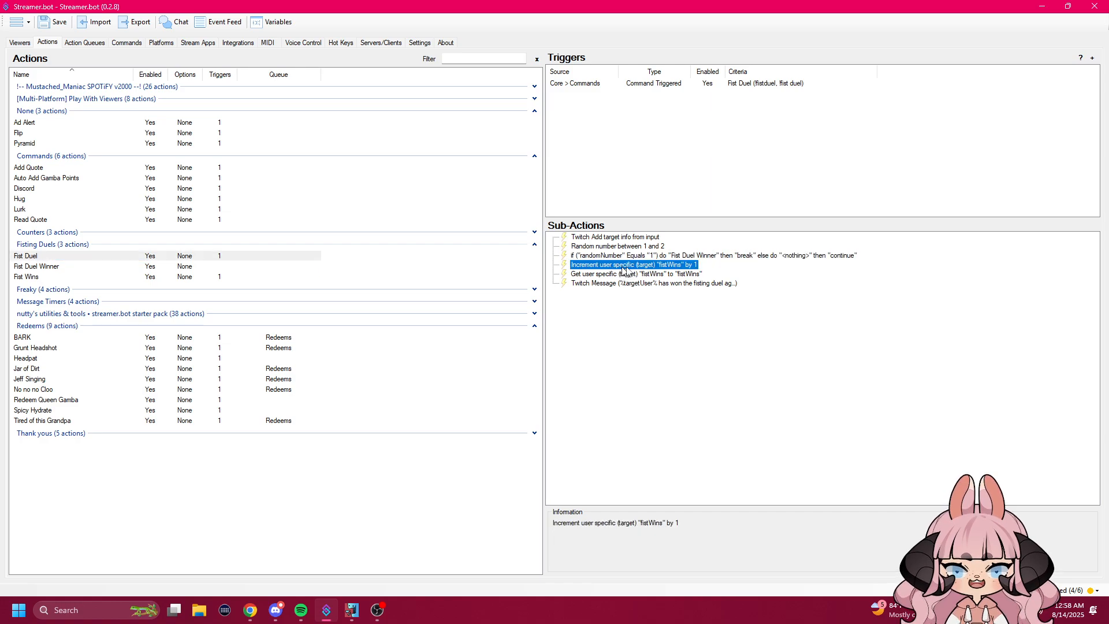
View the sub-action that gets the target's fistWins, cancel its form, and look up the Core Globals sub-action types.
{"action": "double_click", "coordinate": [630, 274]}
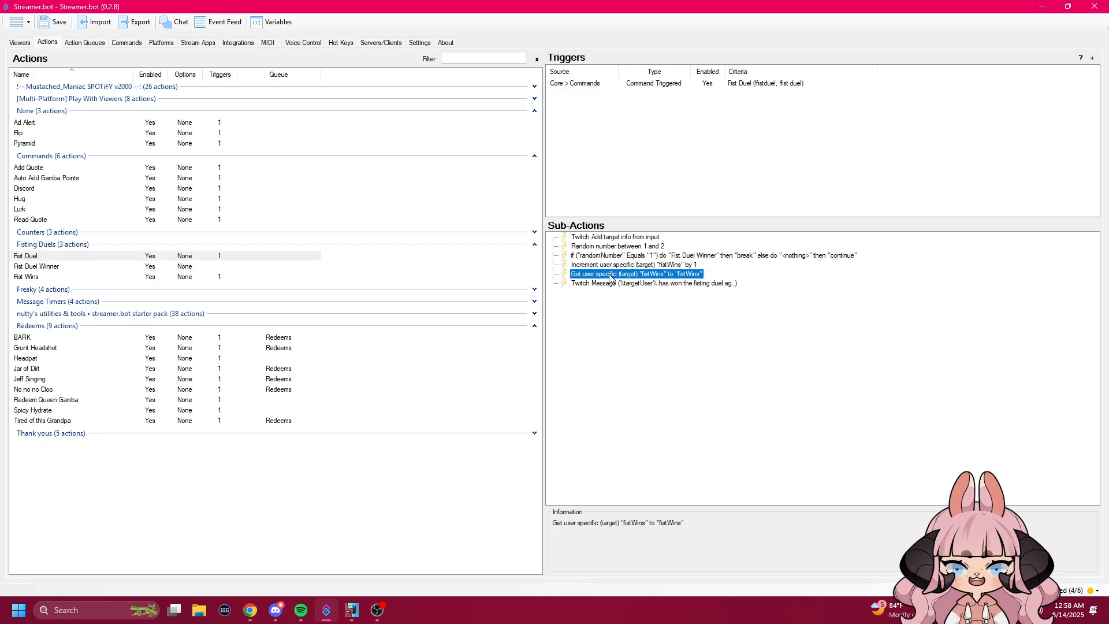
{"action": "left_click", "coordinate": [618, 377]}
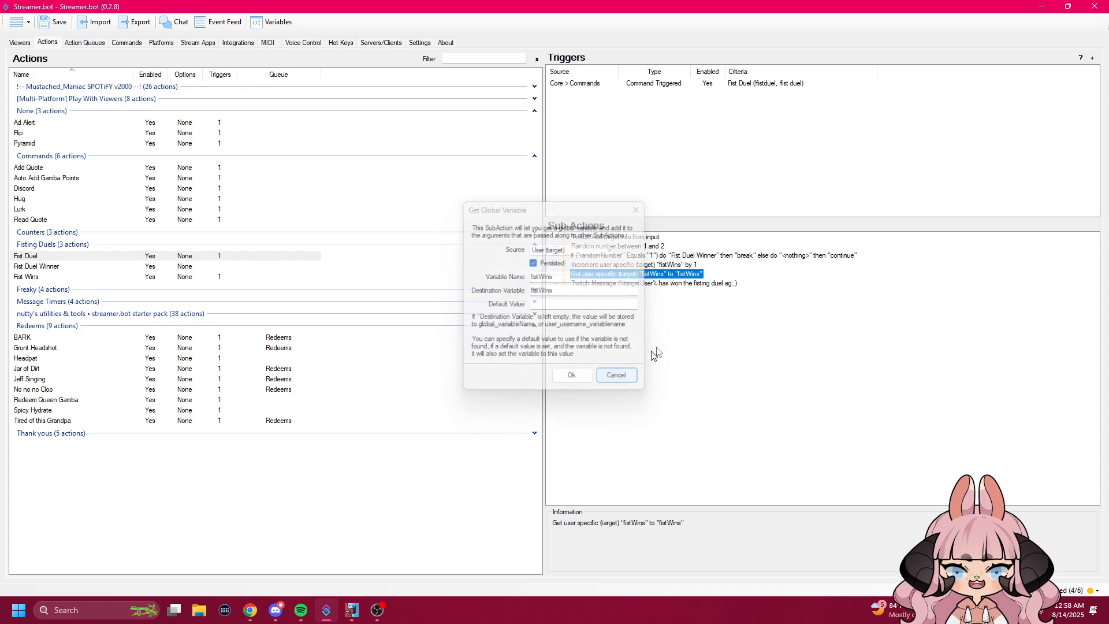
{"action": "right_click", "coordinate": [673, 339]}
{"action": "mouse_move", "coordinate": [716, 374]}
{"action": "mouse_move", "coordinate": [821, 436]}
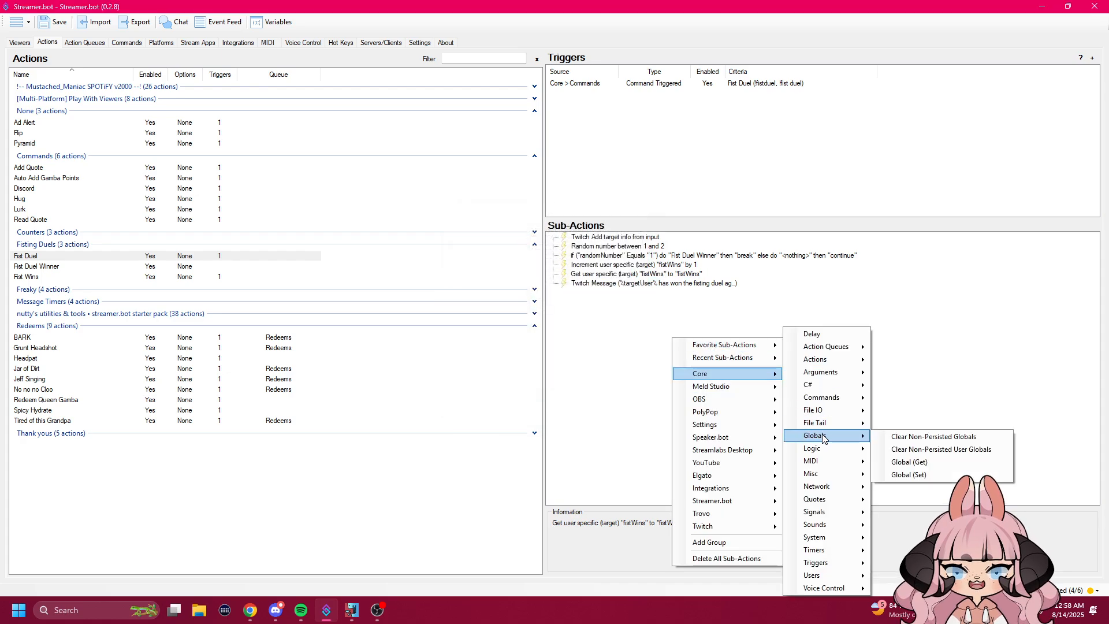
{"action": "left_click", "coordinate": [711, 294]}
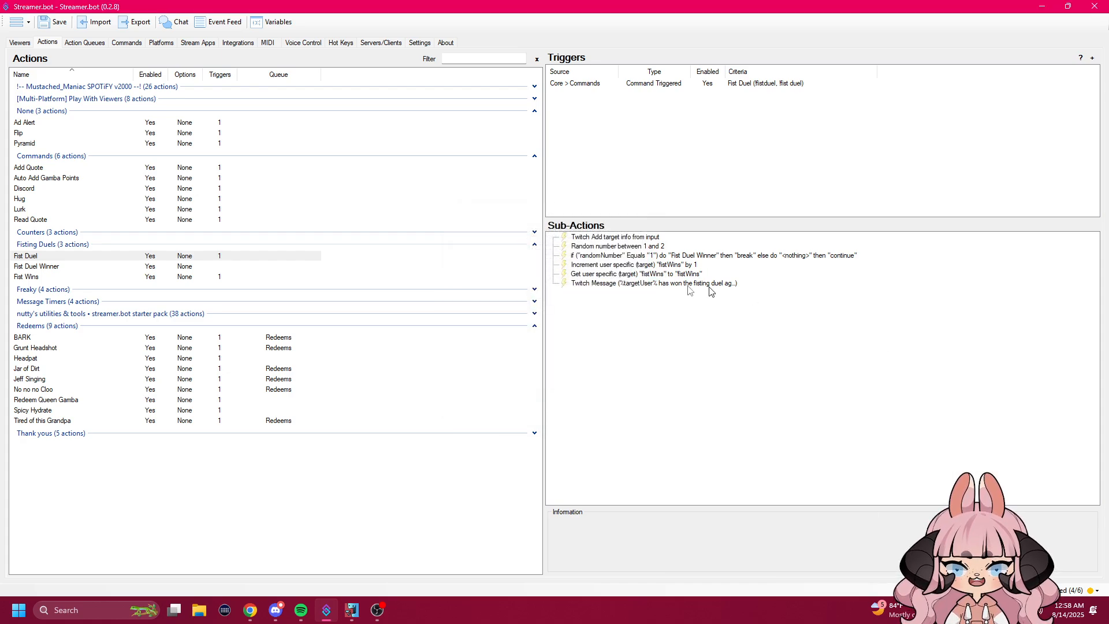
Reopen the target's Get fistWins sub-action, review its User (target) source, variable name and destination variable, and close the form.
{"action": "double_click", "coordinate": [633, 275]}
{"action": "left_click", "coordinate": [610, 249]}
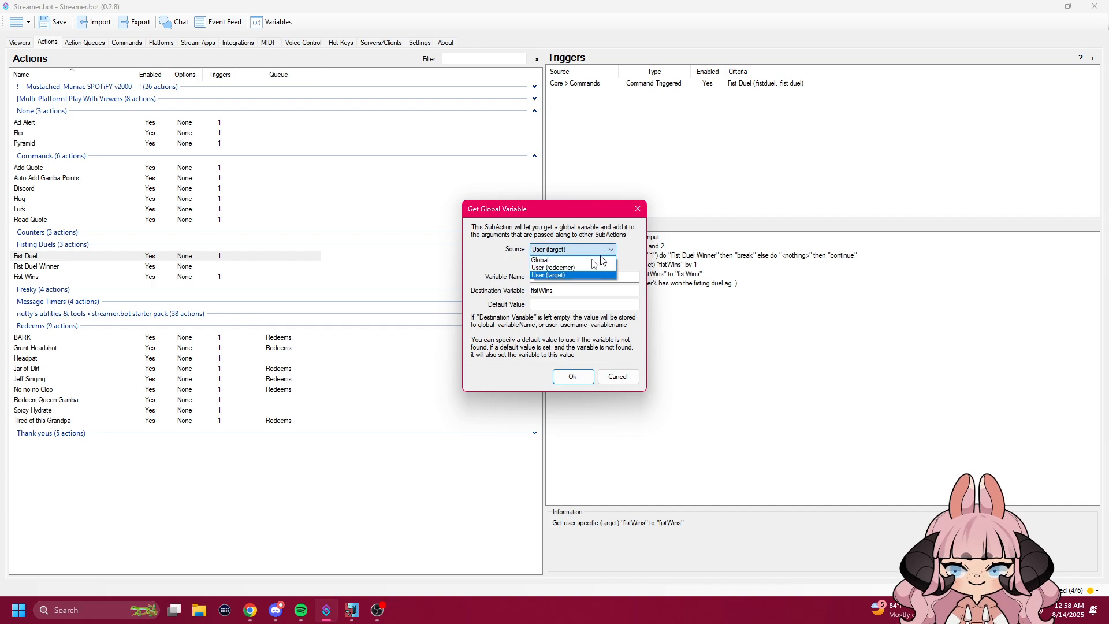
{"action": "left_click", "coordinate": [567, 276]}
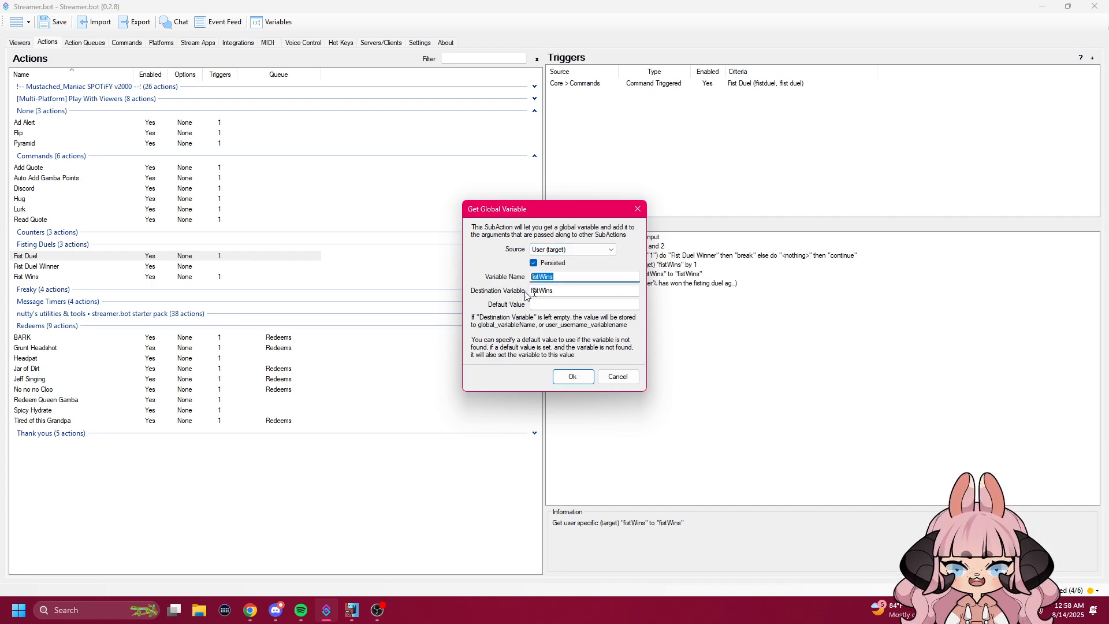
{"action": "left_click", "coordinate": [572, 290]}
{"action": "double_click", "coordinate": [551, 290]}
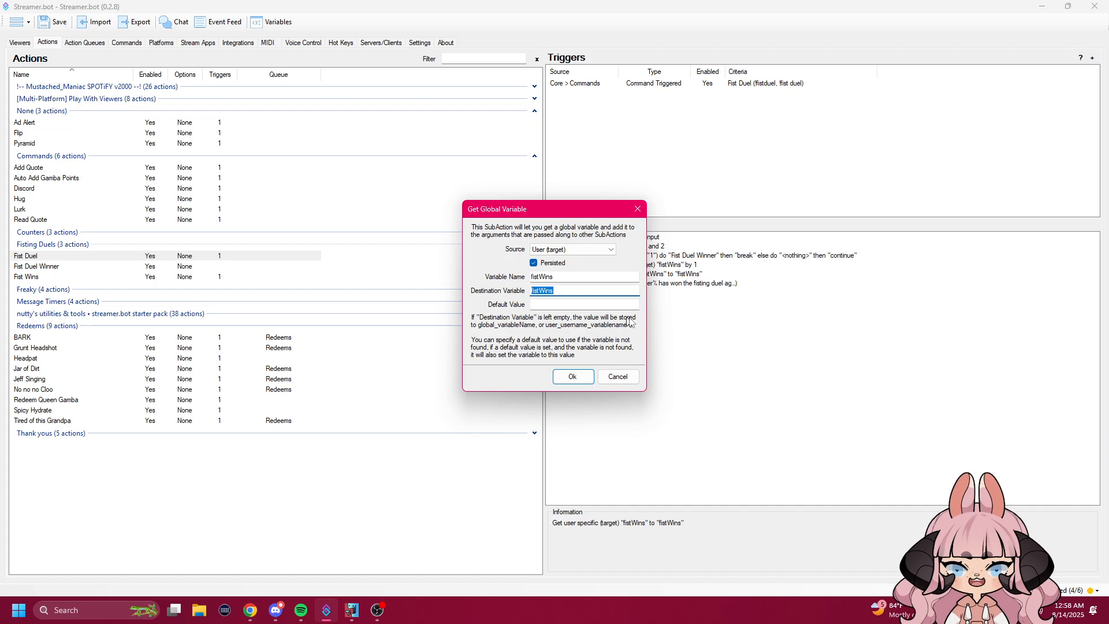
{"action": "left_click", "coordinate": [629, 381]}
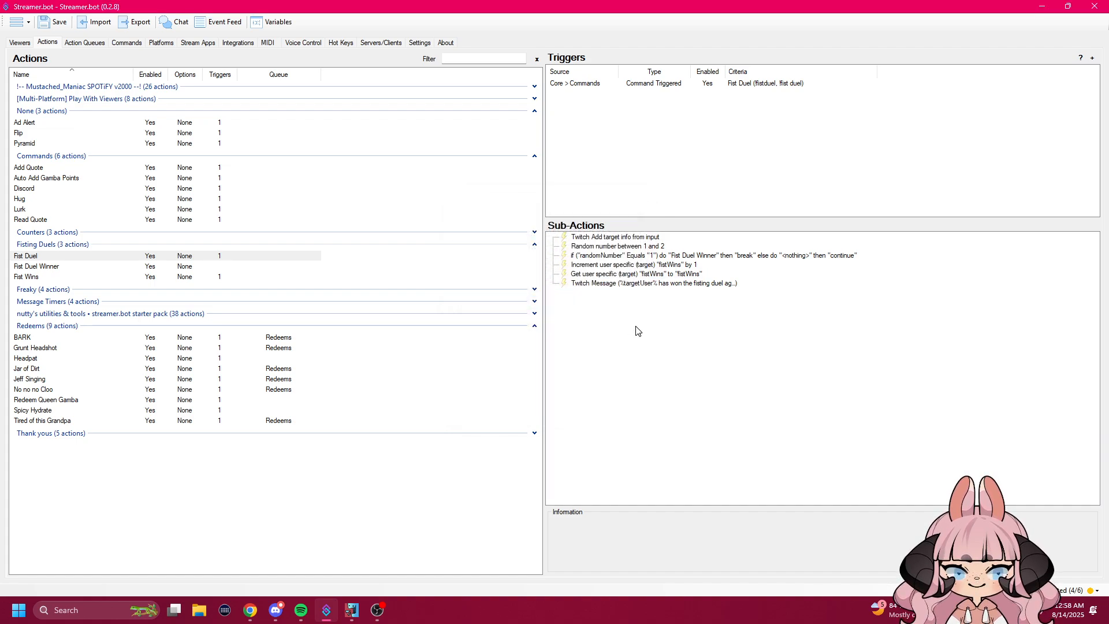
Review Fist Duel's Twitch message announcing the target's win, including the %user% and %fistWins% variables, and cancel the form.
{"action": "double_click", "coordinate": [616, 284]}
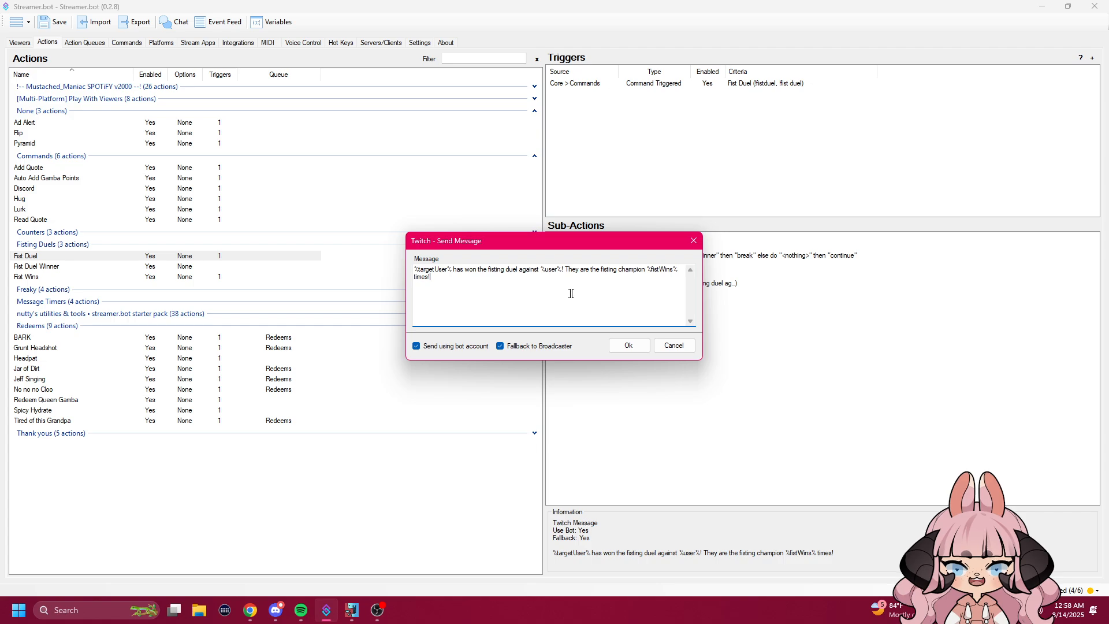
{"action": "left_click_drag", "start_coordinate": [565, 270], "coordinate": [431, 277]}
{"action": "left_click", "coordinate": [431, 277]}
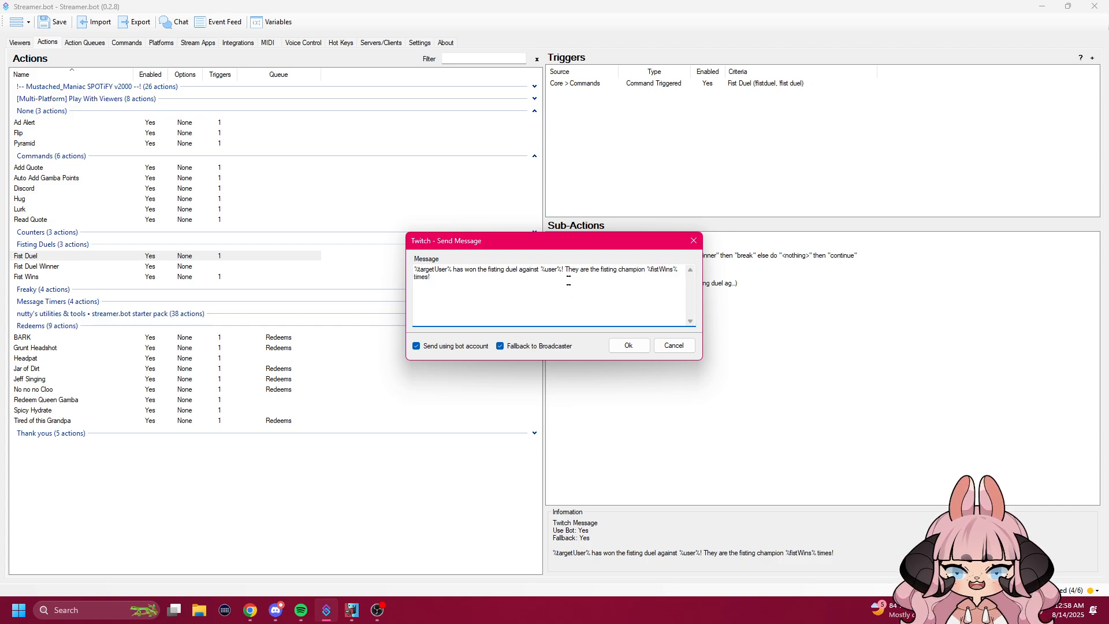
{"action": "left_click_drag", "start_coordinate": [573, 270], "coordinate": [673, 270]}
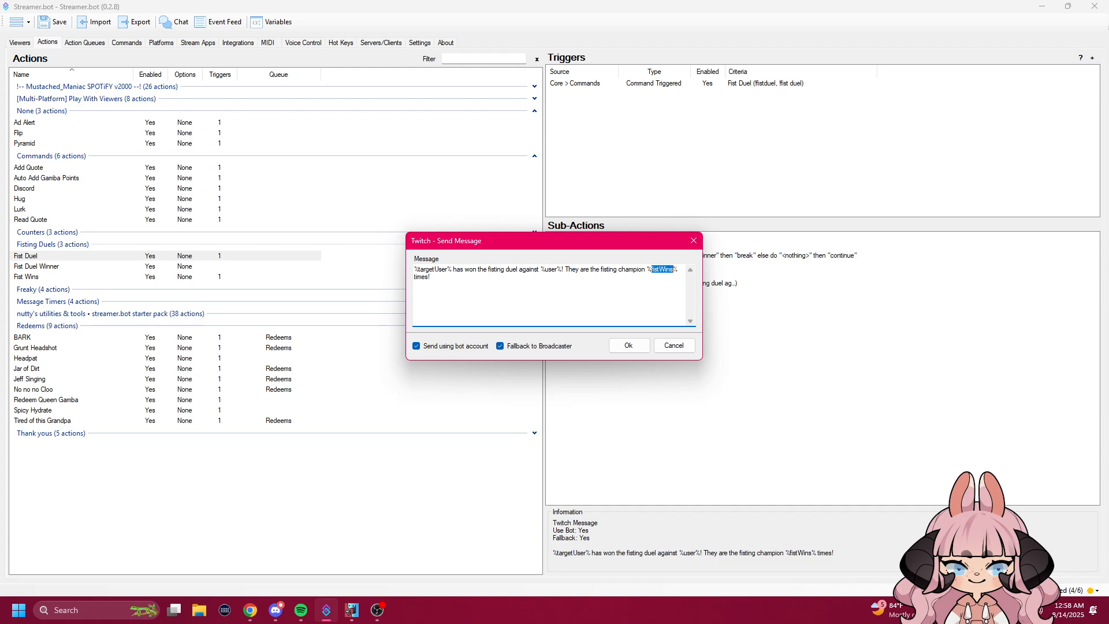
{"action": "left_click", "coordinate": [509, 287]}
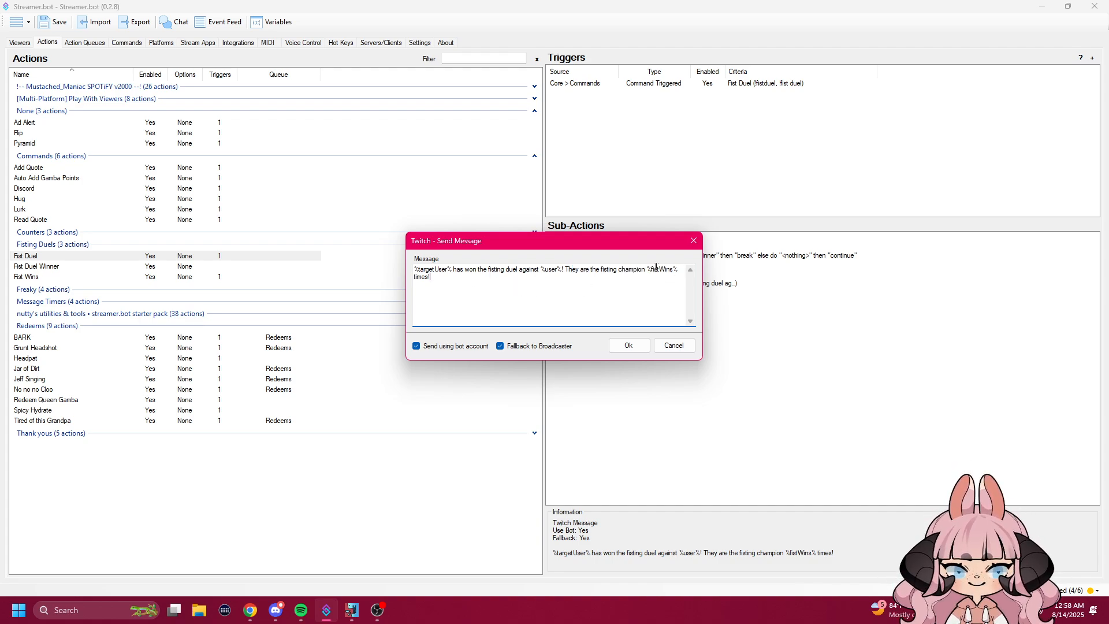
{"action": "mouse_move", "coordinate": [652, 269]}
{"action": "left_mouse_down"}
{"action": "mouse_move", "coordinate": [673, 269]}
{"action": "mouse_move", "coordinate": [647, 271]}
{"action": "left_mouse_up"}
{"action": "left_click", "coordinate": [630, 292]}
{"action": "left_click", "coordinate": [631, 292]}
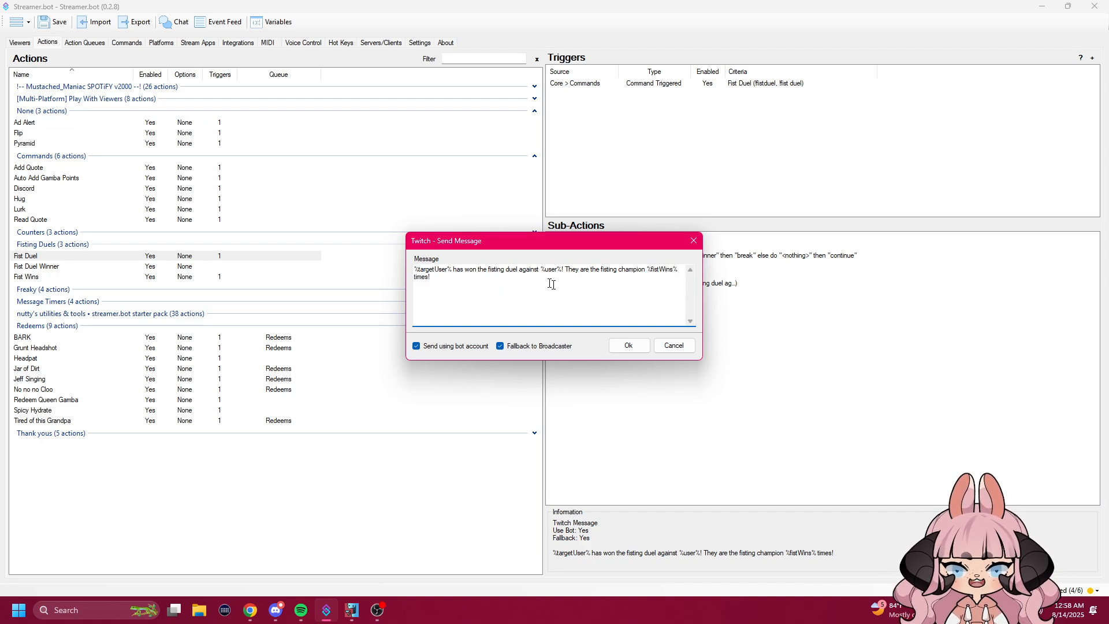
{"action": "left_click", "coordinate": [676, 347]}
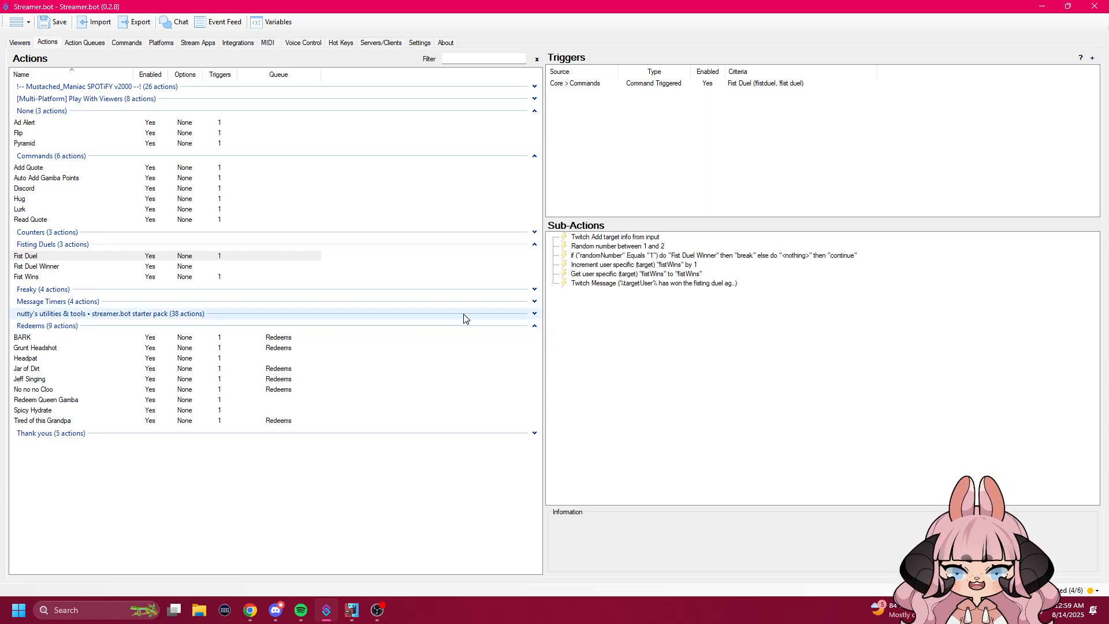
View the Fist Wins action, open a new action form in the Fisting Duels group, and cancel it.
{"action": "left_click", "coordinate": [59, 277]}
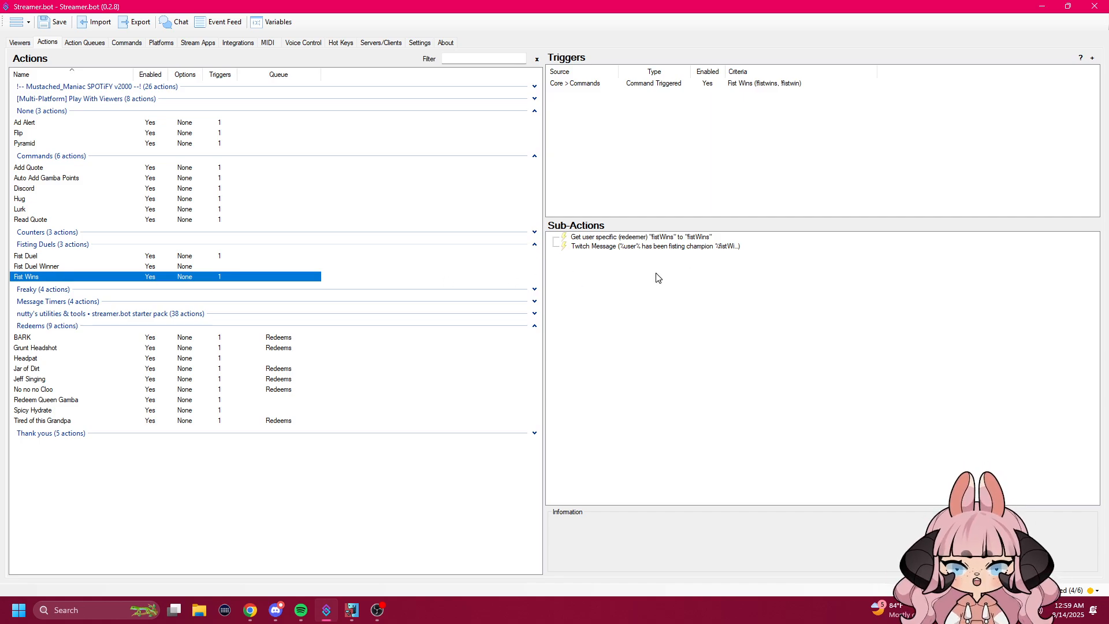
{"action": "right_click", "coordinate": [390, 279]}
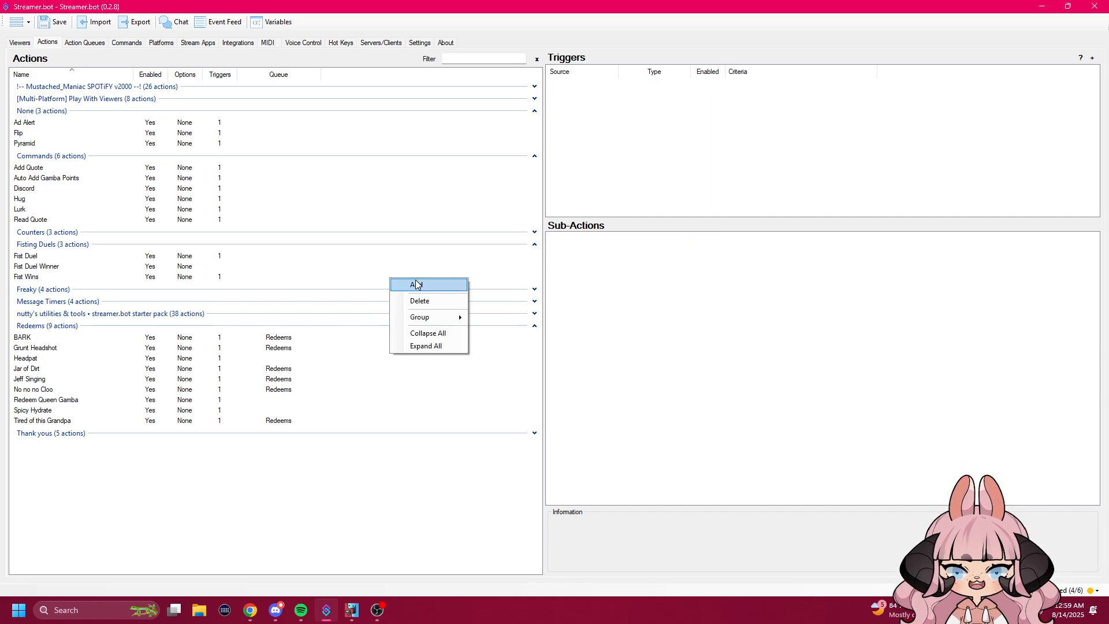
{"action": "left_click", "coordinate": [416, 284]}
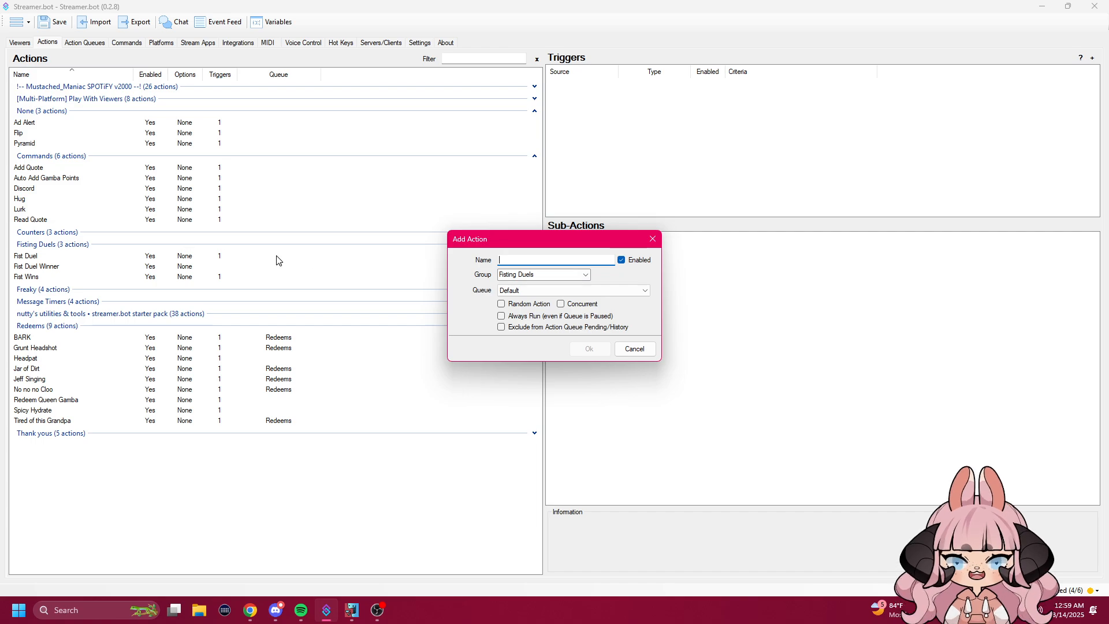
{"action": "left_click", "coordinate": [634, 349]}
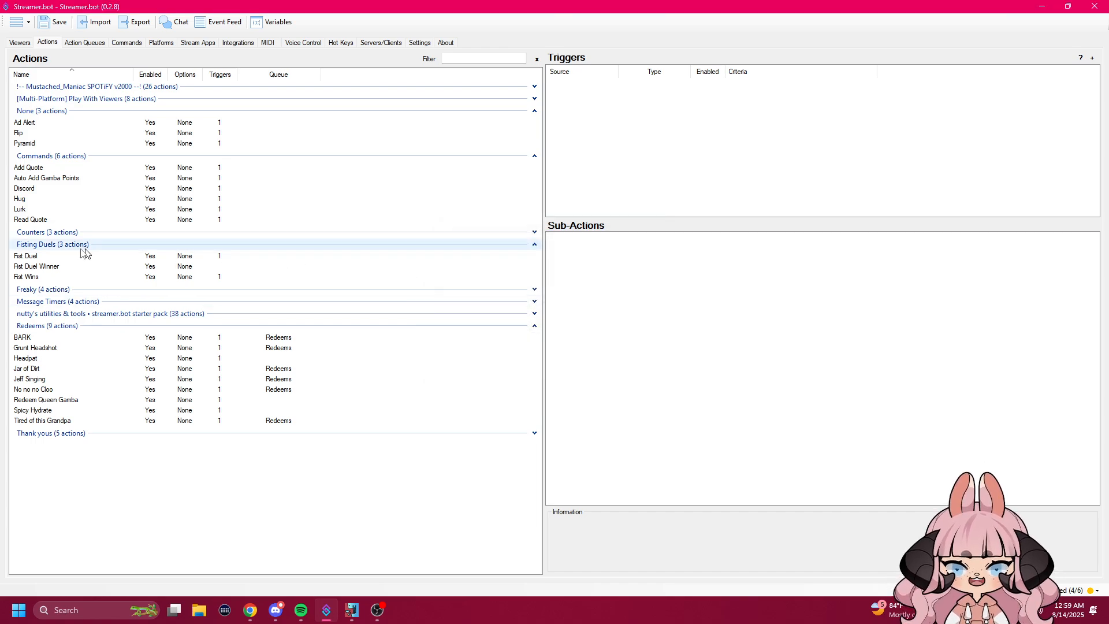
Select the Fist Wins action and look up the Core Commands trigger types without adding one.
{"action": "left_click", "coordinate": [48, 279]}
{"action": "right_click", "coordinate": [649, 111]}
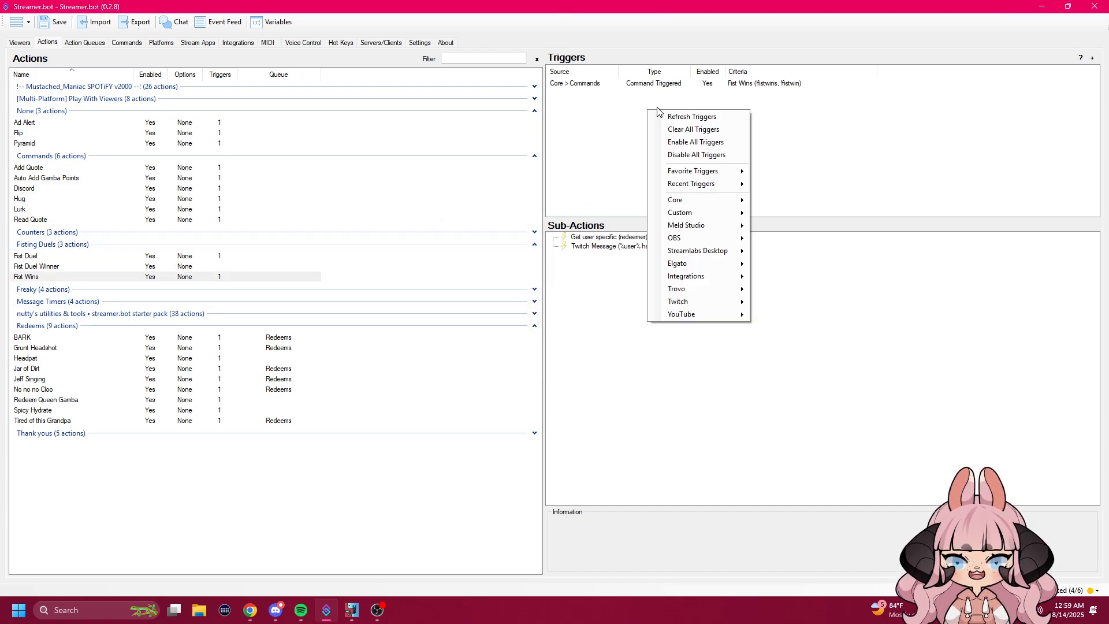
{"action": "mouse_move", "coordinate": [679, 201]}
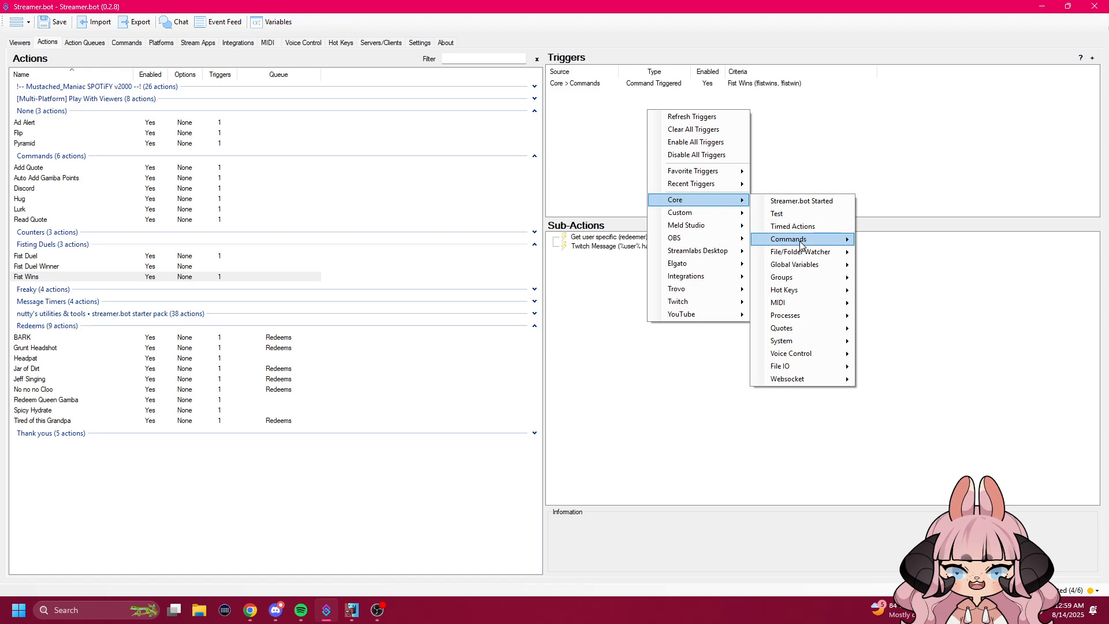
{"action": "mouse_move", "coordinate": [799, 239]}
{"action": "left_click", "coordinate": [860, 130]}
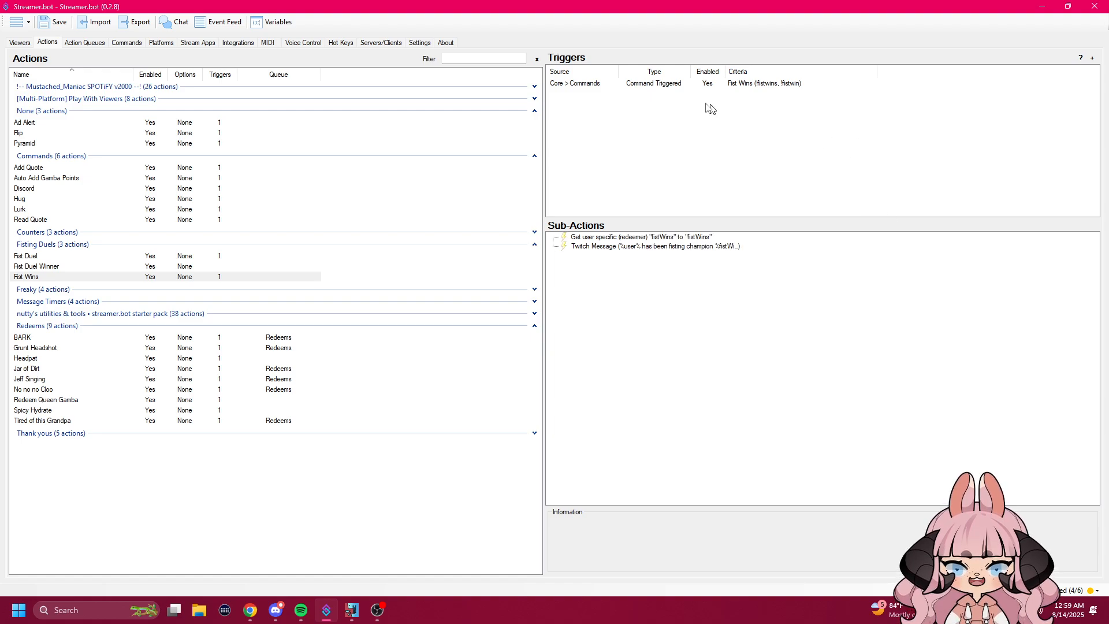
Inspect Fist Wins' Command Triggered trigger and its form for creating a command, and cancel both without changes.
{"action": "left_click", "coordinate": [654, 87]}
{"action": "double_click", "coordinate": [656, 87]}
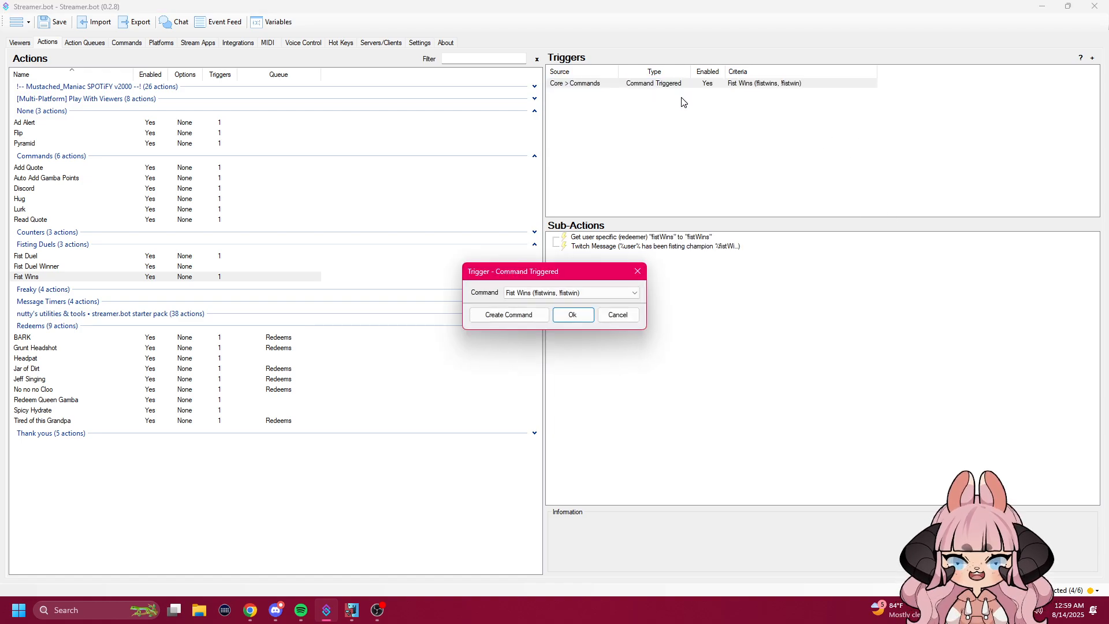
{"action": "left_click", "coordinate": [521, 315]}
{"action": "left_click", "coordinate": [739, 424]}
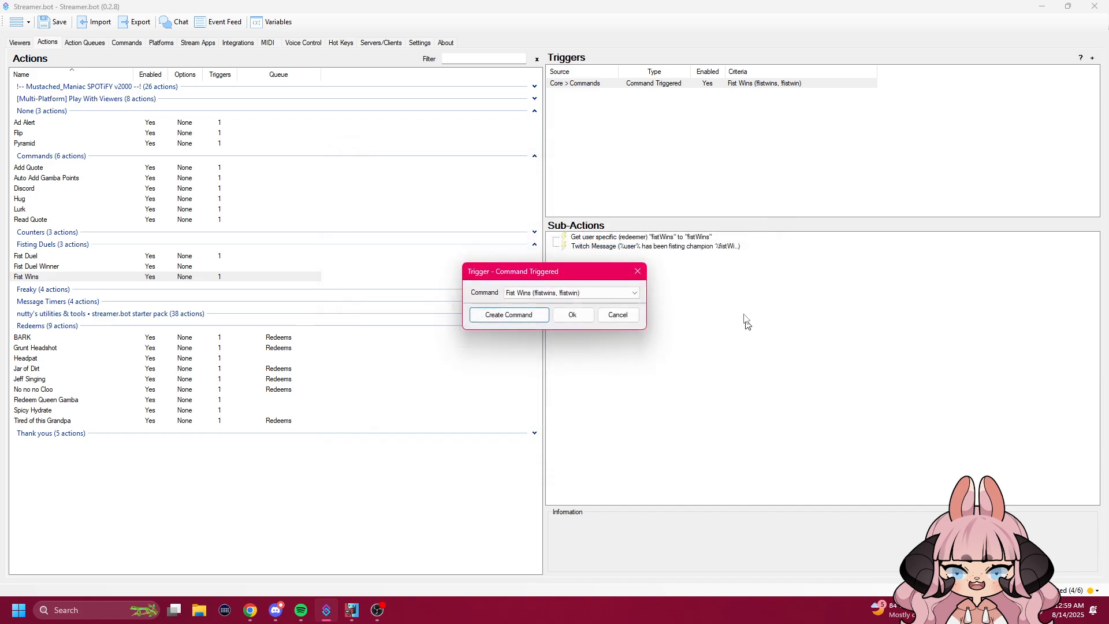
{"action": "left_click", "coordinate": [618, 315]}
{"action": "double_click", "coordinate": [658, 87]}
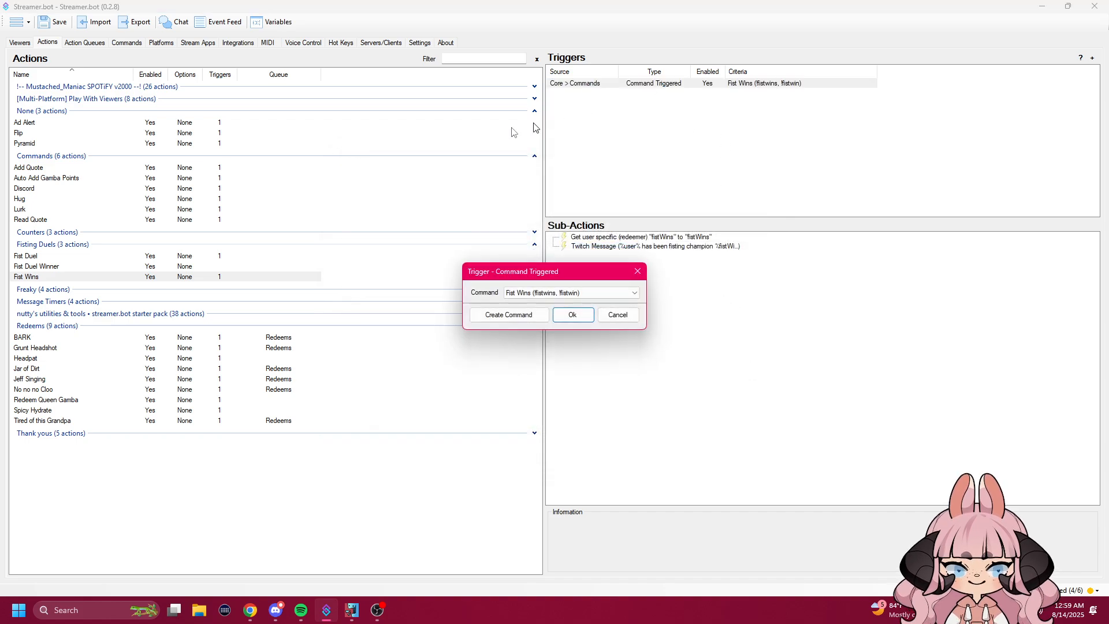
{"action": "left_click", "coordinate": [618, 315]}
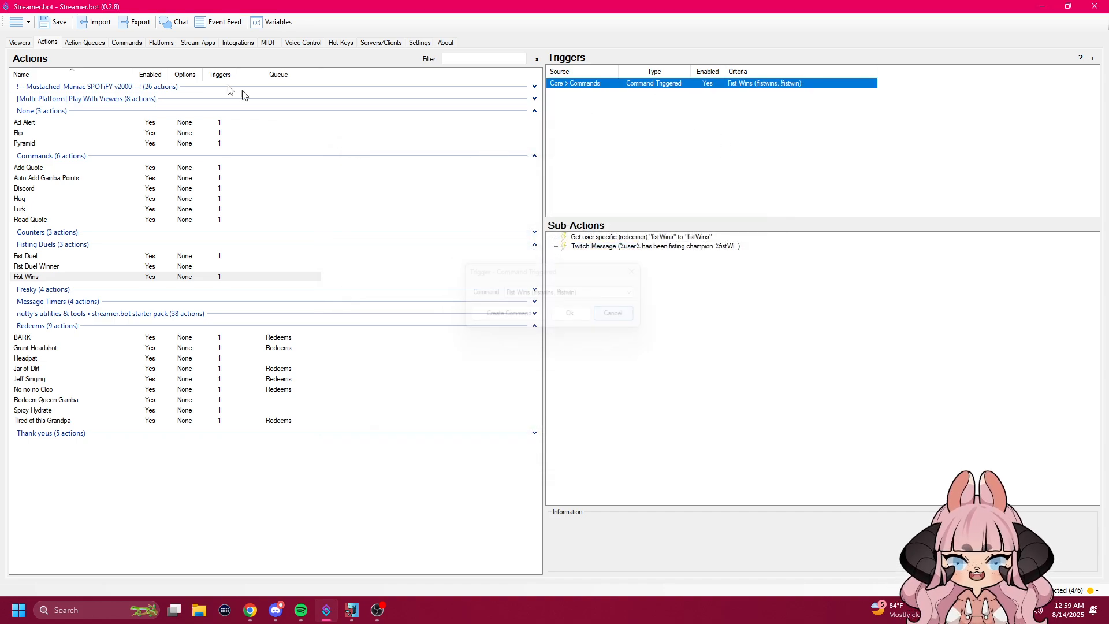
View the Fist Duel command's settings in the command list and close them without changes.
{"action": "left_click", "coordinate": [138, 45]}
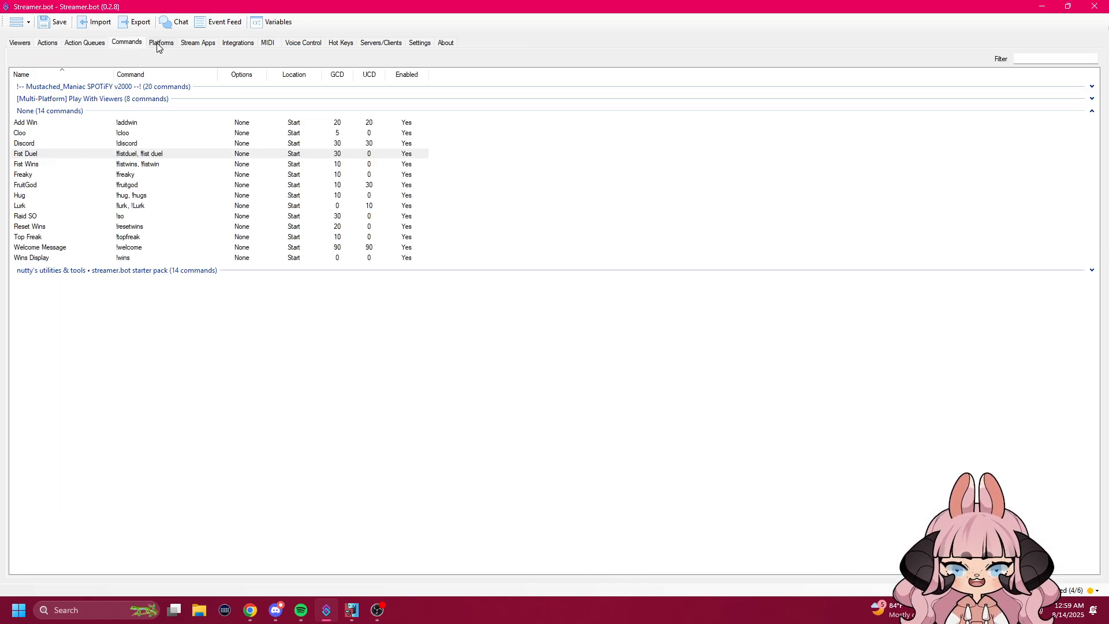
{"action": "left_click", "coordinate": [53, 166]}
{"action": "left_click", "coordinate": [70, 154]}
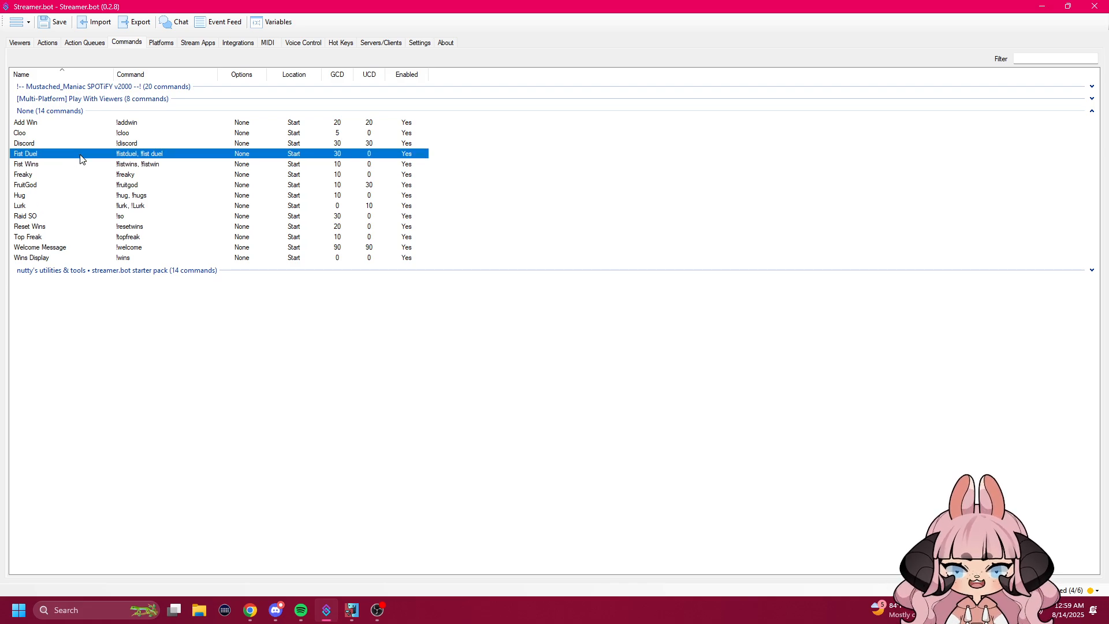
{"action": "double_click", "coordinate": [81, 159]}
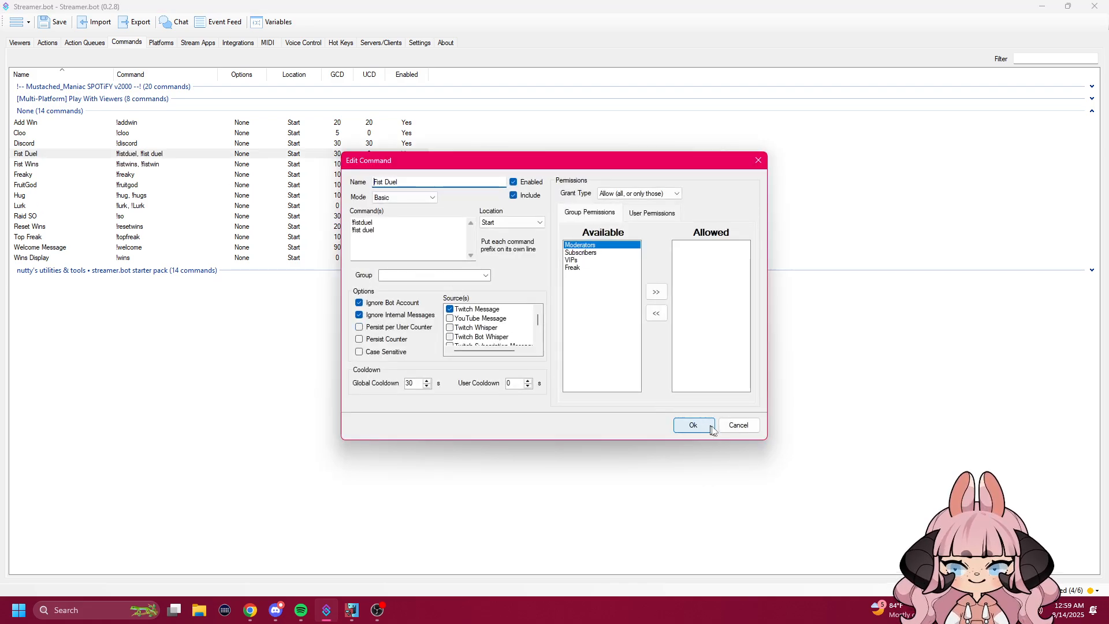
{"action": "left_click", "coordinate": [727, 418]}
Review the Fist Wins command's settings and its !fistwins and !fistwin triggers, and cancel without changes.
{"action": "double_click", "coordinate": [66, 165]}
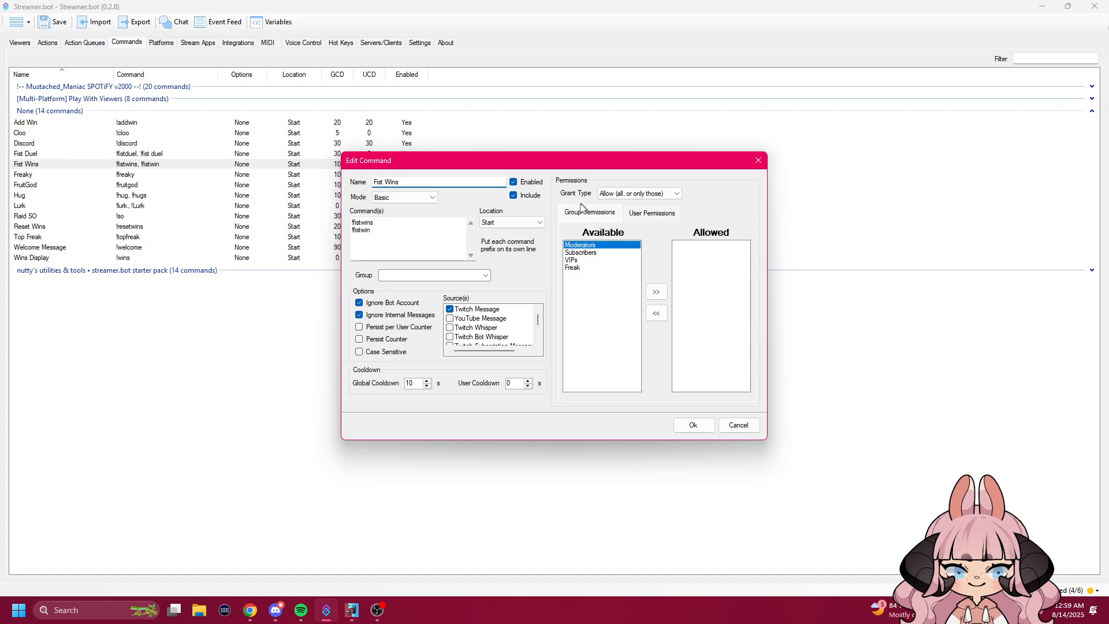
{"action": "left_click_drag", "start_coordinate": [372, 231], "coordinate": [318, 205]}
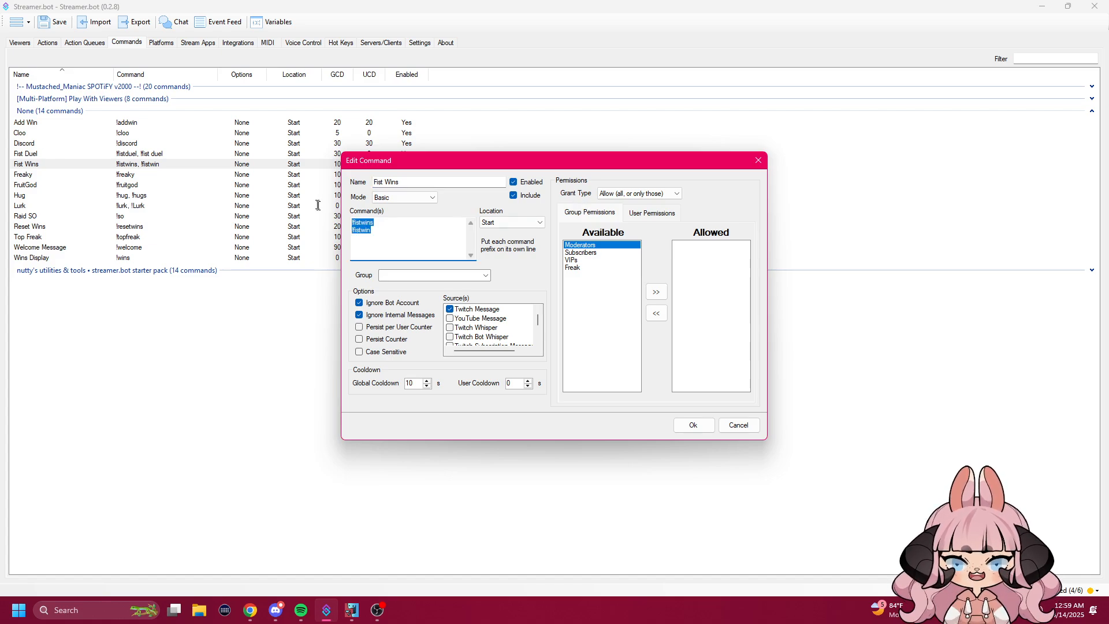
{"action": "left_click", "coordinate": [381, 229]}
{"action": "double_click", "coordinate": [372, 223]}
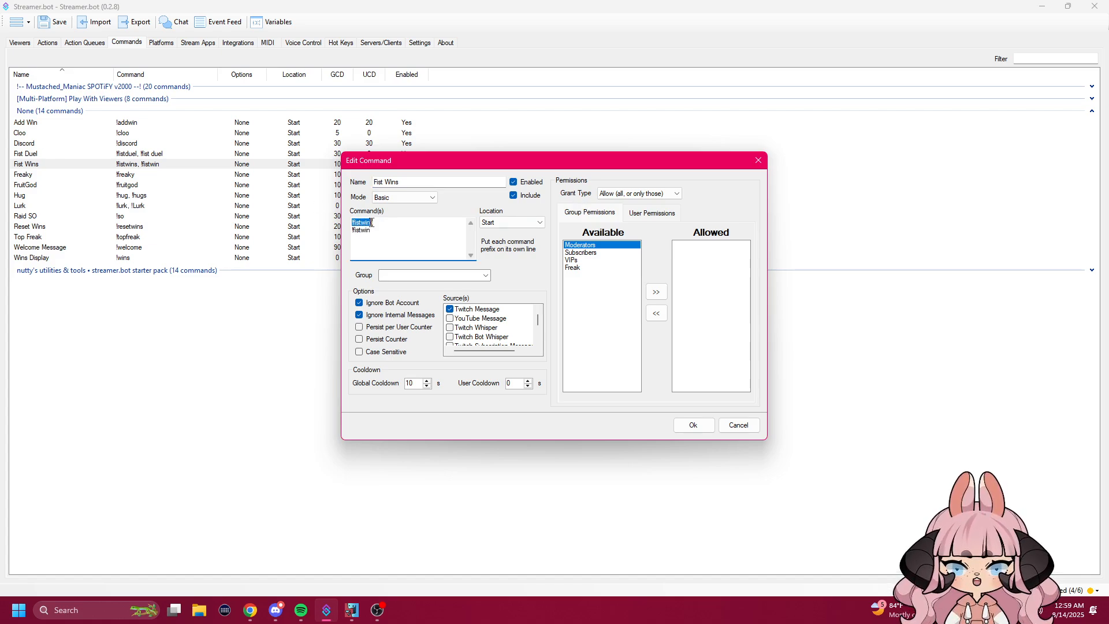
{"action": "left_click", "coordinate": [373, 231]}
{"action": "left_click_drag", "start_coordinate": [372, 230], "coordinate": [351, 231]}
{"action": "left_click", "coordinate": [376, 233]}
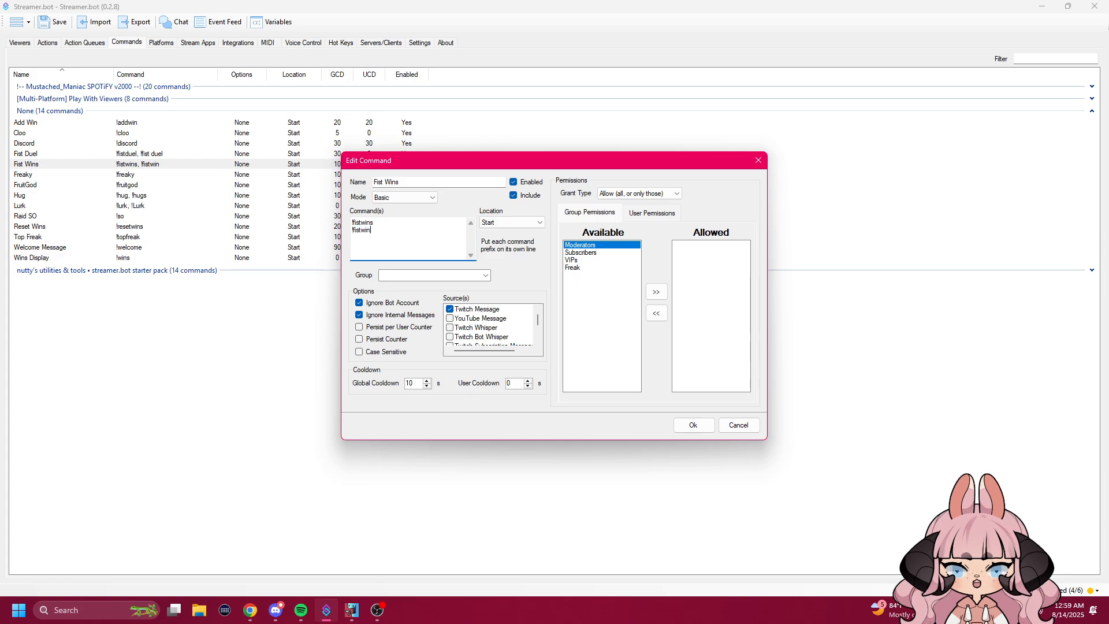
{"action": "left_click", "coordinate": [738, 426]}
Return to the Fist Wins action and look up the Core Globals sub-action types without adding one.
{"action": "left_click", "coordinate": [71, 44]}
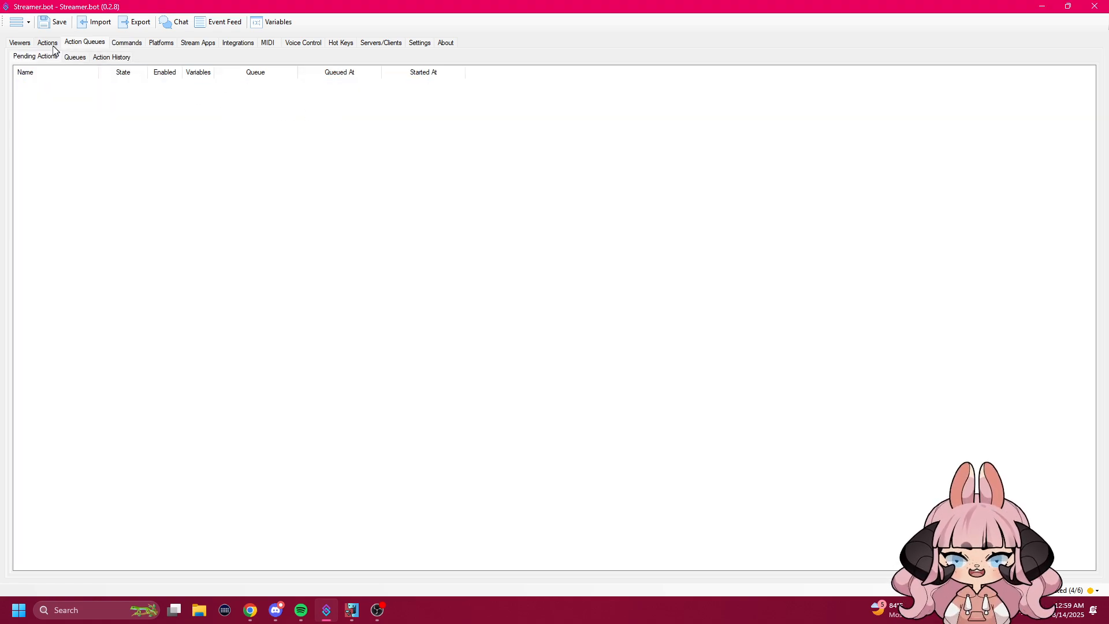
{"action": "left_click", "coordinate": [53, 47]}
{"action": "left_click", "coordinate": [753, 128]}
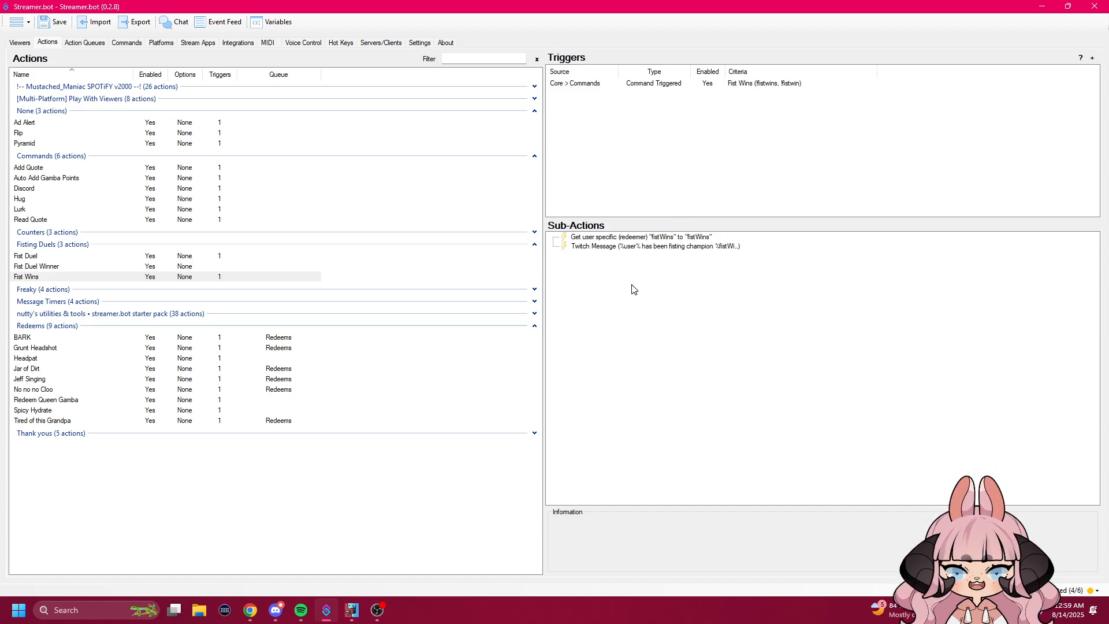
{"action": "right_click", "coordinate": [677, 303]}
{"action": "mouse_move", "coordinate": [684, 306]}
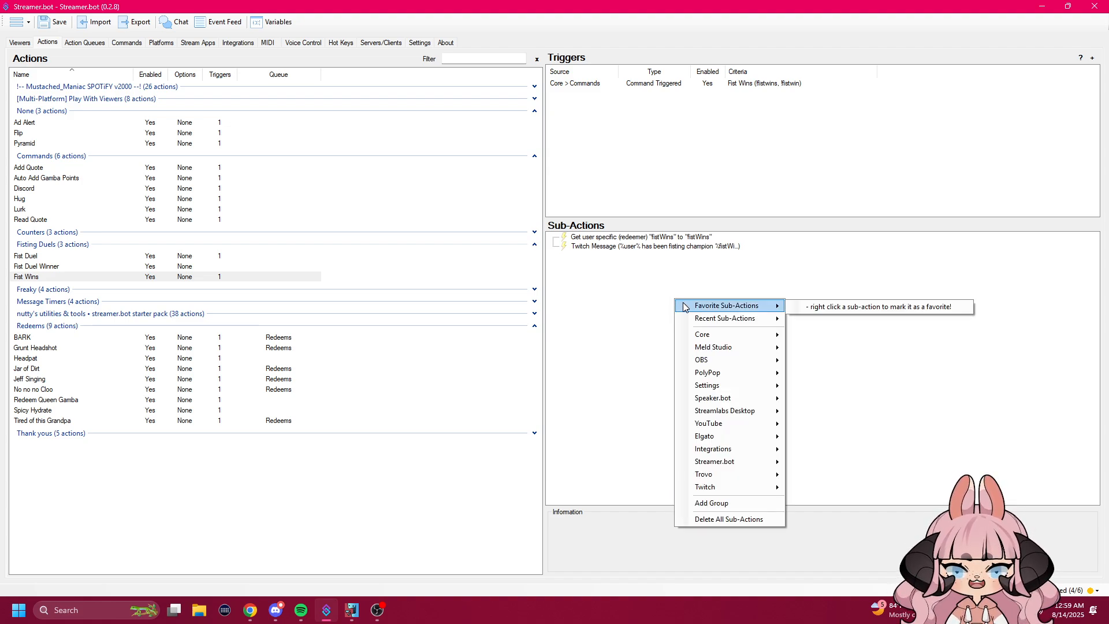
{"action": "mouse_move", "coordinate": [723, 327]}
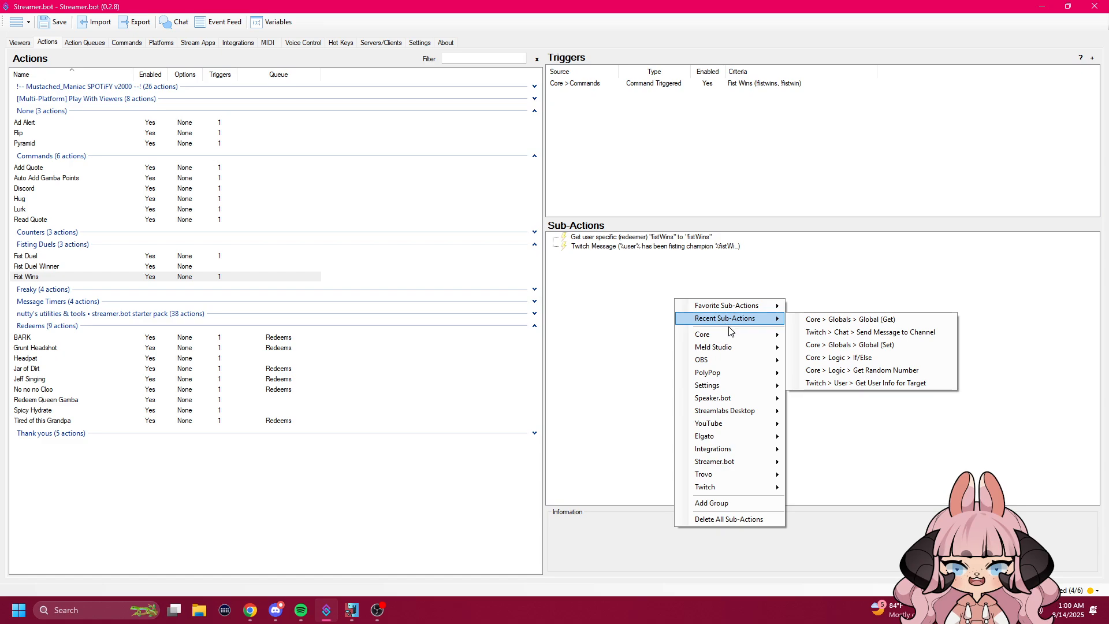
{"action": "mouse_move", "coordinate": [832, 436]}
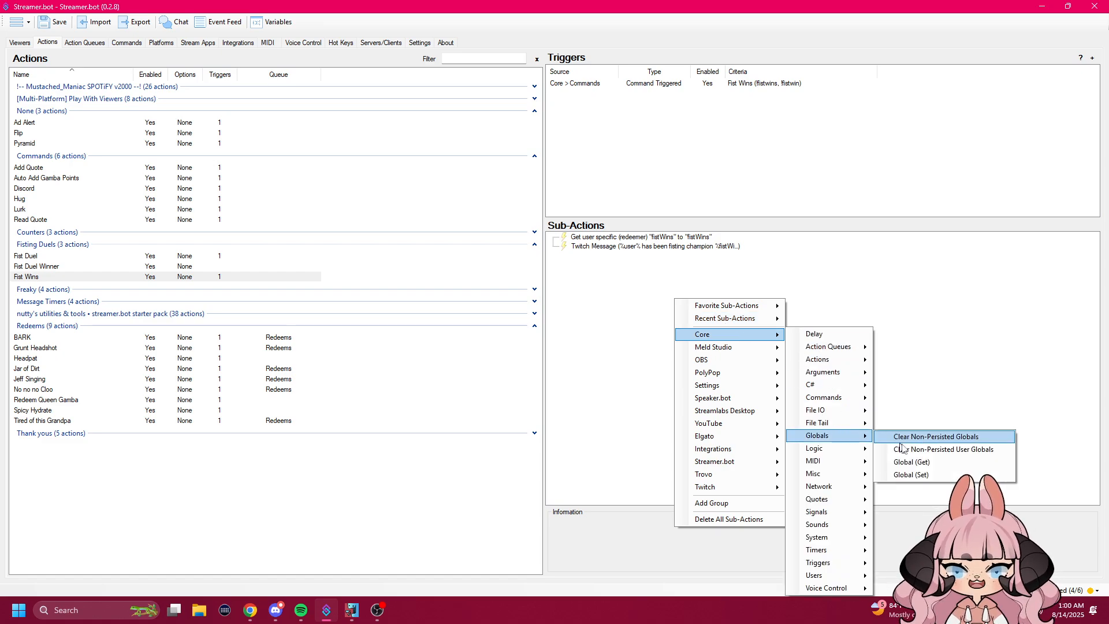
{"action": "left_click", "coordinate": [917, 296]}
Review Fist Wins' Get Global Variable sub-action with its User (redeemer) source, Persisted option and fistWins variable names, and cancel the form.
{"action": "double_click", "coordinate": [631, 239]}
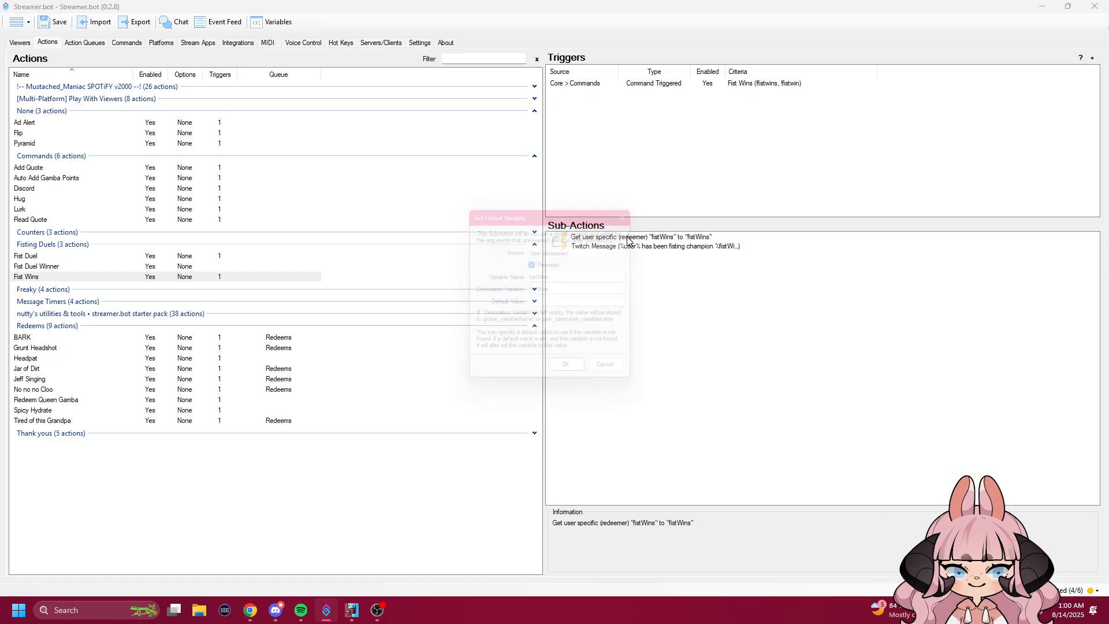
{"action": "left_click", "coordinate": [607, 250]}
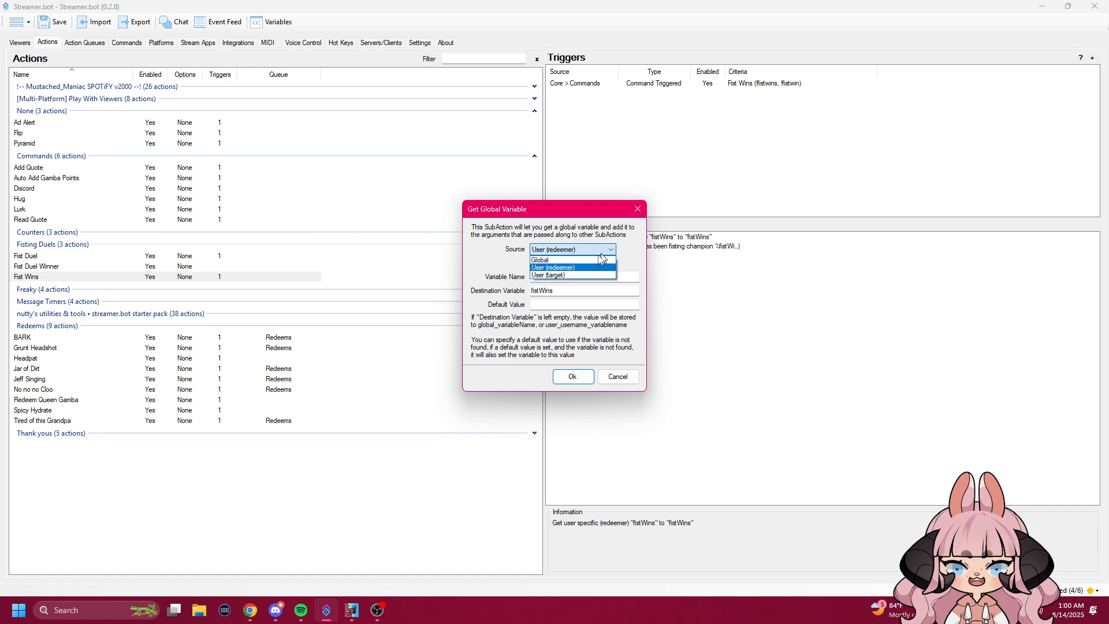
{"action": "left_click", "coordinate": [575, 268]}
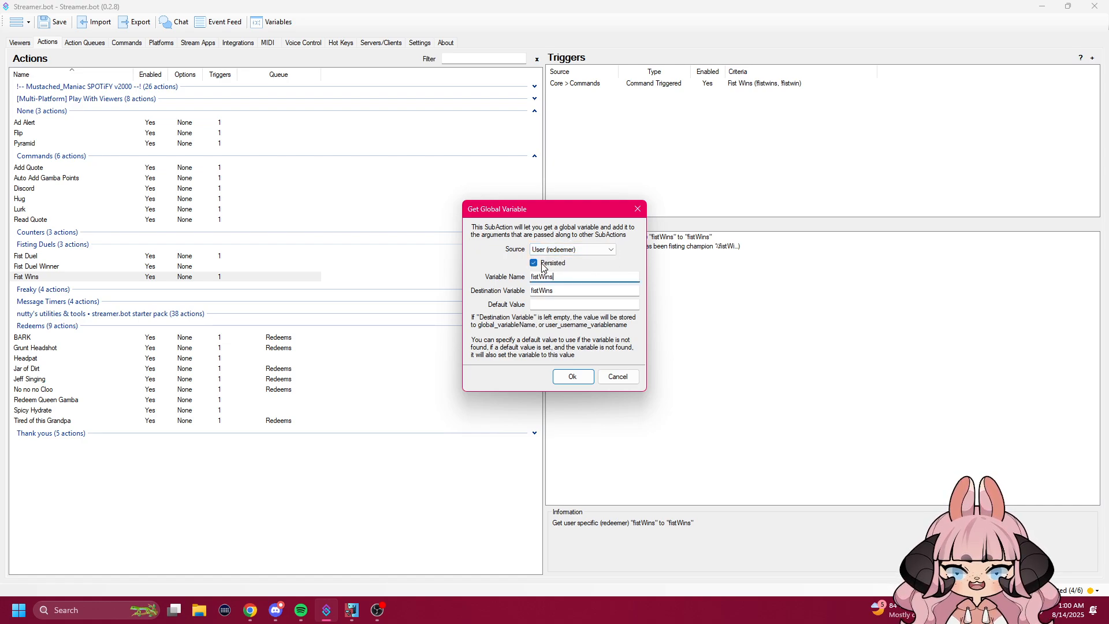
{"action": "left_click_drag", "start_coordinate": [555, 276], "coordinate": [504, 277]}
{"action": "left_click", "coordinate": [557, 292]}
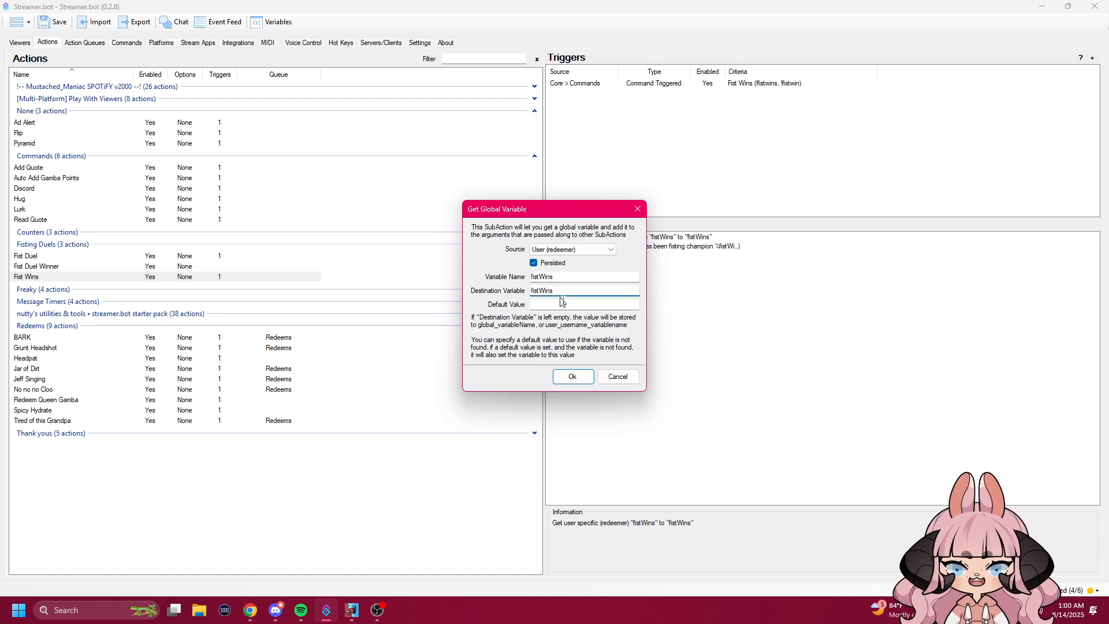
{"action": "left_click", "coordinate": [617, 376]}
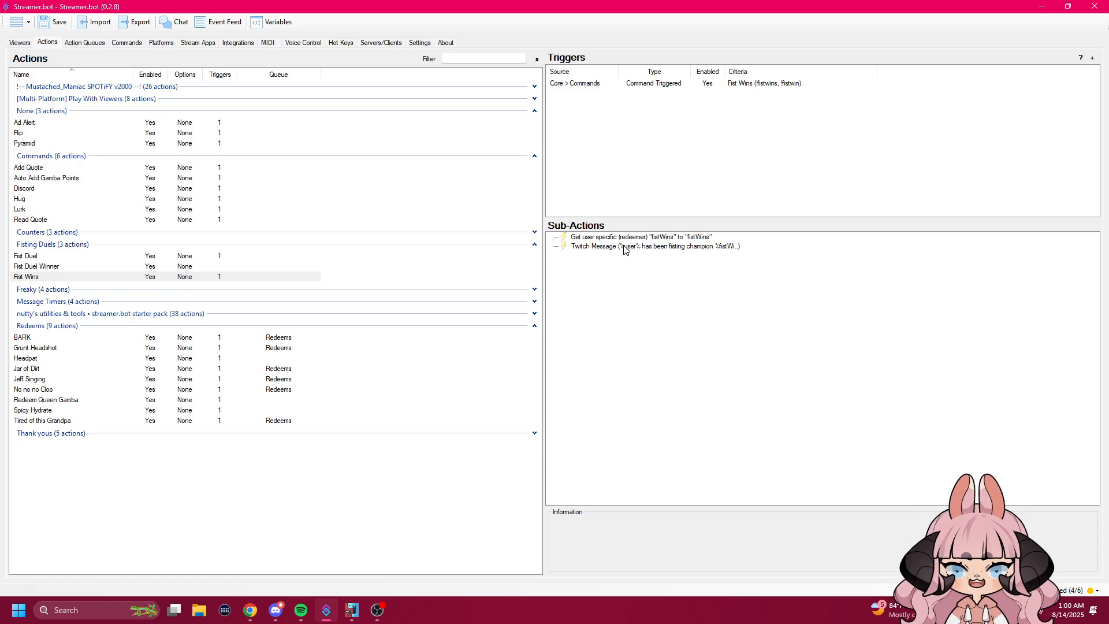
Look up the Twitch sub-action types available for the Fist Wins action without adding one.
{"action": "right_click", "coordinate": [641, 286]}
{"action": "mouse_move", "coordinate": [683, 476]}
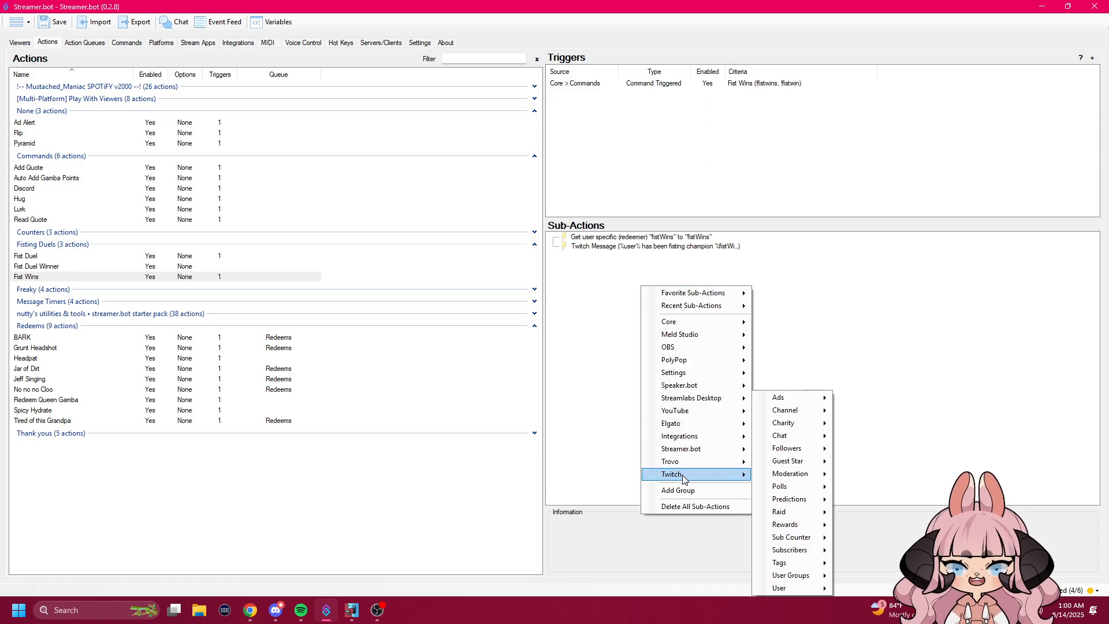
{"action": "left_click", "coordinate": [882, 473]}
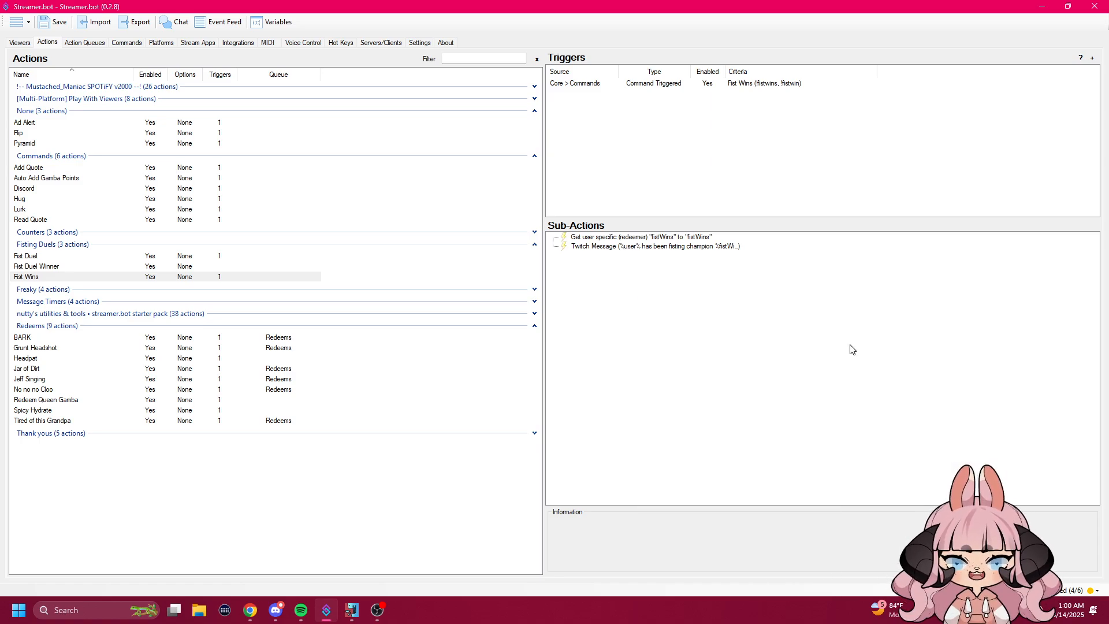
Review Fist Wins' Twitch Send Message sub-action, examining its %user% and %fistWins% variables, and close the form with the message text unchanged.
{"action": "double_click", "coordinate": [602, 247]}
{"action": "left_click", "coordinate": [600, 269]}
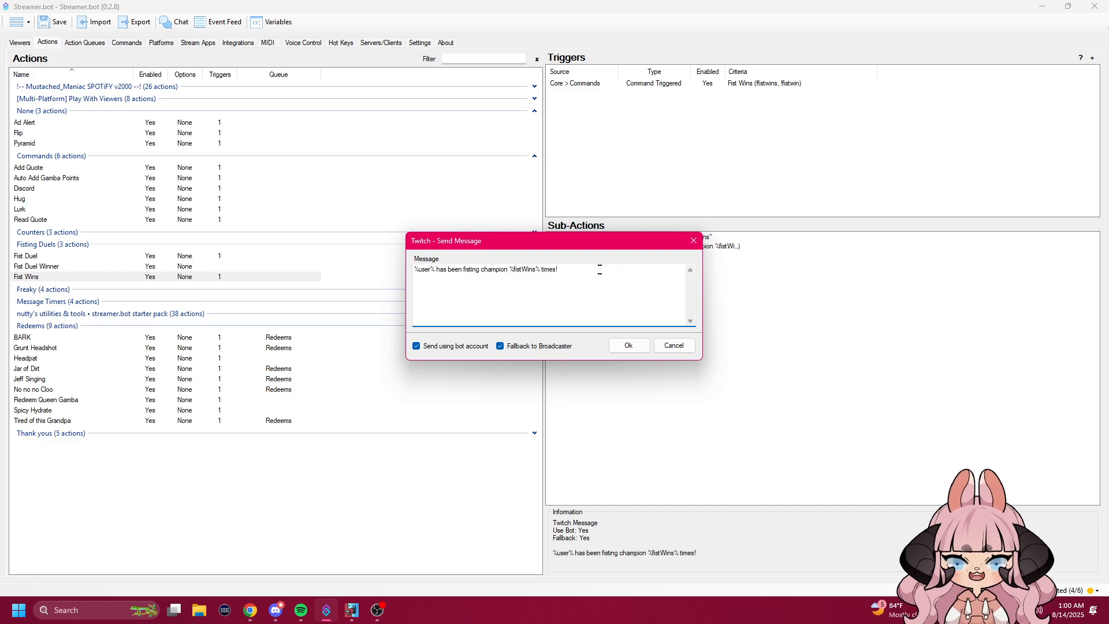
{"action": "double_click", "coordinate": [424, 269]}
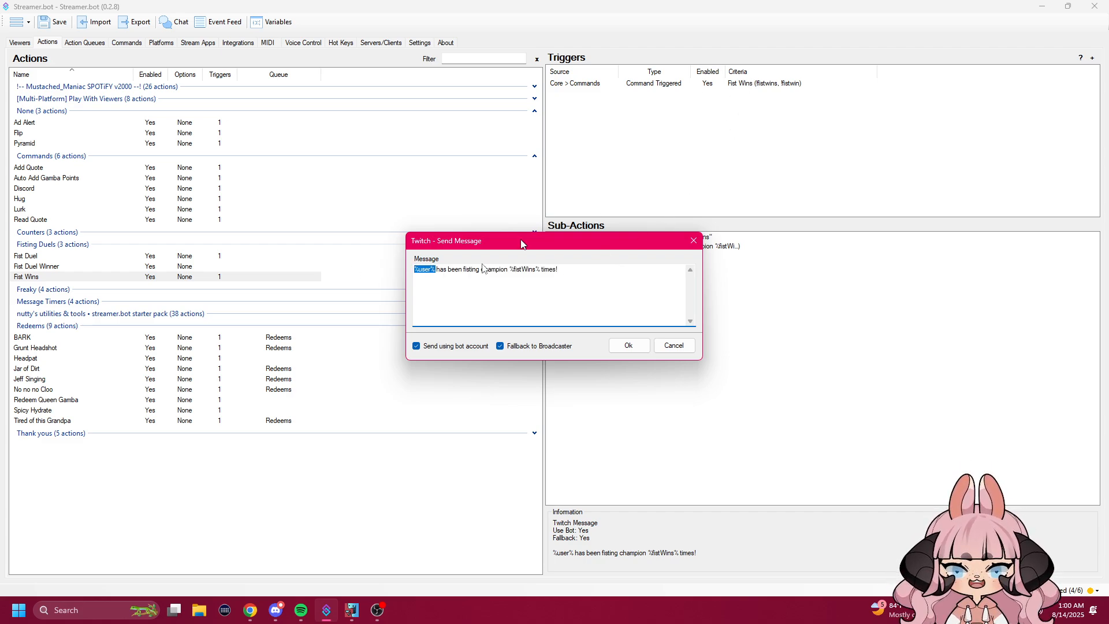
{"action": "left_click", "coordinate": [431, 269]}
{"action": "left_click_drag", "start_coordinate": [444, 269], "coordinate": [541, 269]}
{"action": "left_click", "coordinate": [536, 269]}
{"action": "left_click", "coordinate": [556, 269]}
{"action": "left_click", "coordinate": [577, 272]}
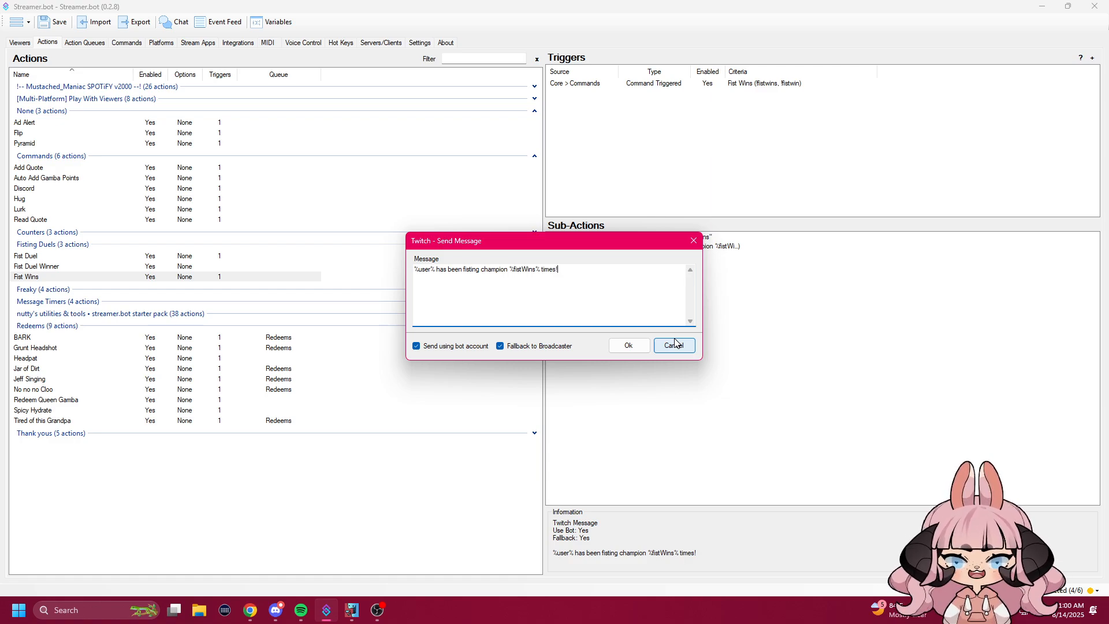
{"action": "left_click", "coordinate": [631, 348]}
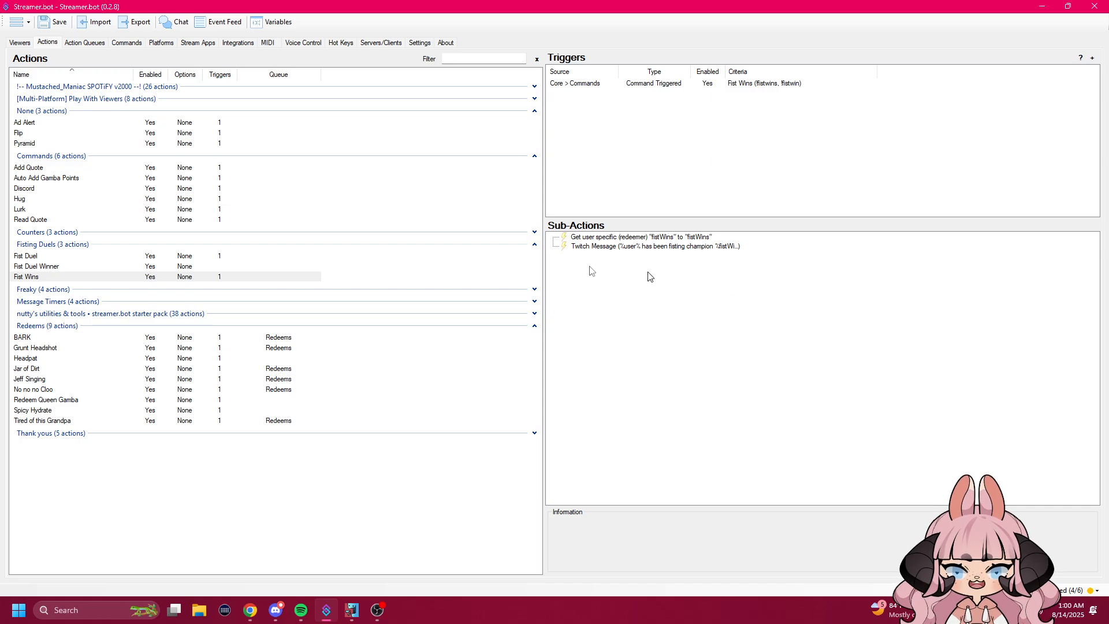
Return to the Fist Duel action and review its list of sub-actions.
{"action": "left_click", "coordinate": [44, 259]}
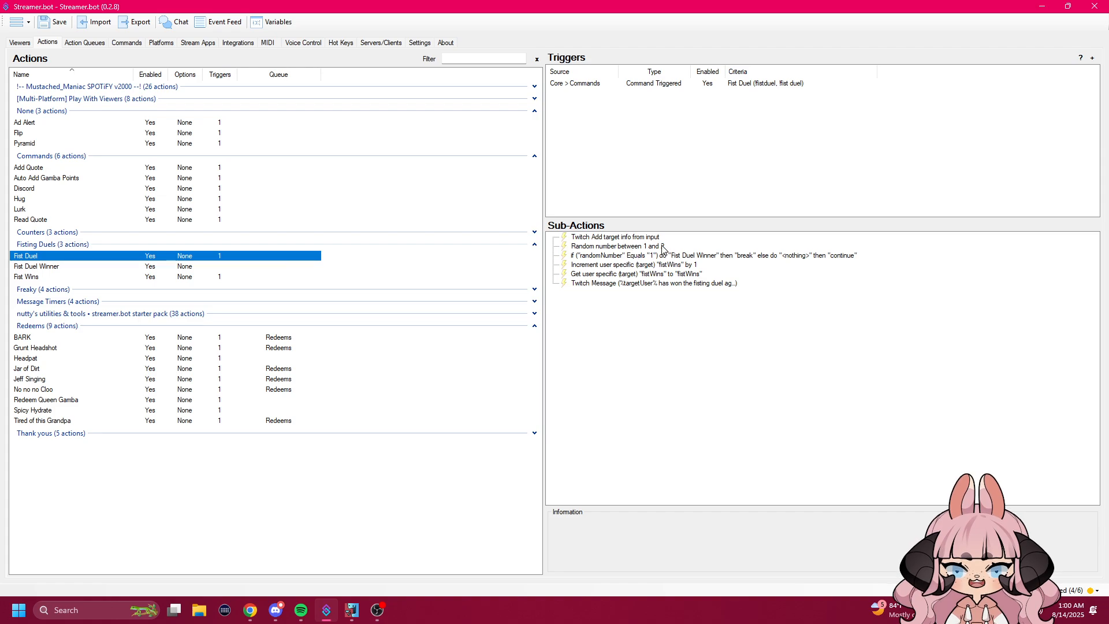
{"action": "left_click", "coordinate": [697, 358]}
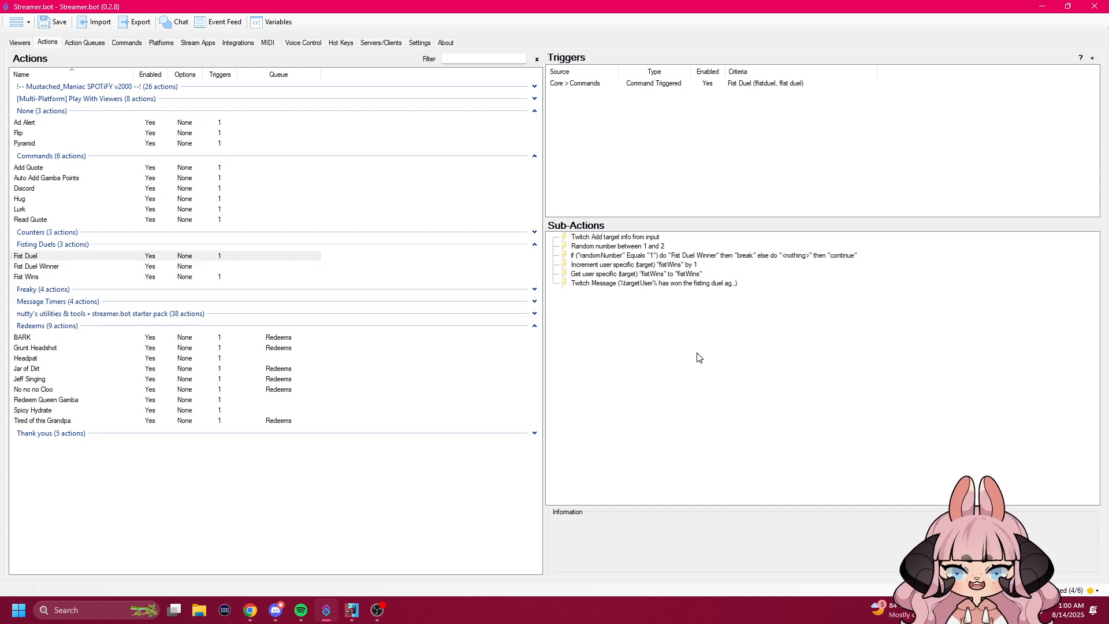